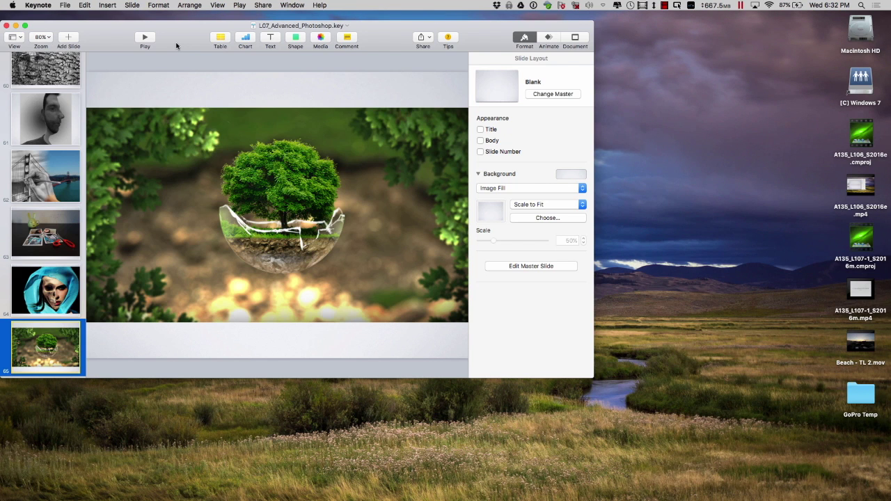
# Step: Switch to the Chrome window holding the open Flickr pages
pyautogui.click(664, 5)
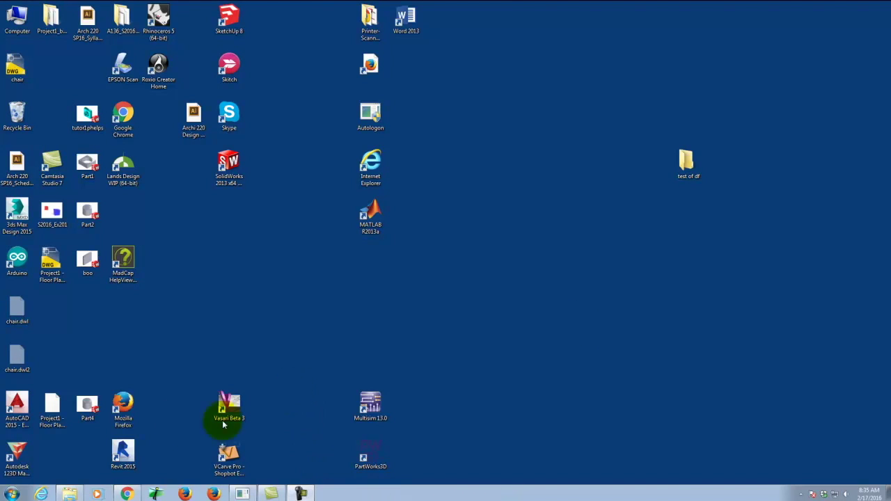
pyautogui.click(135, 490)
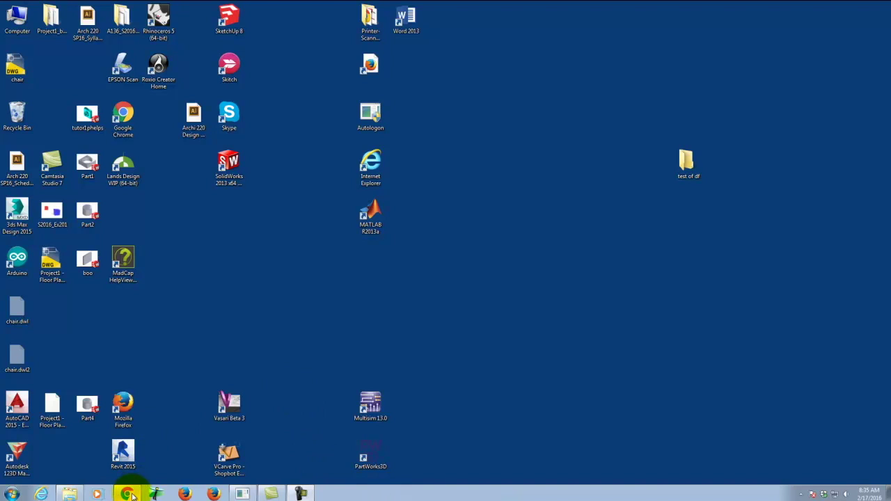
pyautogui.click(131, 495)
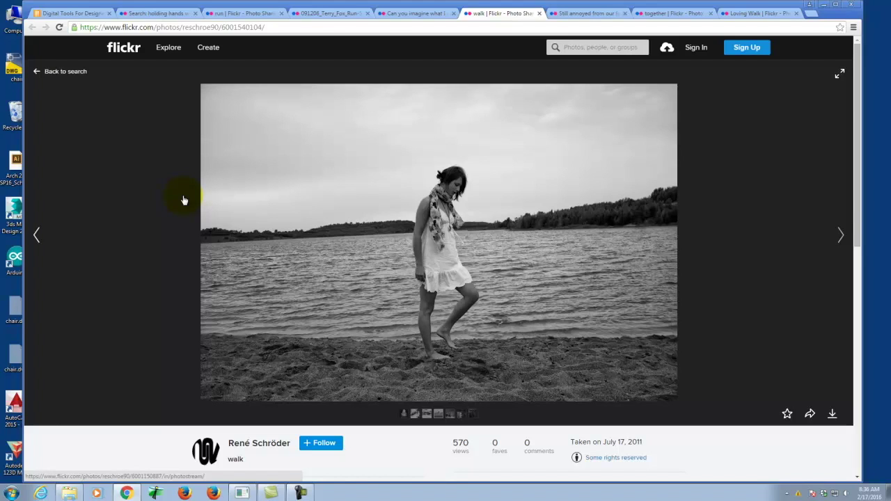
# Step: Browse the Flickr search results for "holding hands walking" for suitable photos of people
pyautogui.click(149, 14)
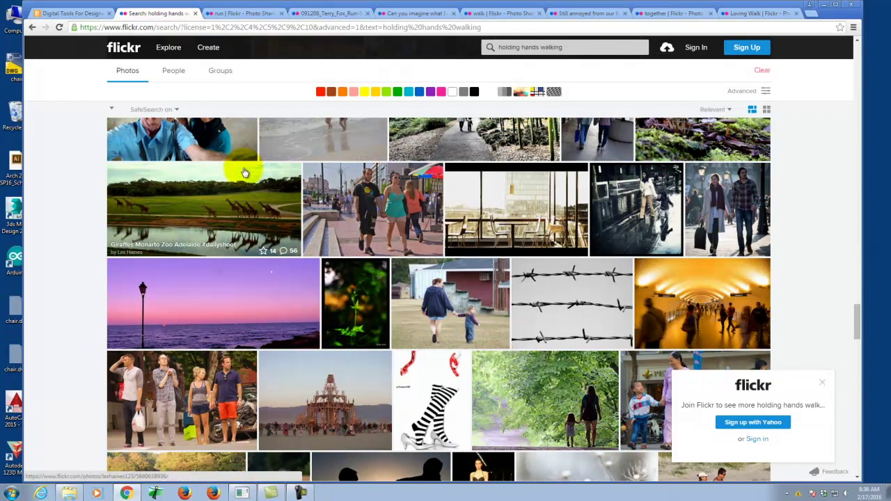
pyautogui.scroll(-1, 244, 173)
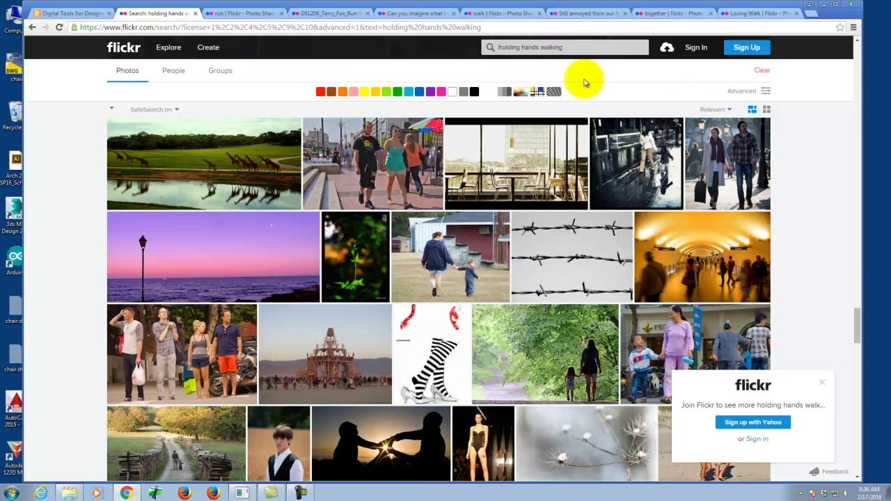
pyautogui.scroll(-4, 772, 219)
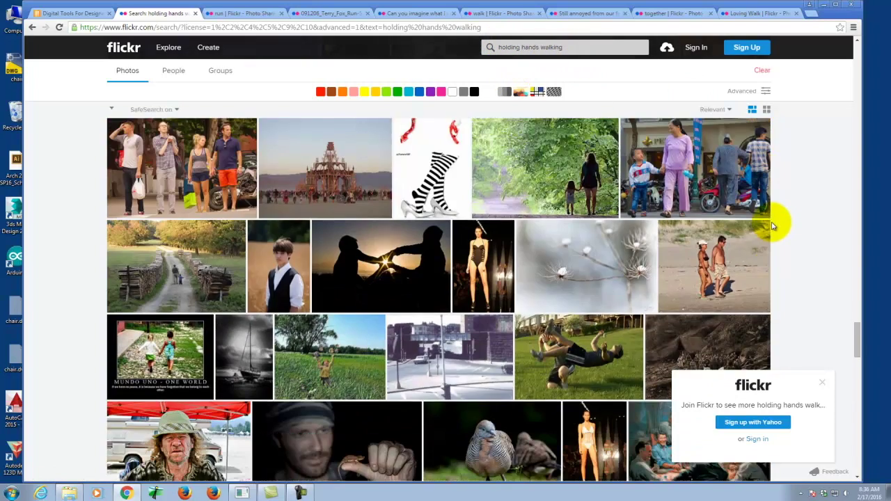
pyautogui.scroll(-3, 772, 224)
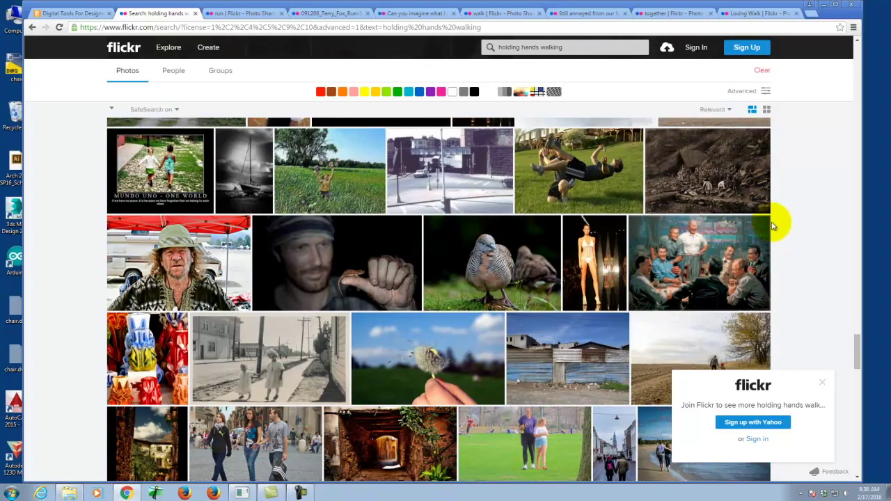
pyautogui.scroll(-2, 771, 225)
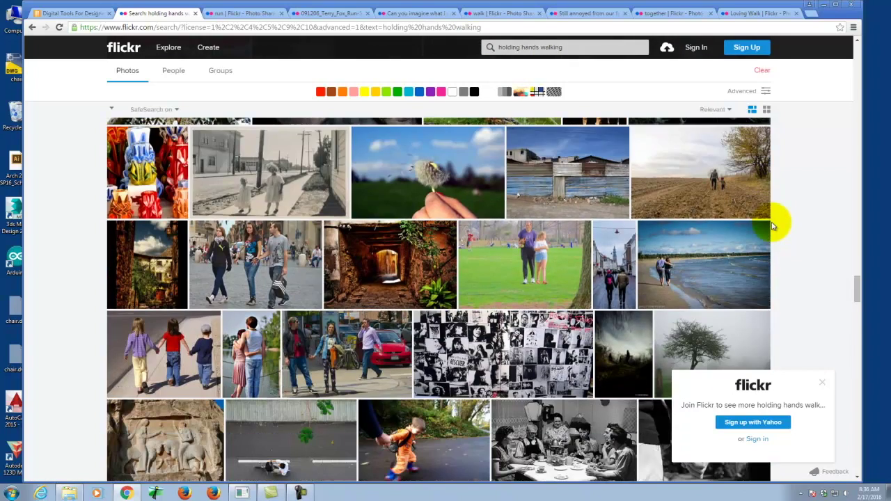
pyautogui.scroll(-3, 773, 225)
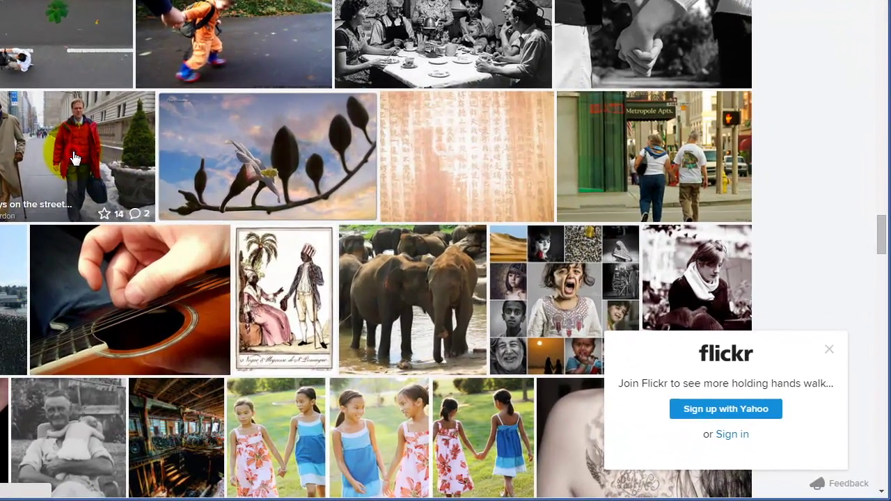
# Step: View the photo of the two men walking on a snowy street and return to the search results
pyautogui.click(247, 223)
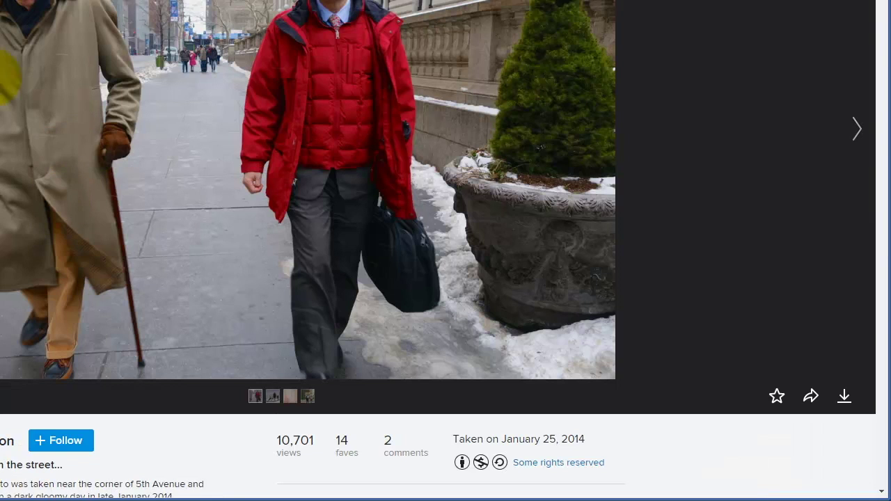
pyautogui.click(442, 378)
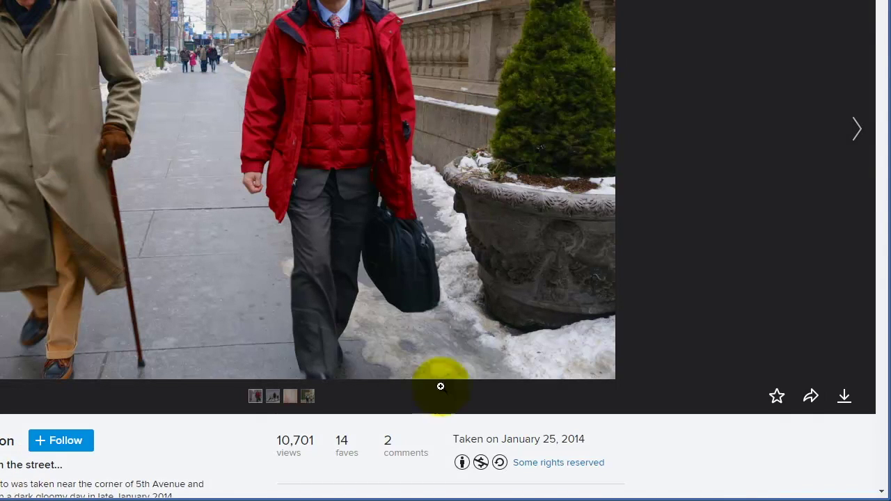
pyautogui.click(445, 45)
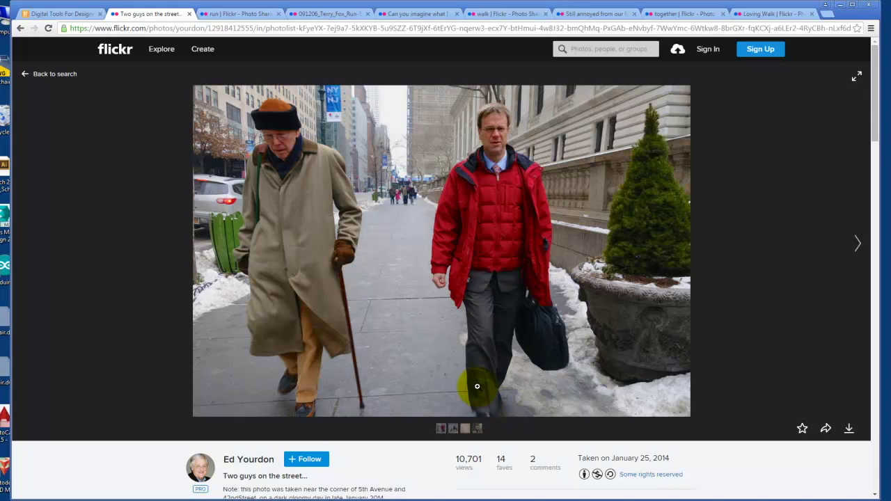
pyautogui.click(20, 28)
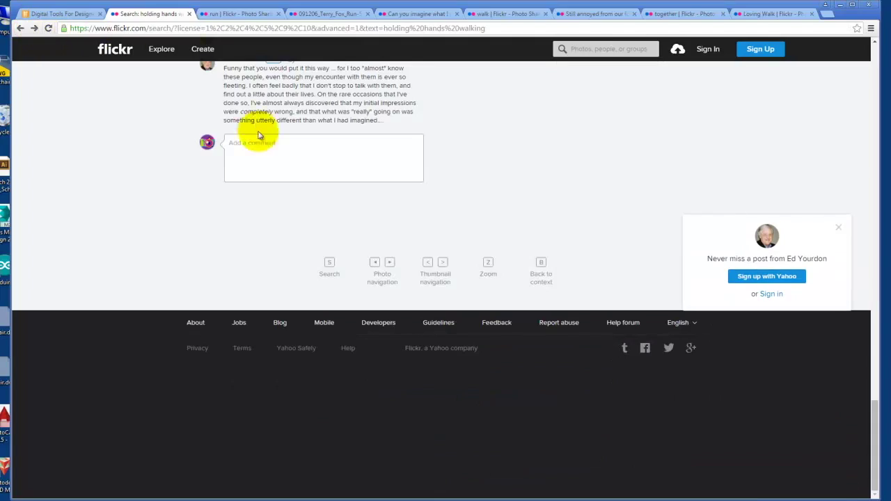
# Step: View the photo of the couple holding hands near the red car and return to the search results
pyautogui.scroll(-3, 496, 205)
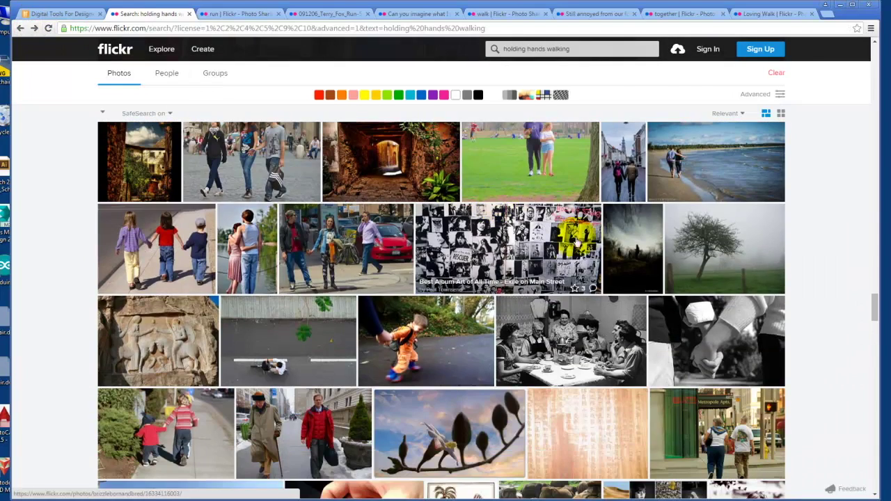
pyautogui.click(370, 244)
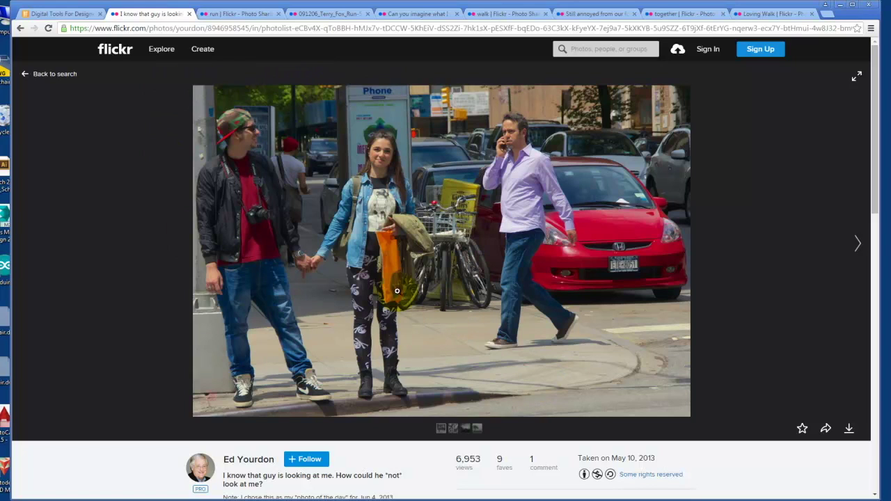
pyautogui.click(20, 28)
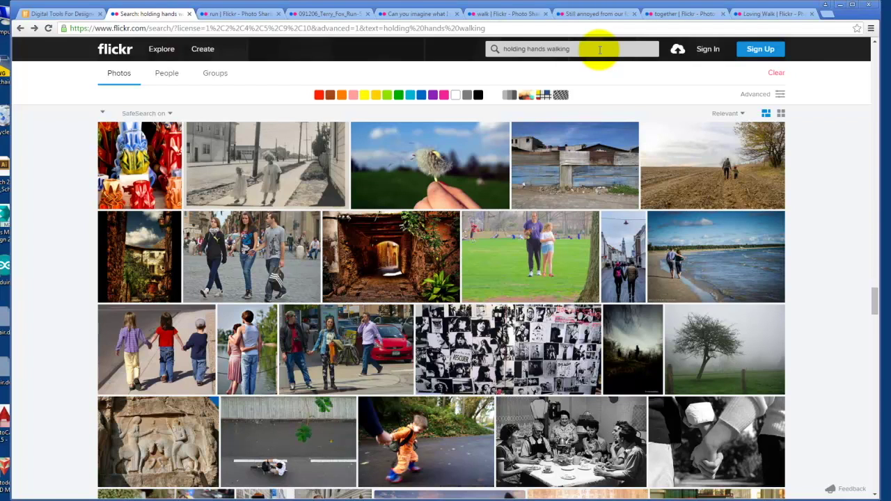
# Step: Review the two open runner photos, enlarge the textured photo of the walking woman and family, and close that photo's page
pyautogui.click(240, 14)
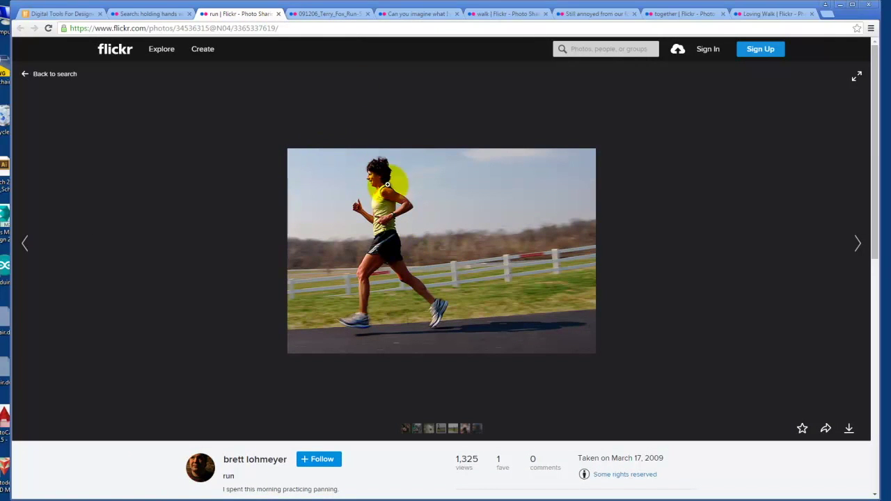
pyautogui.click(327, 14)
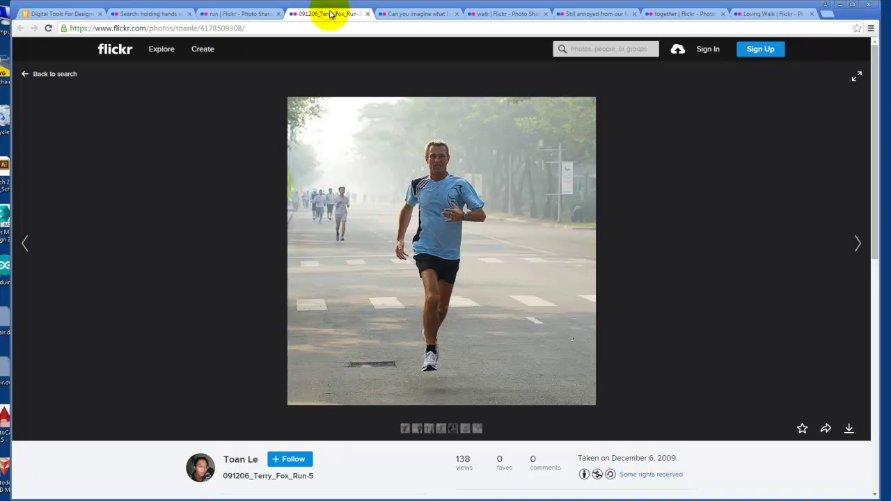
pyautogui.click(425, 15)
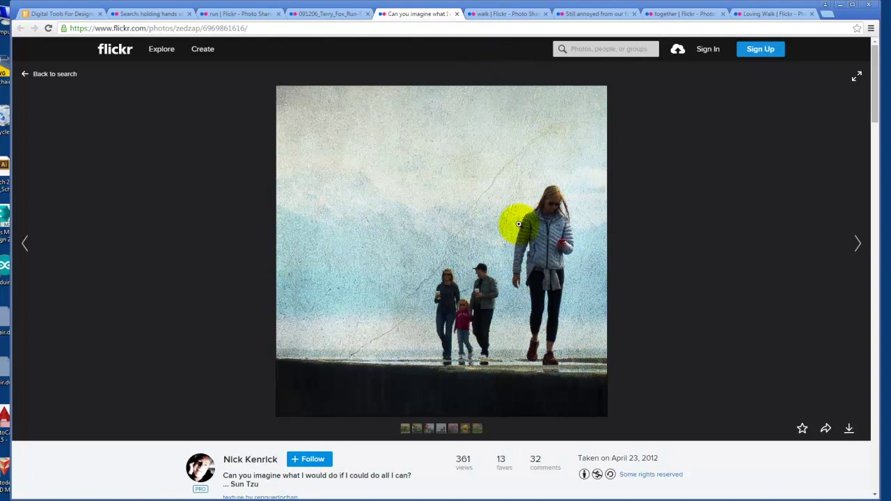
pyautogui.click(526, 223)
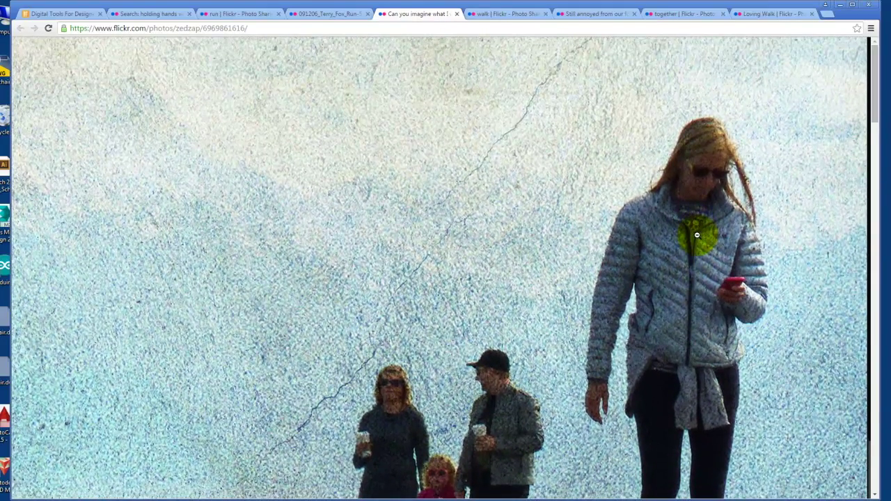
pyautogui.click(682, 219)
pyautogui.click(457, 13)
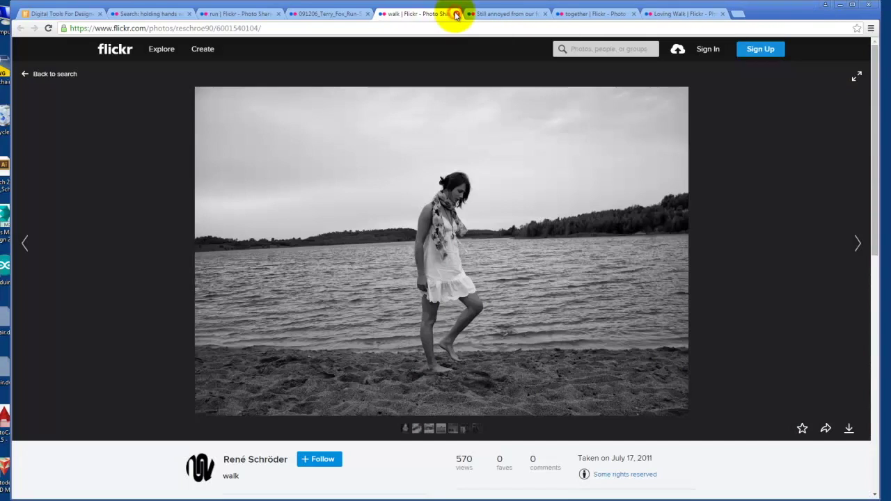
# Step: Compare the two runner photos again and close the page of the woman running beside the white fence
pyautogui.click(309, 14)
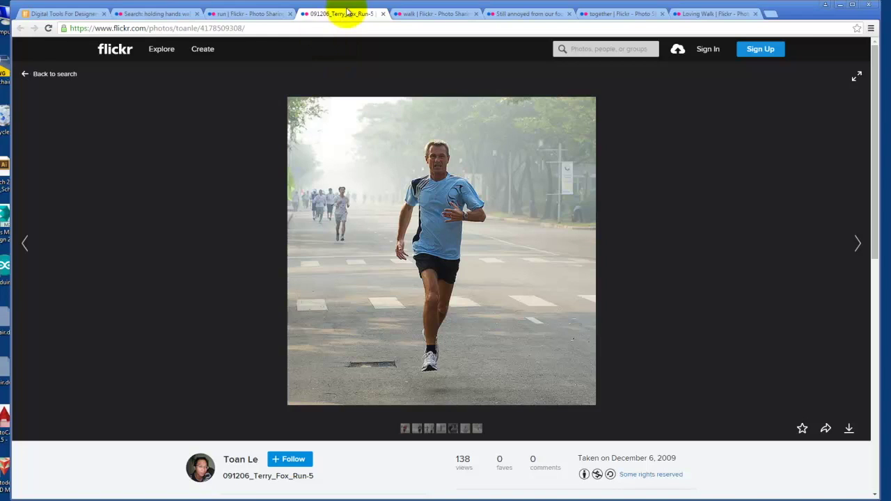
pyautogui.click(252, 16)
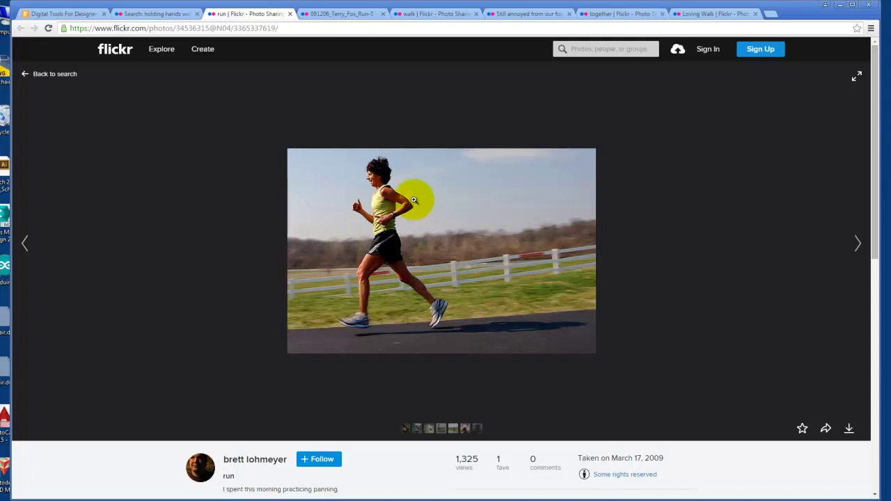
pyautogui.click(376, 207)
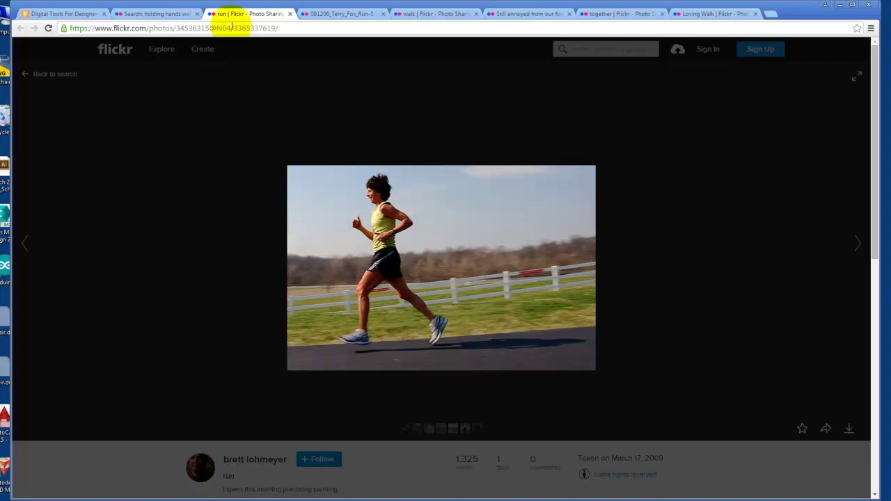
pyautogui.click(290, 14)
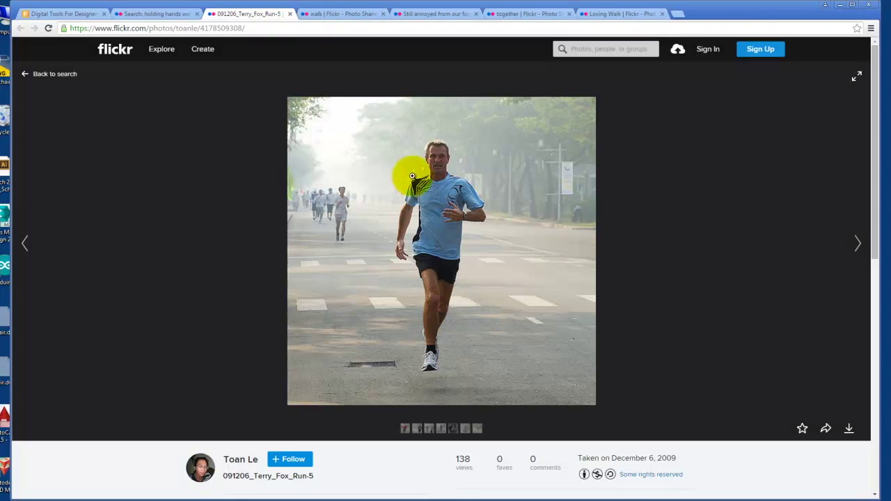
# Step: Review the open photos of the woman at the lake, the two women on the bridge and the beach silhouettes
pyautogui.click(339, 15)
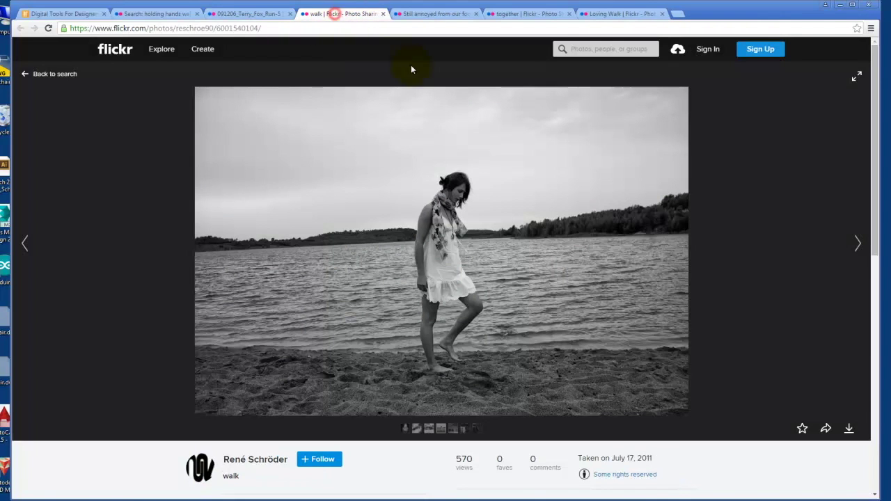
pyautogui.click(459, 213)
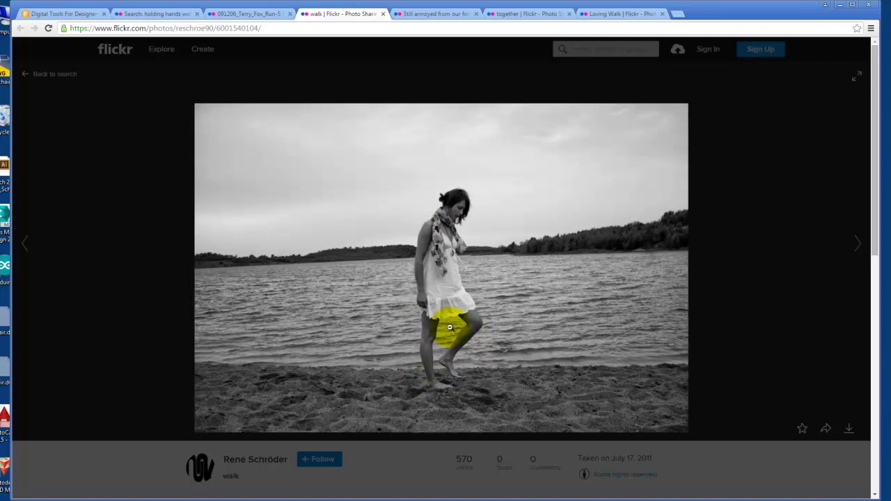
pyautogui.click(431, 16)
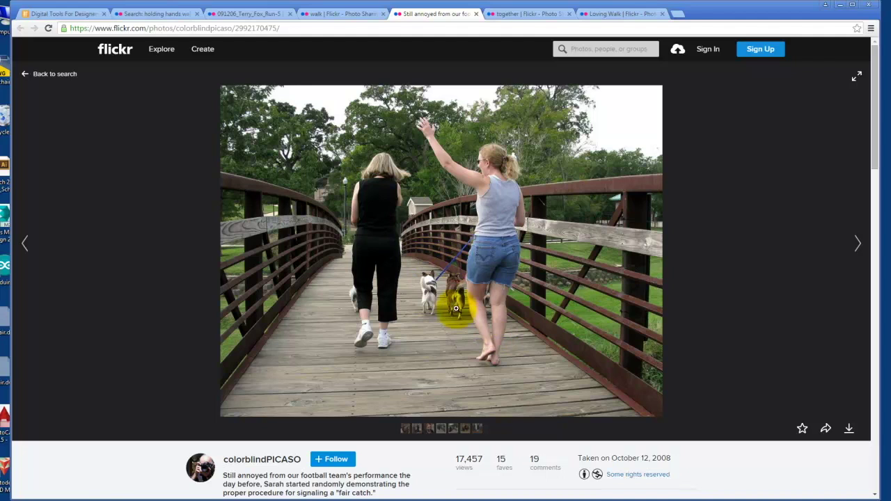
pyautogui.click(520, 14)
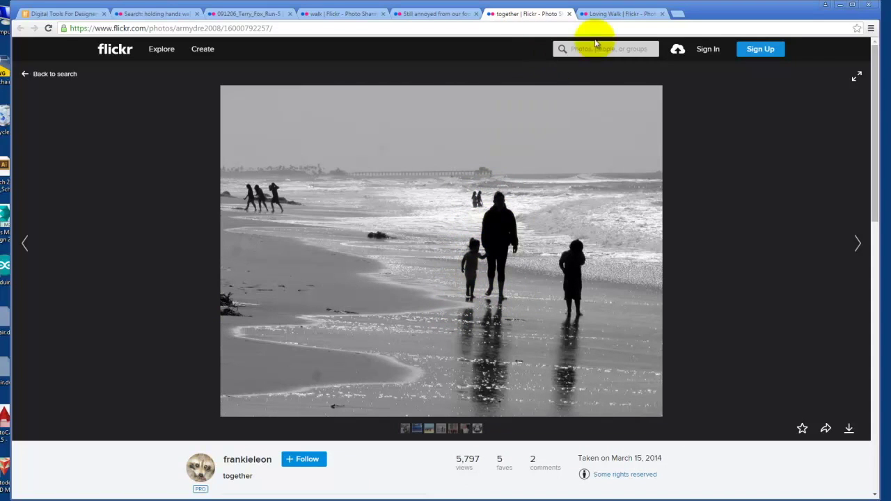
# Step: Download the "Loving Walk" photo in its Original (3486 × 3840) size
pyautogui.click(626, 15)
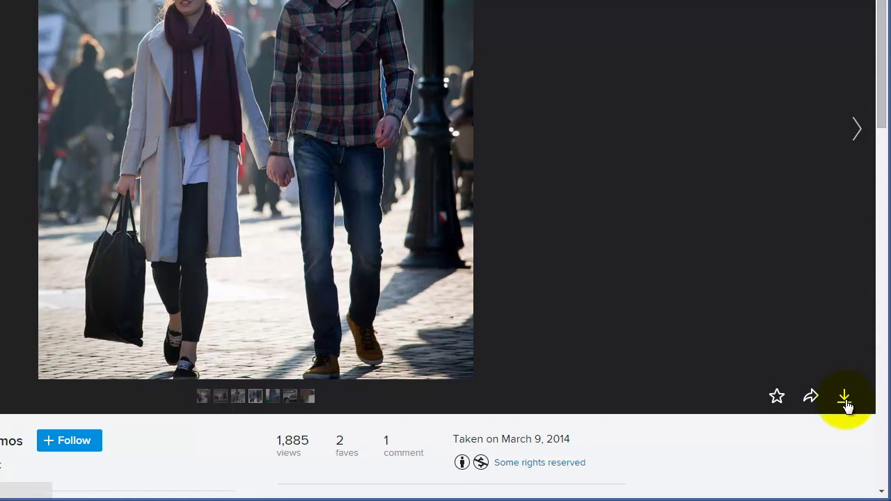
pyautogui.click(845, 399)
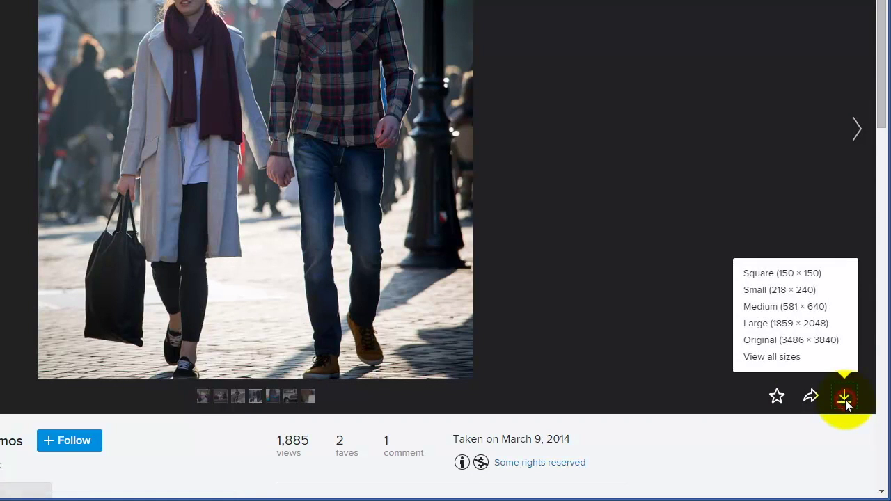
pyautogui.click(806, 341)
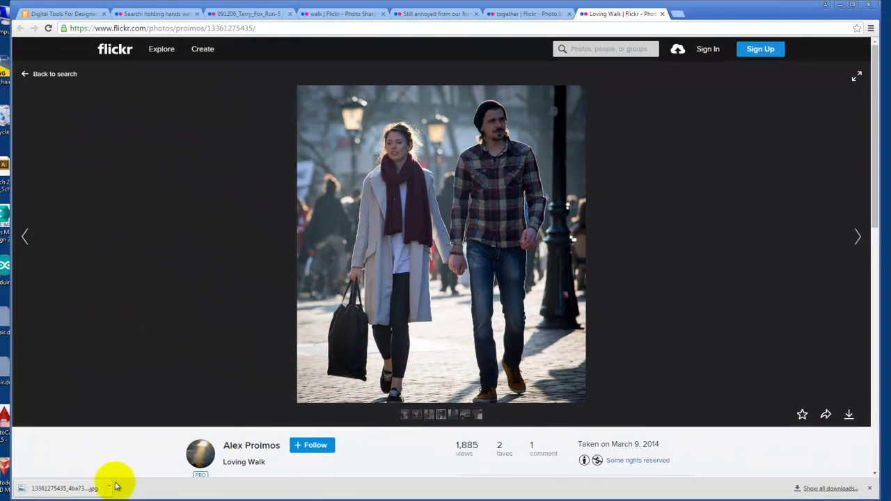
# Step: Show the downloaded photo in its folder and copy the image file
pyautogui.click(110, 489)
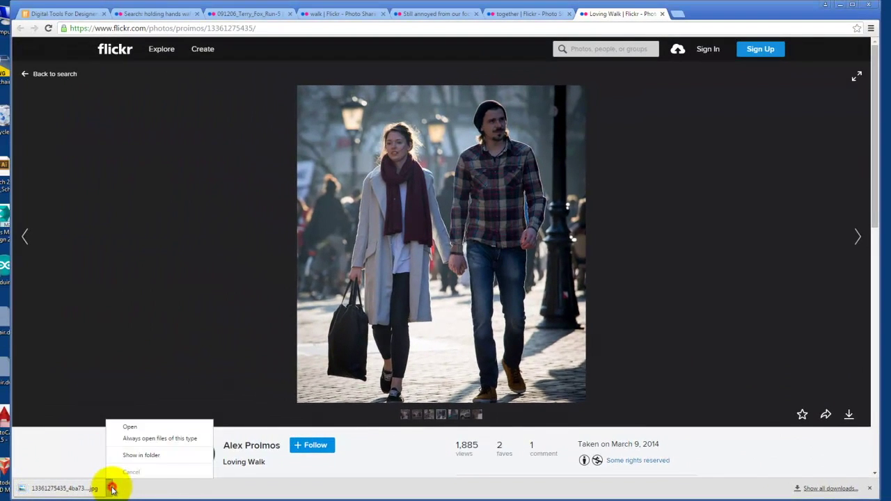
pyautogui.click(142, 455)
pyautogui.rightClick(506, 91)
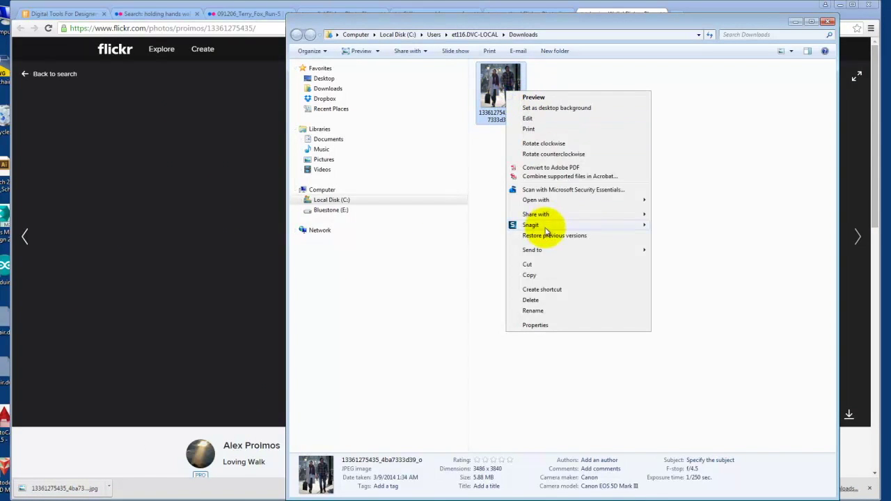
pyautogui.click(541, 279)
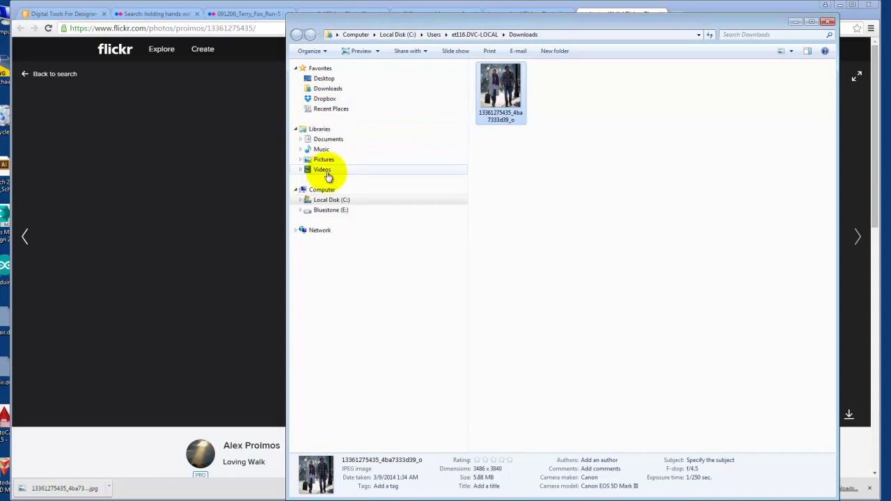
# Step: Create a folder named S2016m inside Dropbox > A135 Exercises > Ex107 on the Bluestone (E:) drive
pyautogui.click(330, 211)
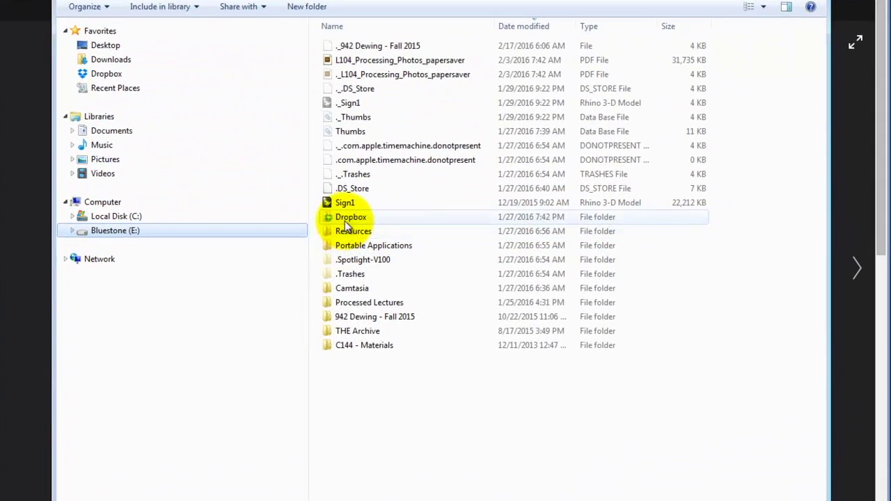
pyautogui.doubleClick(494, 200)
pyautogui.doubleClick(348, 43)
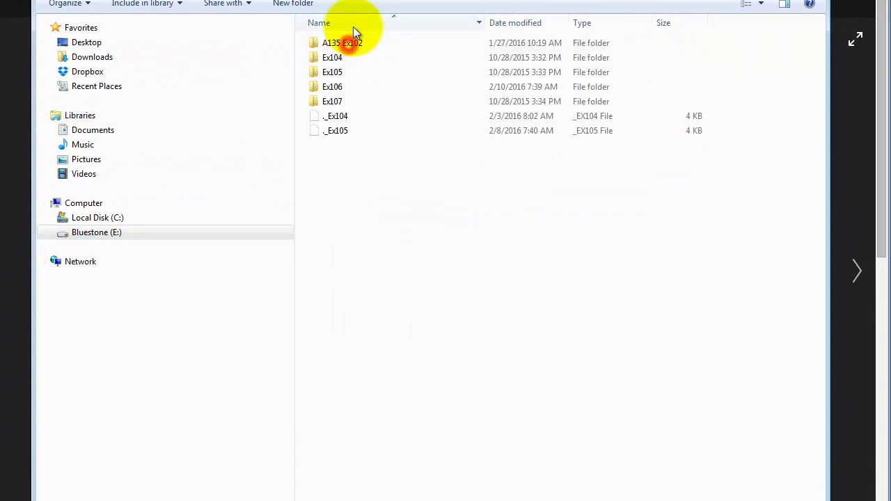
pyautogui.doubleClick(337, 103)
pyautogui.click(408, 257)
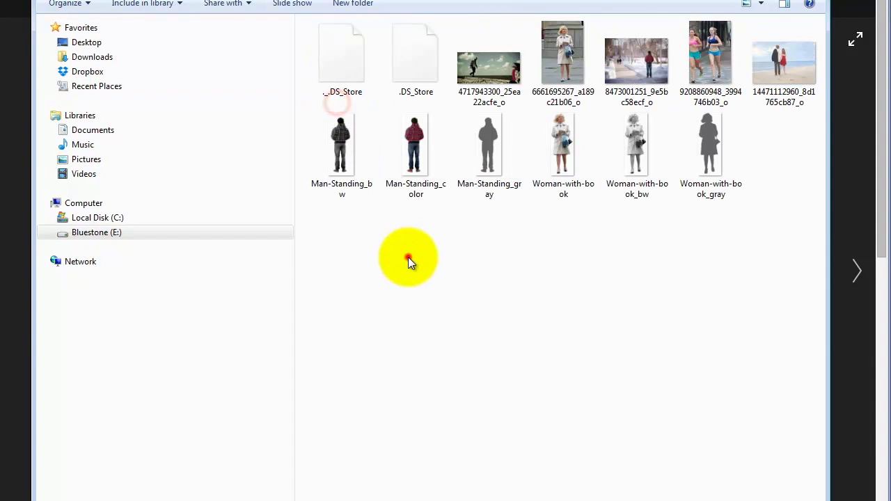
pyautogui.click(356, 6)
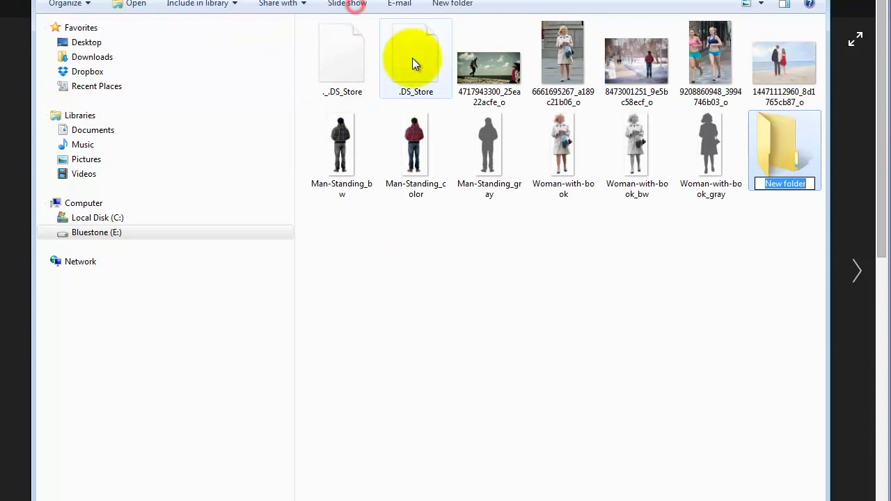
pyautogui.write('S2')
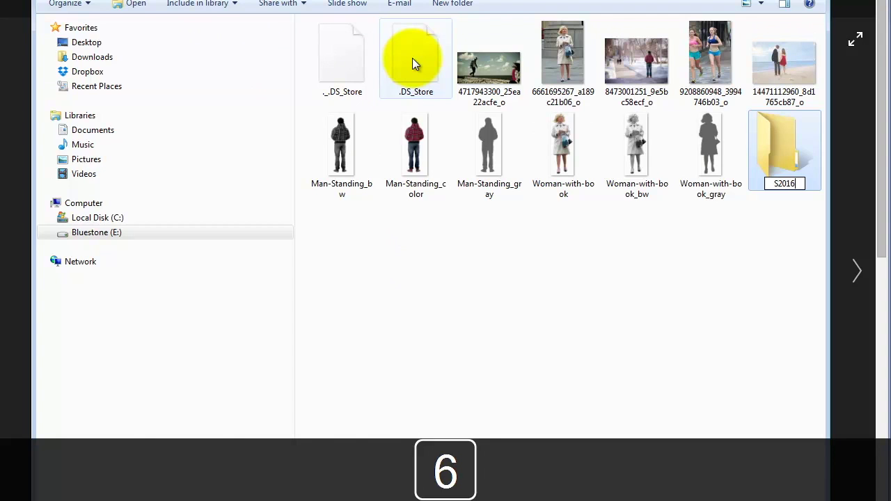
pyautogui.write('016')
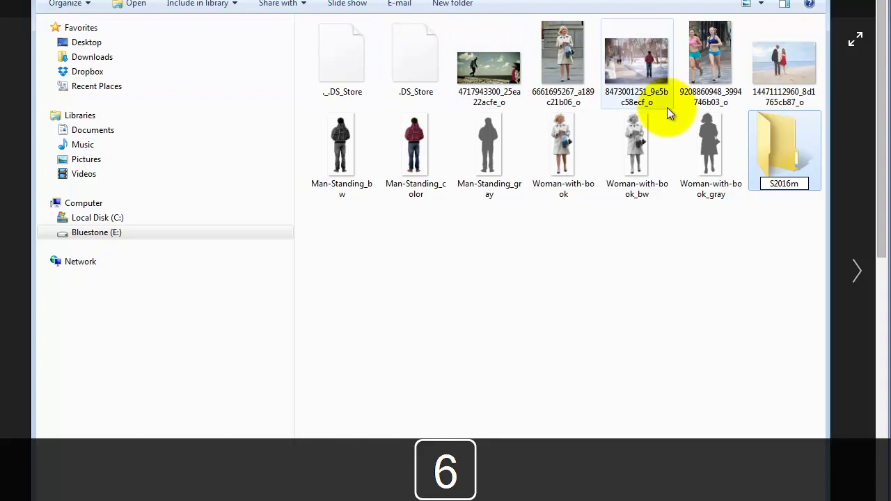
# Step: Paste the copied Flickr image into the S2016m folder
pyautogui.doubleClick(770, 133)
pyautogui.rightClick(310, 209)
pyautogui.click(370, 325)
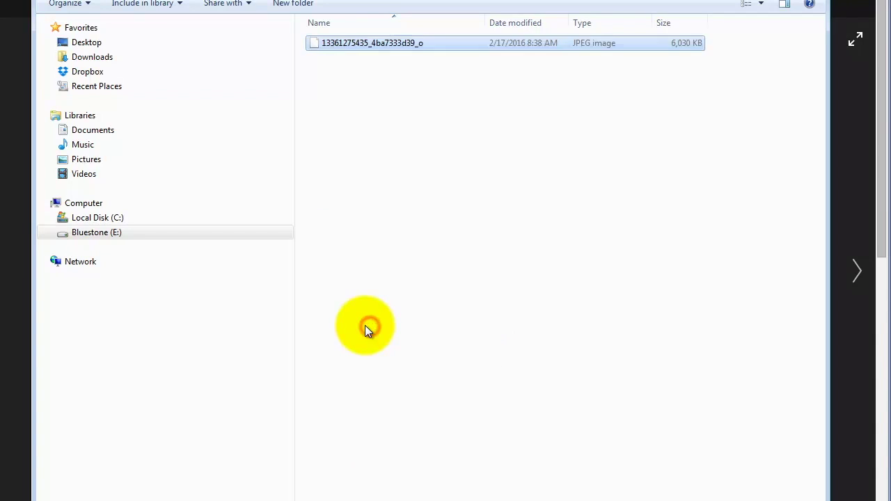
# Step: Return to the Ex107 folder, view the photo of the couple on the beach, and close it
pyautogui.click(51, 1)
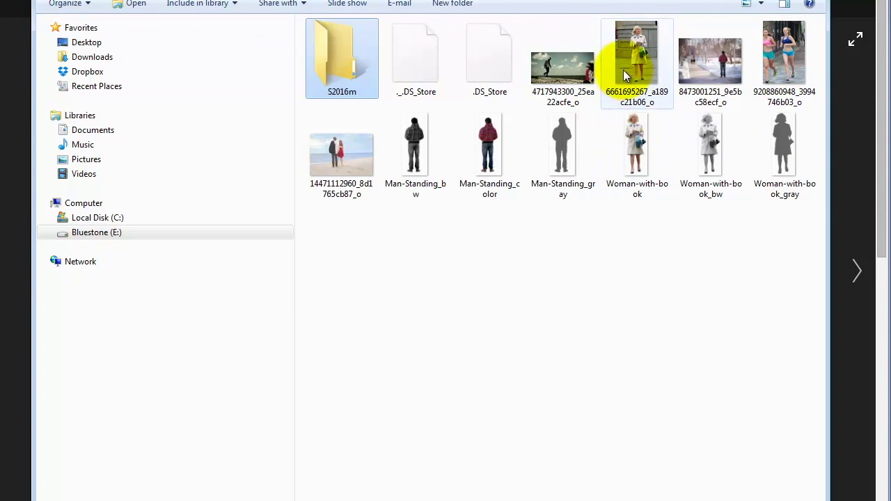
pyautogui.click(346, 159)
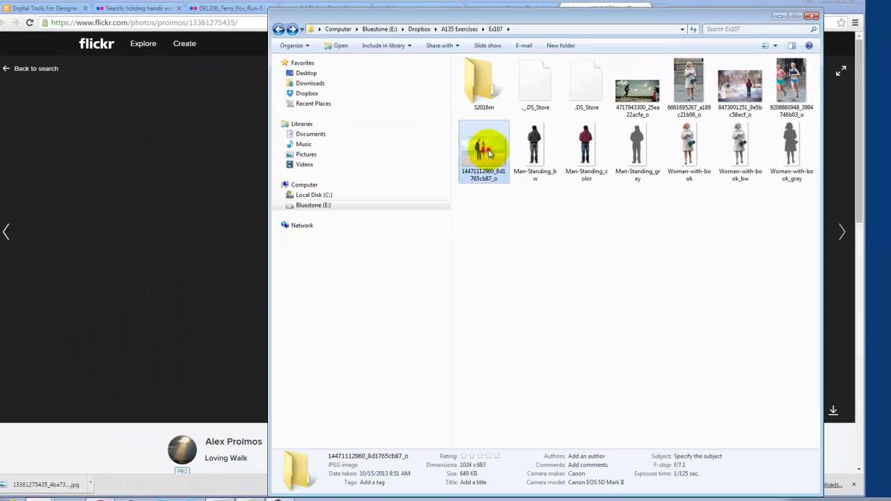
pyautogui.doubleClick(488, 153)
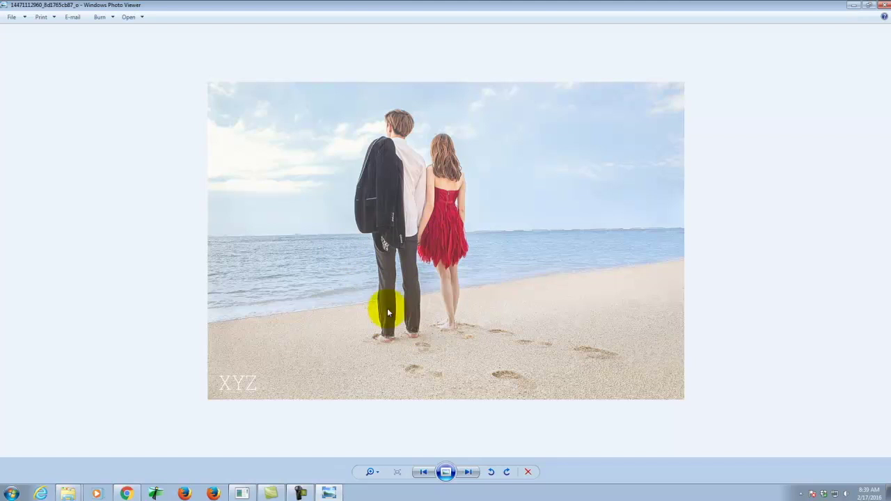
pyautogui.click(884, 5)
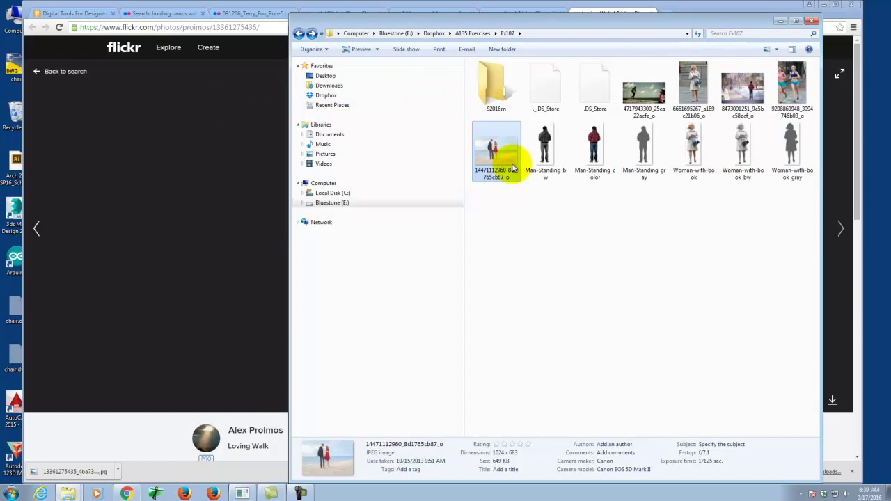
pyautogui.click(11, 493)
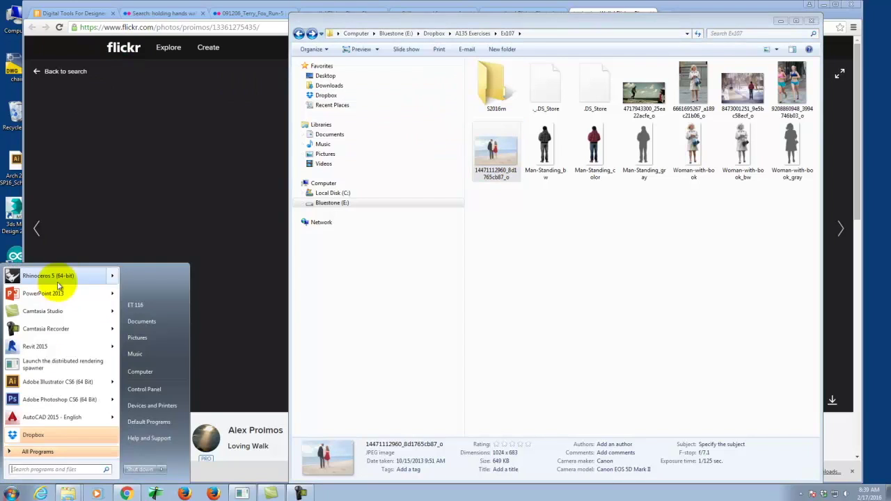
pyautogui.click(33, 402)
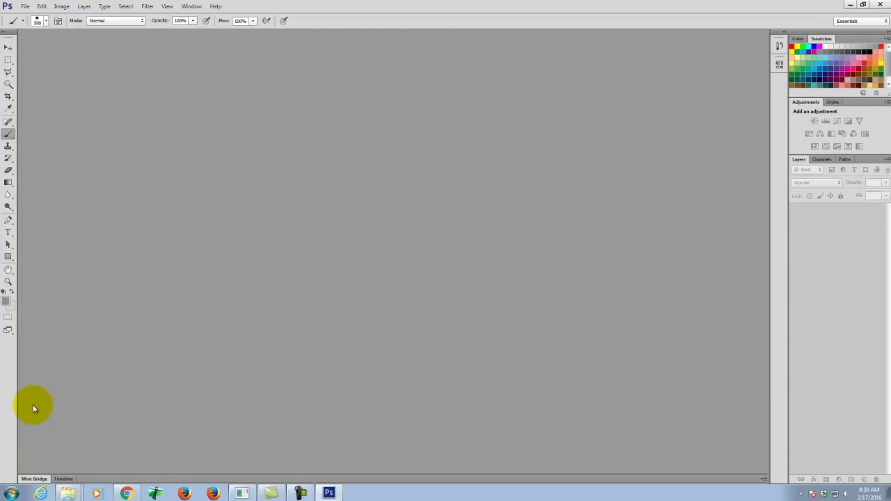
pyautogui.click(25, 6)
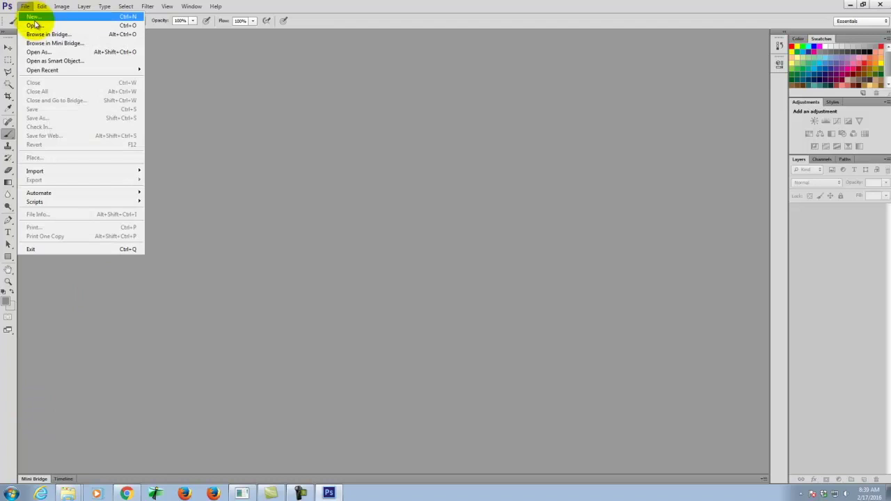
pyautogui.click(37, 24)
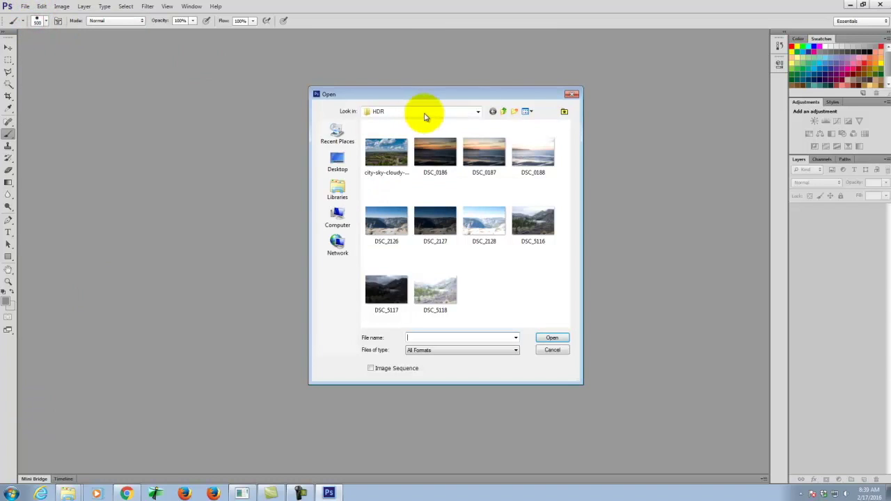
pyautogui.click(504, 113)
pyautogui.click(504, 112)
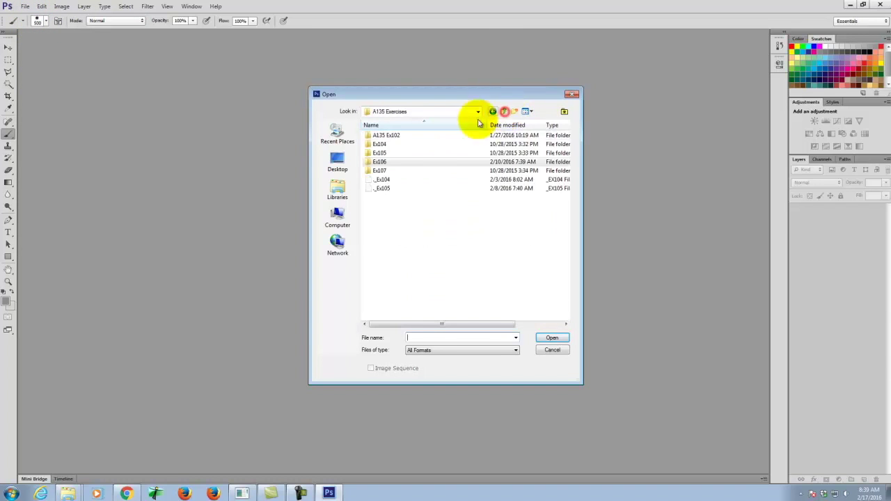
pyautogui.doubleClick(407, 172)
pyautogui.doubleClick(408, 162)
pyautogui.doubleClick(390, 145)
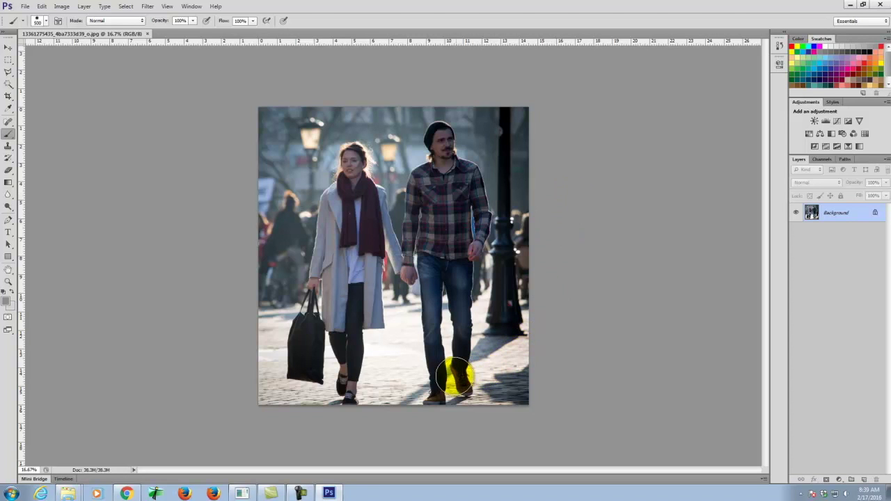
# Step: Duplicate the Background layer as "Background copy" and hide the original Background layer
pyautogui.hotkey('ctrl', '=')
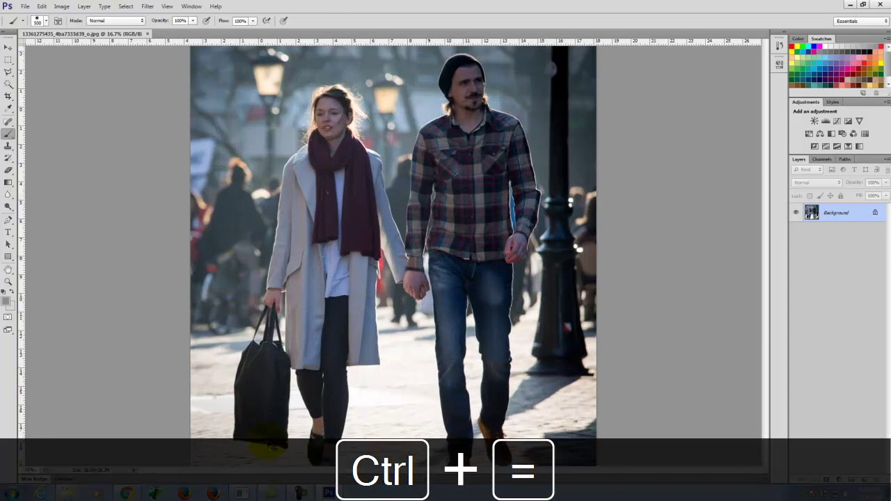
pyautogui.hotkey('ctrl', '0')
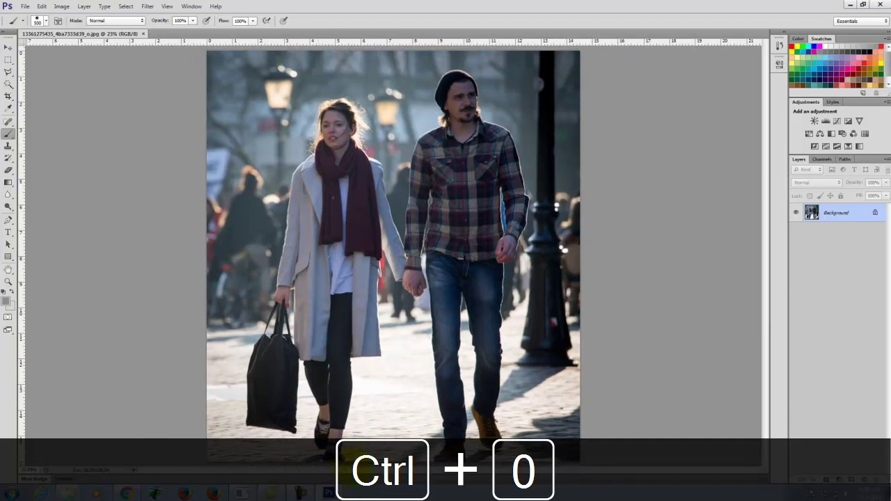
pyautogui.click(8, 46)
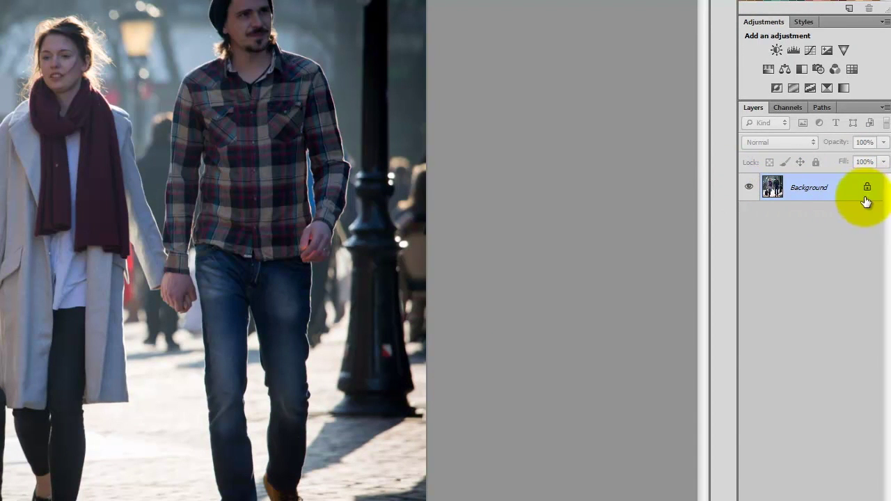
pyautogui.rightClick(816, 187)
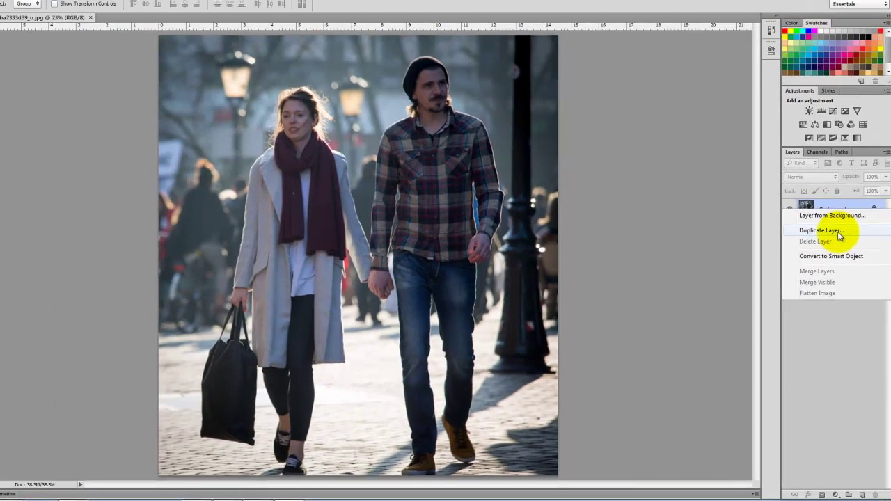
pyautogui.click(820, 221)
pyautogui.click(540, 155)
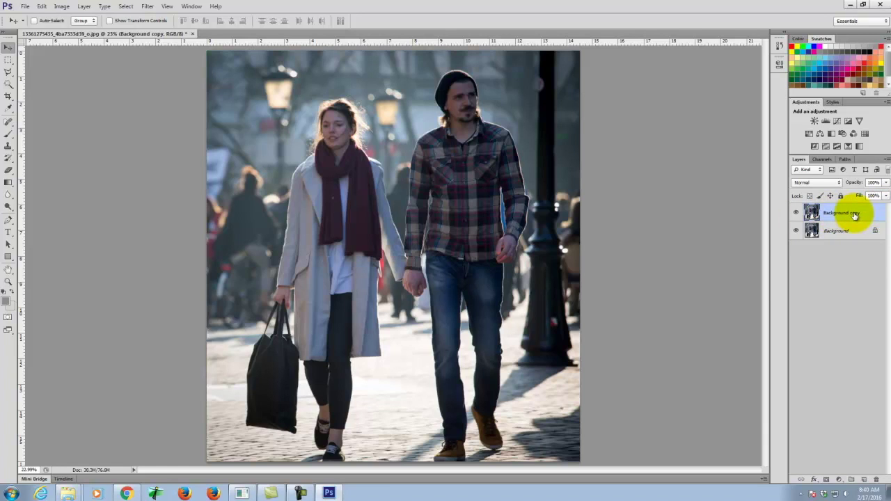
pyautogui.click(796, 233)
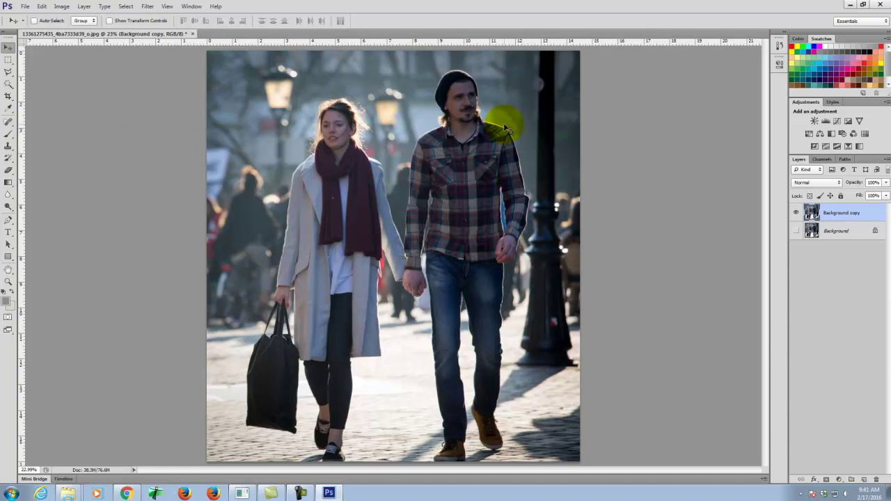
# Step: Try to erase the background beside the man's shoulder and plaid sleeve on the Background copy layer with the Eraser tool
pyautogui.hotkey('ctrl', '=')
pyautogui.hotkey('ctrl', '=')
pyautogui.hotkey('ctrl', '=')
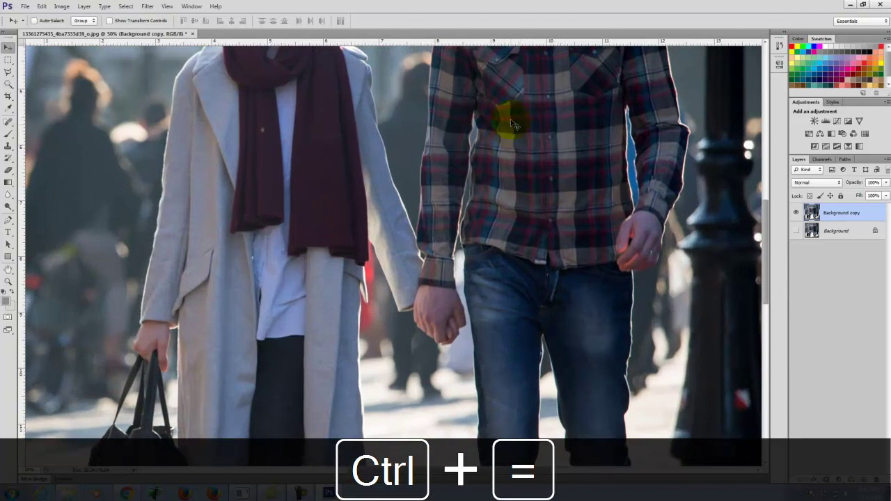
pyautogui.press('space')
pyautogui.moveTo(635, 119); pyautogui.dragTo(353, 252)
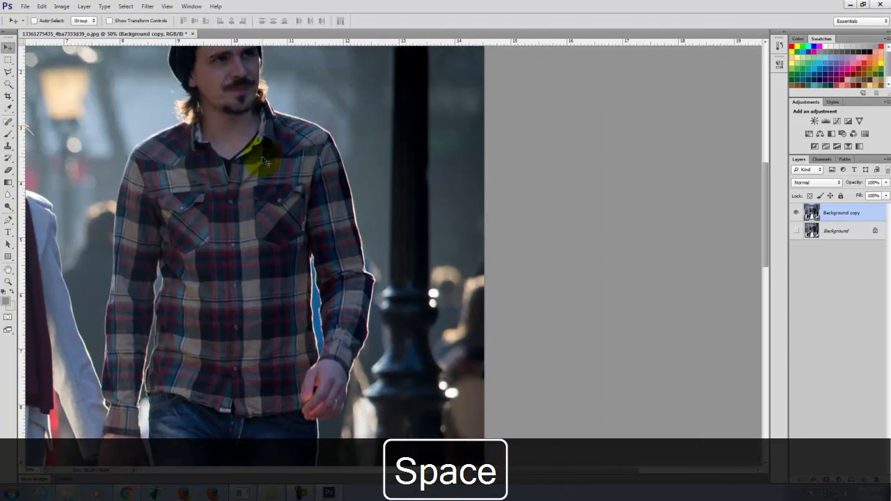
pyautogui.click(8, 171)
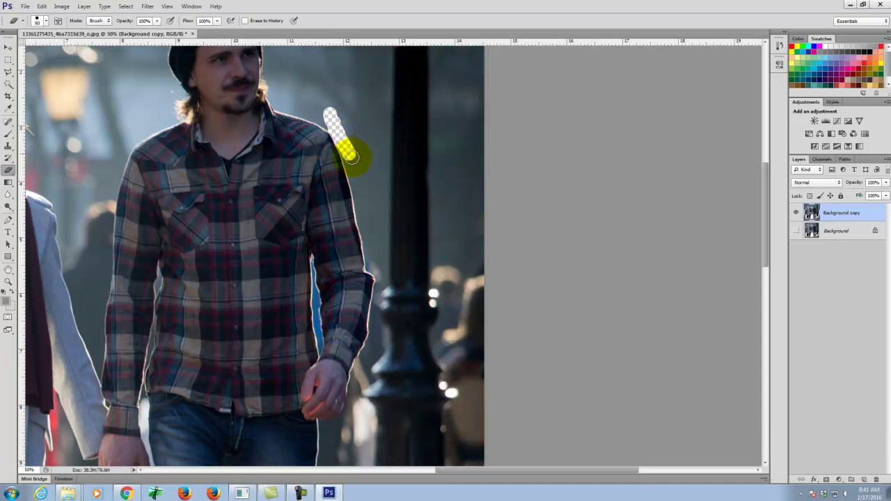
pyautogui.hotkey('ctrl', '=')
pyautogui.hotkey('ctrl', '=')
pyautogui.hotkey('ctrl', '=')
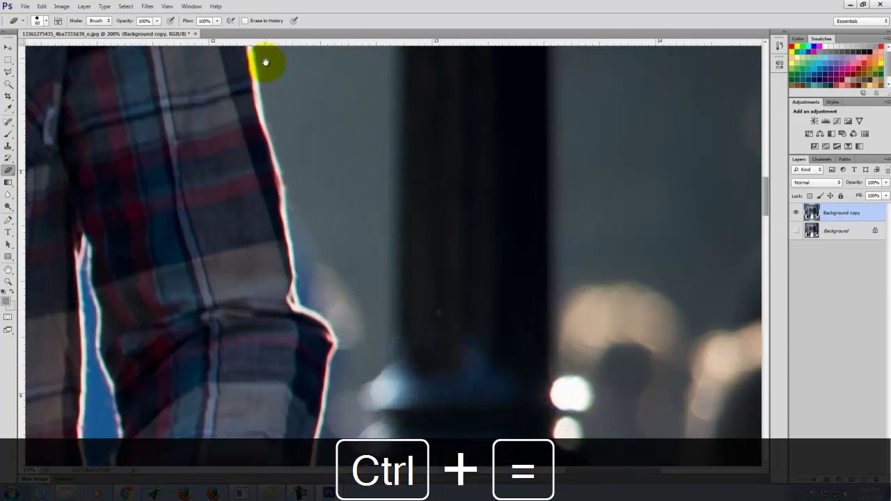
pyautogui.press('space')
pyautogui.moveTo(372, 169); pyautogui.dragTo(376, 149)
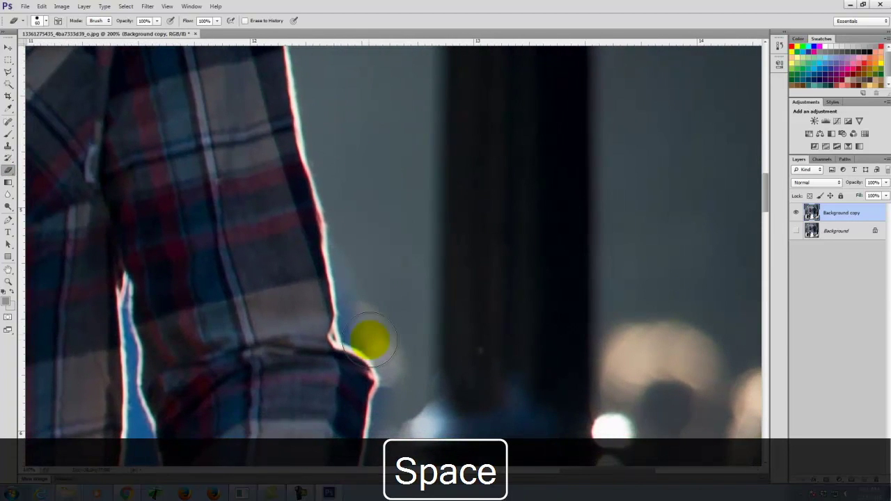
pyautogui.moveTo(366, 325); pyautogui.dragTo(353, 224)
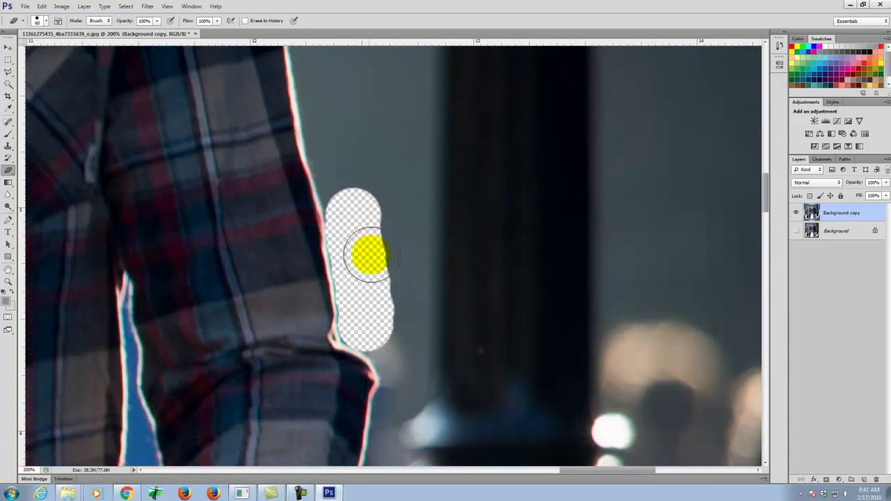
# Step: Undo all the Eraser strokes beside the man's shoulder and sleeve
pyautogui.hotkey('ctrl', 'z')
pyautogui.scroll(-2, 531, 319)
pyautogui.scroll(6, 531, 319)
pyautogui.hotkey('ctrl', 'alt', 'z')
pyautogui.hotkey('ctrl', 'alt', 'z')
pyautogui.hotkey('ctrl', 'alt', 'z')
pyautogui.hotkey('ctrl', 'alt', 'z')
pyautogui.hotkey('ctrl', 'alt', 'z')
pyautogui.hotkey('ctrl', 'alt', 'z')
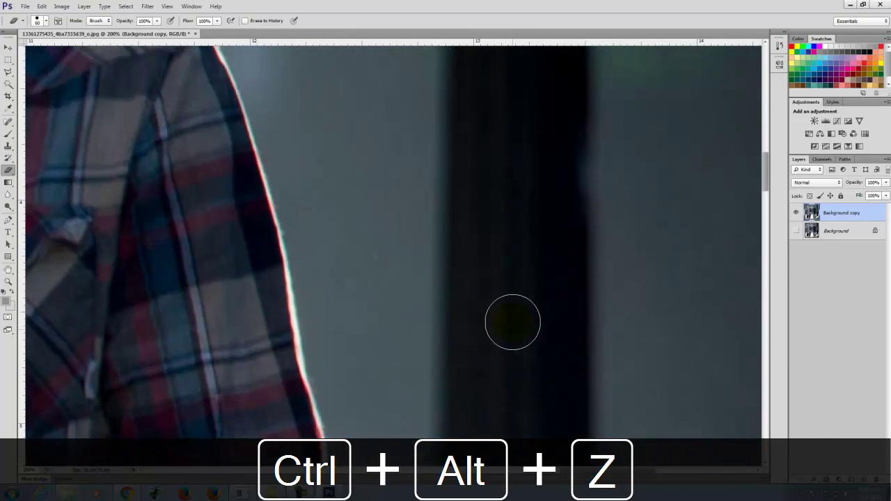
# Step: Erase a strip of background along the man's shoulder and upper arm on the Background copy layer with the Background Eraser tool
pyautogui.press('space')
pyautogui.moveTo(220, 237); pyautogui.dragTo(606, 273)
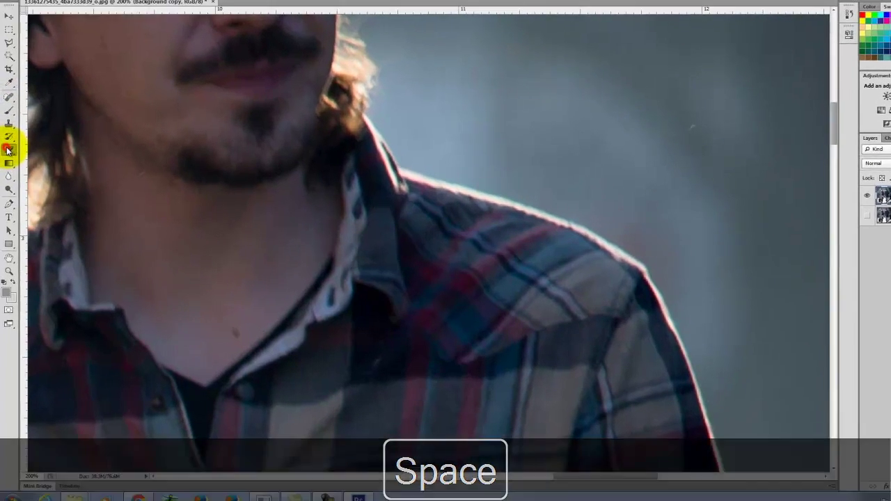
pyautogui.click(8, 168)
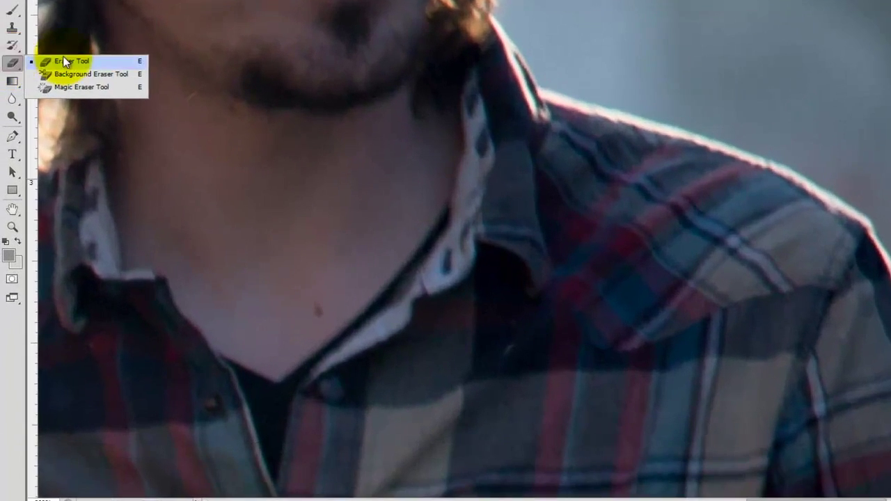
pyautogui.click(110, 69)
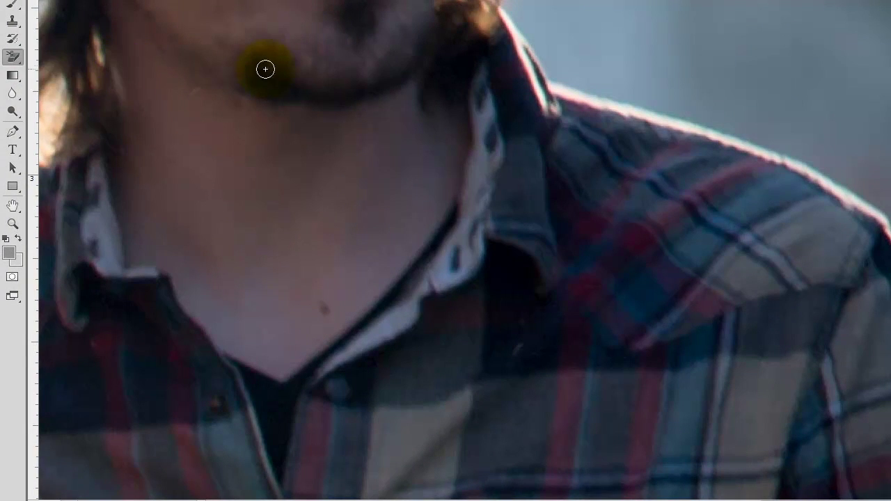
pyautogui.moveTo(699, 95)
pyautogui.mouseDown()
pyautogui.moveTo(690, 93)
pyautogui.moveTo(710, 109)
pyautogui.moveTo(686, 114)
pyautogui.moveTo(753, 131)
pyautogui.moveTo(659, 110)
pyautogui.moveTo(812, 156)
pyautogui.moveTo(742, 133)
pyautogui.moveTo(795, 144)
pyautogui.moveTo(849, 191)
pyautogui.mouseUp()
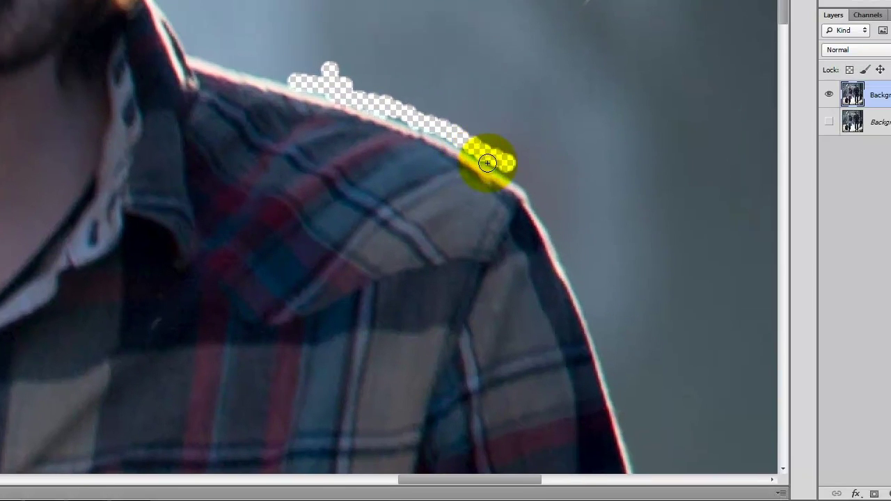
pyautogui.moveTo(488, 162)
pyautogui.mouseDown()
pyautogui.moveTo(458, 141)
pyautogui.moveTo(529, 182)
pyautogui.moveTo(520, 175)
pyautogui.mouseUp()
pyautogui.moveTo(440, 169)
pyautogui.mouseDown()
pyautogui.moveTo(469, 193)
pyautogui.moveTo(444, 177)
pyautogui.moveTo(504, 284)
pyautogui.moveTo(475, 197)
pyautogui.moveTo(502, 298)
pyautogui.moveTo(524, 339)
pyautogui.moveTo(515, 312)
pyautogui.moveTo(486, 289)
pyautogui.moveTo(505, 303)
pyautogui.mouseUp()
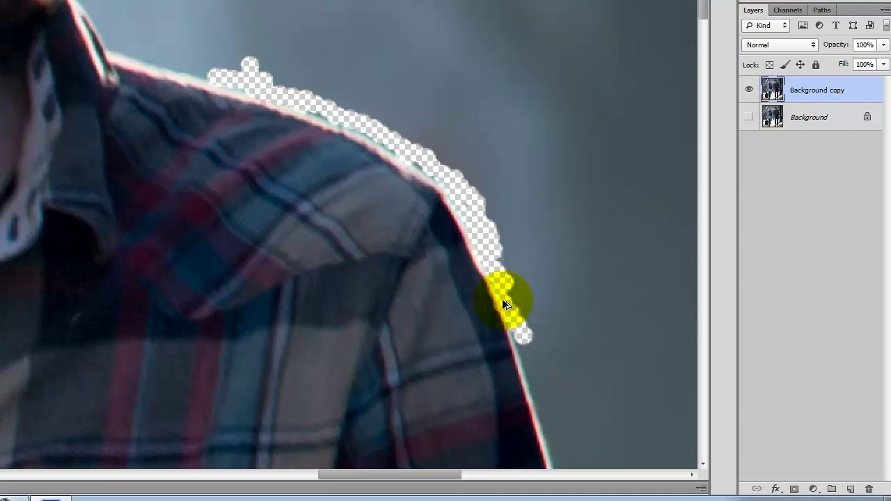
# Step: Undo the Background Eraser strokes along the man's shoulder and upper arm
pyautogui.hotkey('ctrl', 'alt', 'z')
pyautogui.hotkey('ctrl', 'alt', 'z')
pyautogui.hotkey('ctrl', 'alt', 'z')
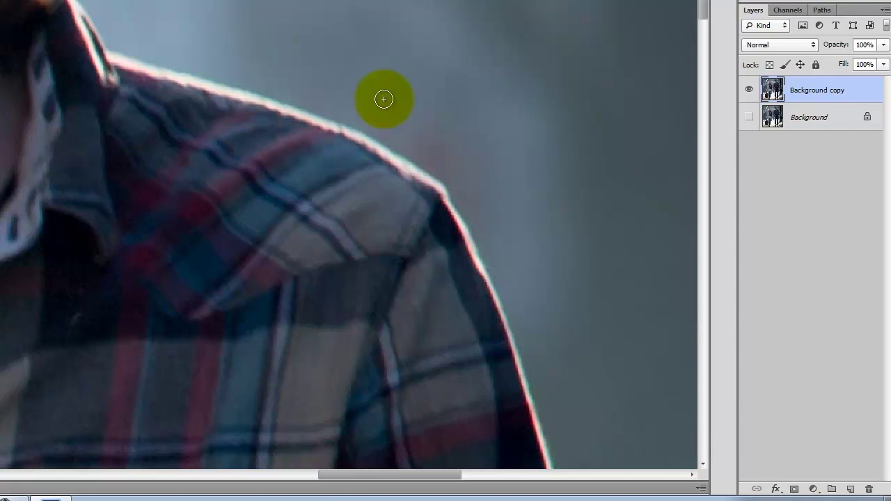
# Step: Select the background beside the man's hat, face and shoulder, up to the dark post, with the Quick Selection tool
pyautogui.hotkey('ctrl', '-')
pyautogui.hotkey('ctrl', '-')
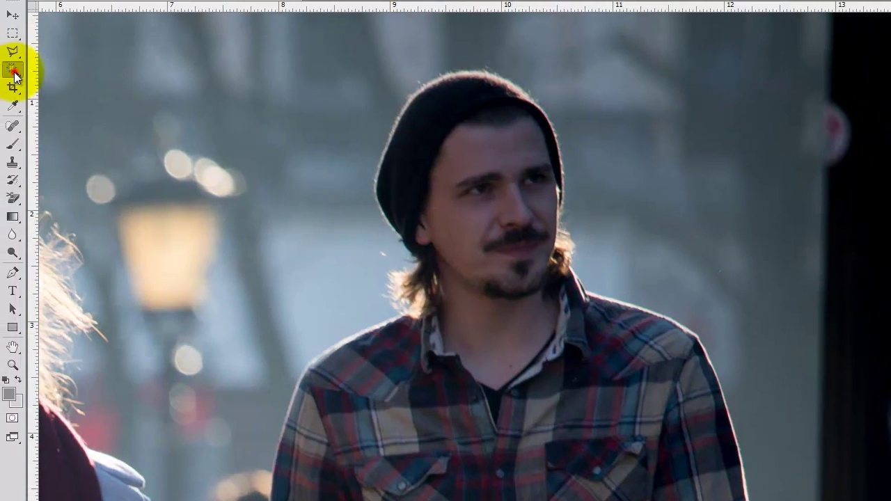
pyautogui.click(14, 69)
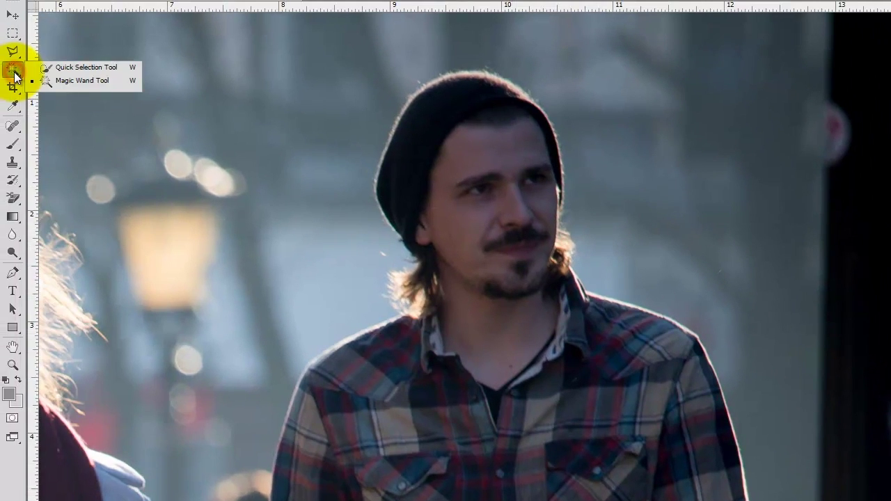
pyautogui.click(73, 67)
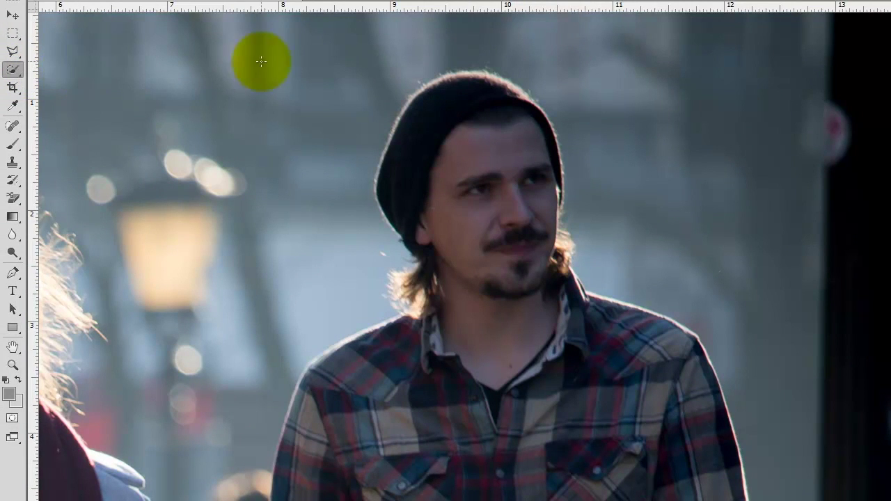
pyautogui.moveTo(561, 68)
pyautogui.mouseDown()
pyautogui.moveTo(577, 94)
pyautogui.moveTo(606, 205)
pyautogui.moveTo(634, 229)
pyautogui.mouseUp()
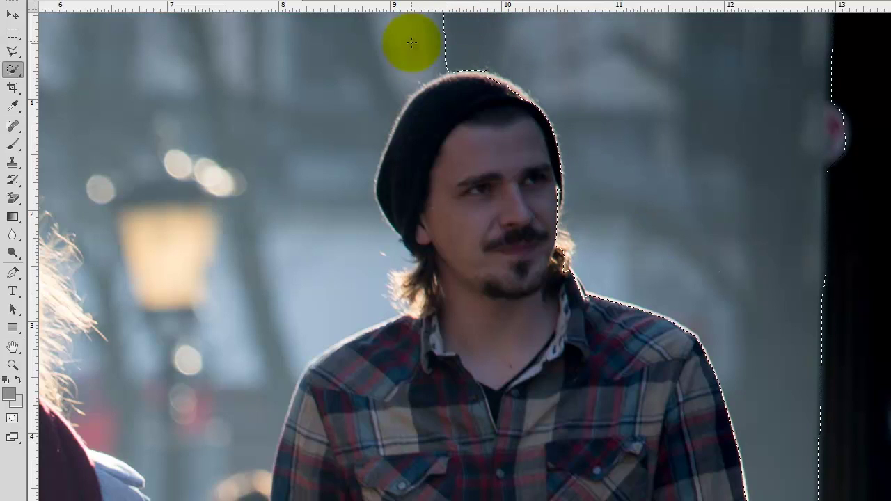
# Step: Extend the selection down the background between the man's sleeve and the lamp post, past his hand to his thigh
pyautogui.scroll(-5, 752, 237)
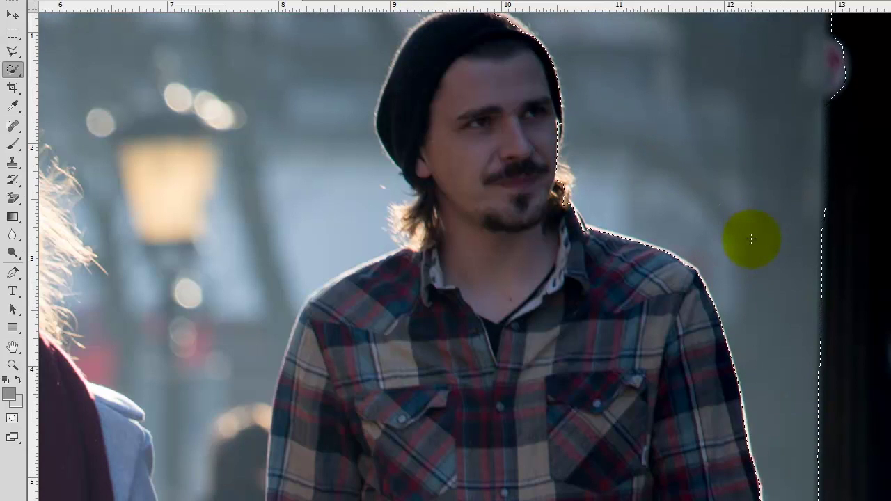
pyautogui.scroll(-1, 771, 195)
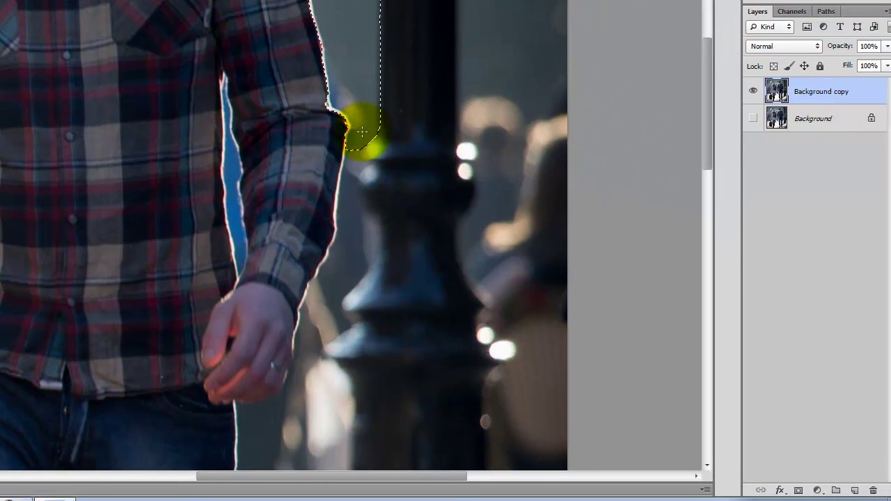
pyautogui.moveTo(799, 304); pyautogui.dragTo(788, 333)
pyautogui.moveTo(341, 218)
pyautogui.mouseDown()
pyautogui.moveTo(344, 270)
pyautogui.moveTo(315, 363)
pyautogui.moveTo(319, 409)
pyautogui.moveTo(307, 418)
pyautogui.moveTo(298, 402)
pyautogui.moveTo(303, 348)
pyautogui.moveTo(285, 408)
pyautogui.moveTo(255, 423)
pyautogui.moveTo(264, 258)
pyautogui.moveTo(249, 245)
pyautogui.moveTo(230, 168)
pyautogui.moveTo(270, 16)
pyautogui.moveTo(295, 18)
pyautogui.moveTo(256, 126)
pyautogui.moveTo(213, 86)
pyautogui.mouseUp()
pyautogui.scroll(-5, 248, 239)
pyautogui.scroll(-3, 317, 21)
# Step: Subtract the man's free hand and its fingers from the background selection
pyautogui.moveTo(267, 109)
pyautogui.mouseDown()
pyautogui.moveTo(224, 29)
pyautogui.moveTo(224, 115)
pyautogui.moveTo(296, 83)
pyautogui.moveTo(269, 11)
pyautogui.moveTo(285, 92)
pyautogui.moveTo(236, 106)
pyautogui.mouseUp()
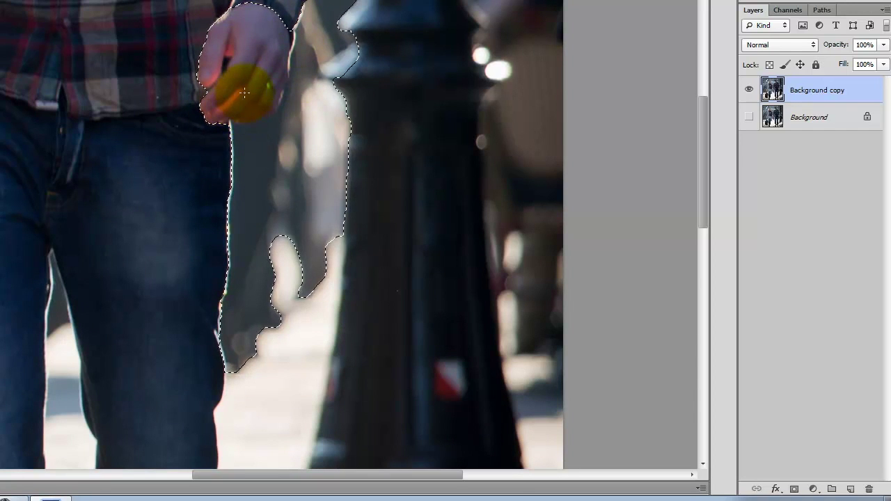
pyautogui.moveTo(237, 68)
pyautogui.mouseDown()
pyautogui.moveTo(237, 42)
pyautogui.moveTo(234, 61)
pyautogui.moveTo(252, 28)
pyautogui.mouseUp()
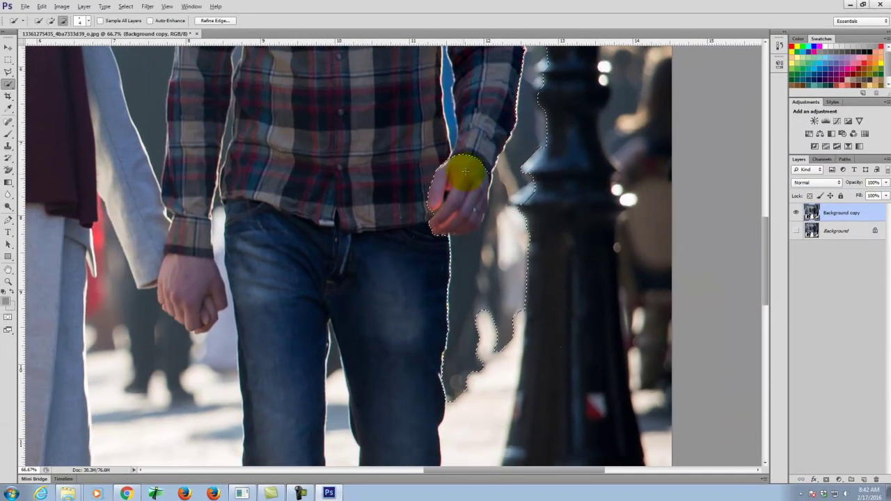
pyautogui.moveTo(465, 171)
pyautogui.mouseDown()
pyautogui.moveTo(476, 146)
pyautogui.moveTo(463, 216)
pyautogui.moveTo(429, 212)
pyautogui.moveTo(424, 194)
pyautogui.moveTo(461, 134)
pyautogui.mouseUp()
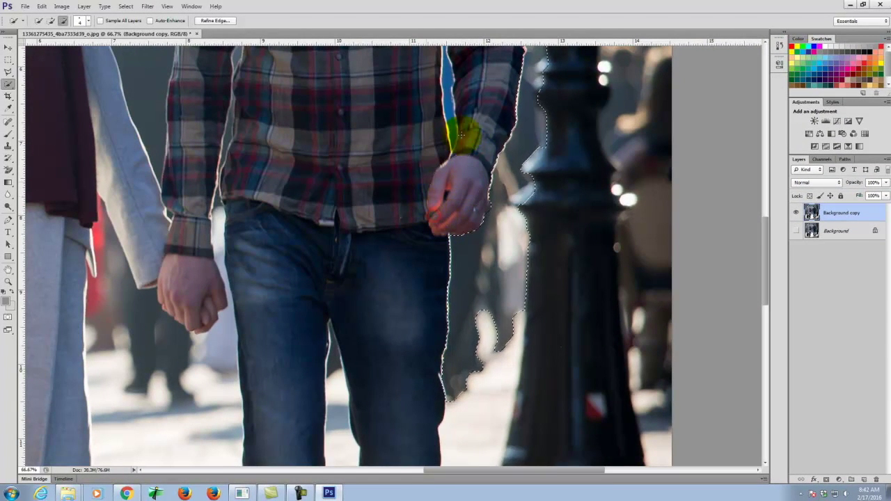
pyautogui.moveTo(446, 217); pyautogui.dragTo(466, 204)
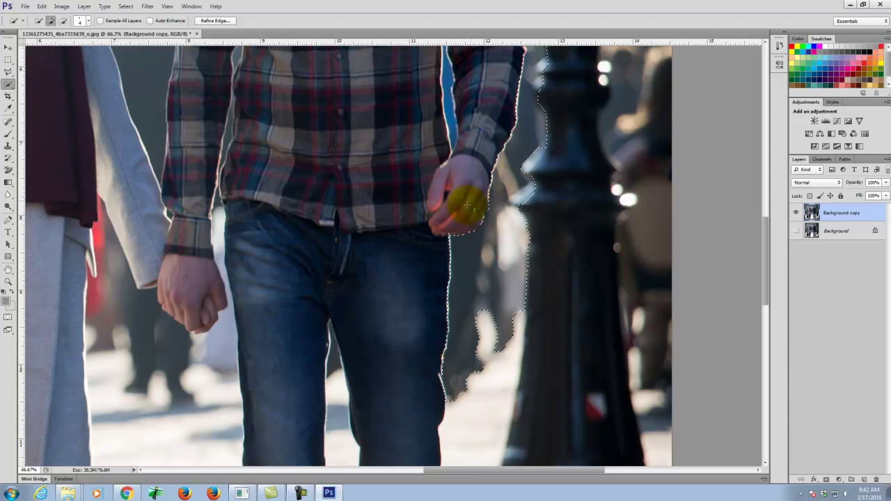
# Step: Add the lamp post and the pavement beside the man's outer leg and raised shoe to the selection
pyautogui.scroll(-6, 449, 191)
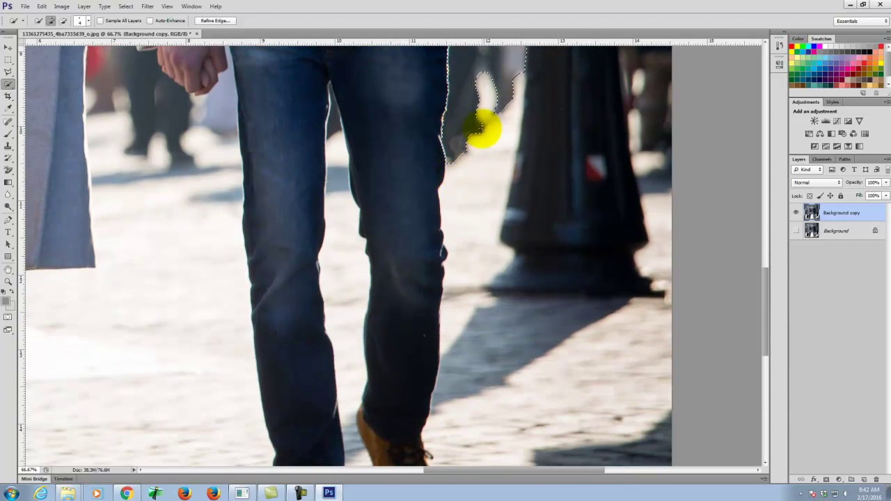
pyautogui.moveTo(477, 156)
pyautogui.mouseDown()
pyautogui.moveTo(480, 427)
pyautogui.moveTo(532, 436)
pyautogui.moveTo(596, 109)
pyautogui.mouseUp()
pyautogui.moveTo(644, 377)
pyautogui.mouseDown()
pyautogui.moveTo(653, 155)
pyautogui.moveTo(663, 333)
pyautogui.moveTo(643, 474)
pyautogui.moveTo(589, 466)
pyautogui.moveTo(535, 275)
pyautogui.moveTo(521, 254)
pyautogui.moveTo(527, 241)
pyautogui.moveTo(519, 322)
pyautogui.moveTo(484, 315)
pyautogui.moveTo(476, 393)
pyautogui.moveTo(427, 395)
pyautogui.moveTo(372, 368)
pyautogui.mouseUp()
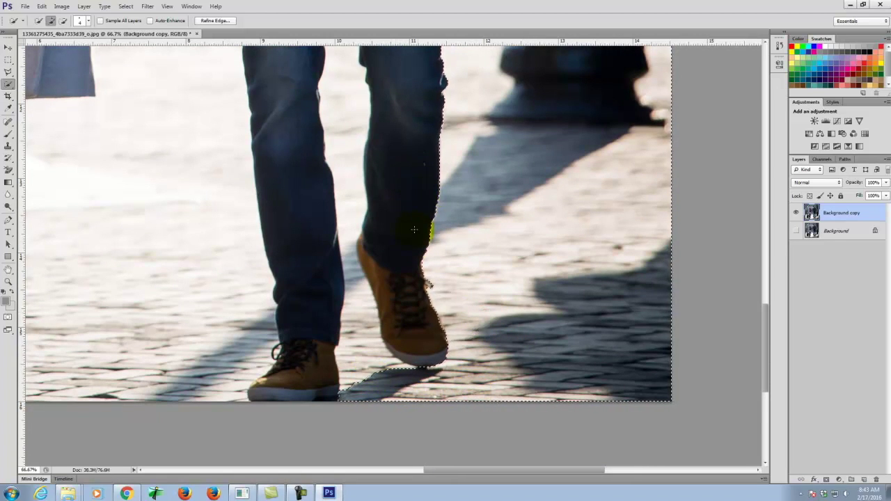
# Step: Add the gap between the man's legs to the selection and trim its upper tip at the crotch
pyautogui.moveTo(380, 378)
pyautogui.mouseDown()
pyautogui.moveTo(350, 247)
pyautogui.moveTo(346, 140)
pyautogui.moveTo(384, 179)
pyautogui.mouseUp()
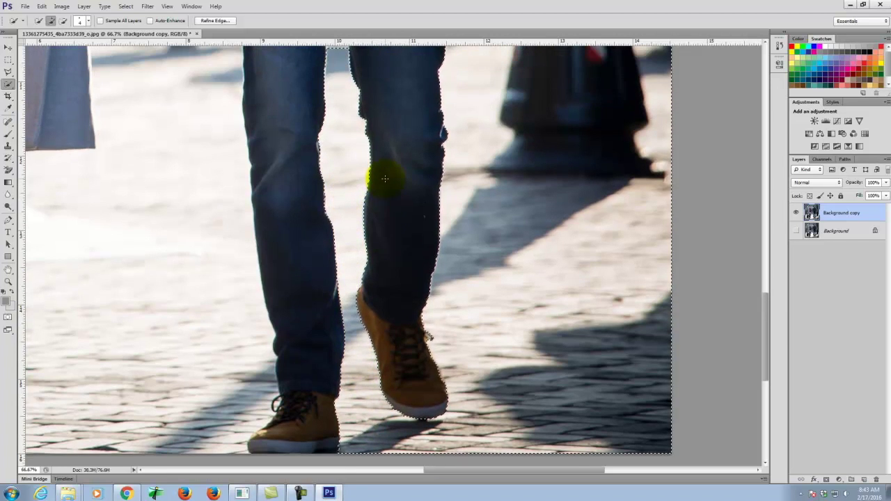
pyautogui.scroll(5, 384, 179)
pyautogui.moveTo(337, 221); pyautogui.dragTo(335, 174)
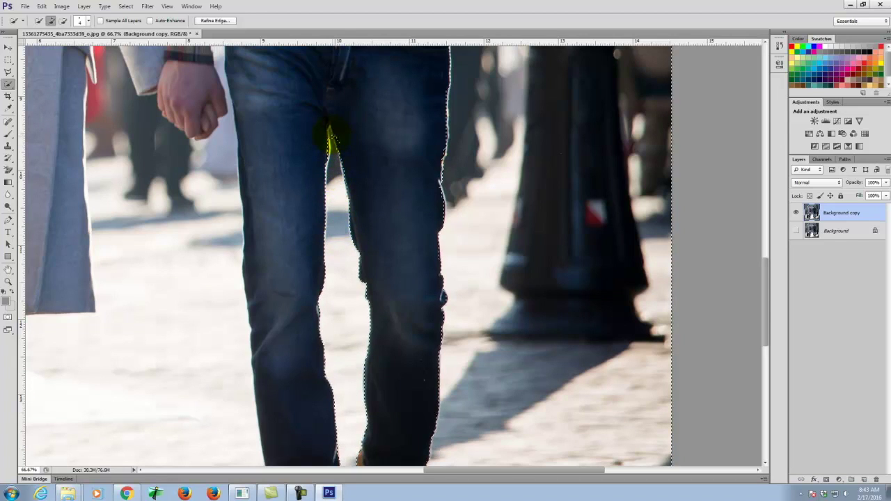
pyautogui.press('alt')
pyautogui.moveTo(336, 124); pyautogui.dragTo(336, 139)
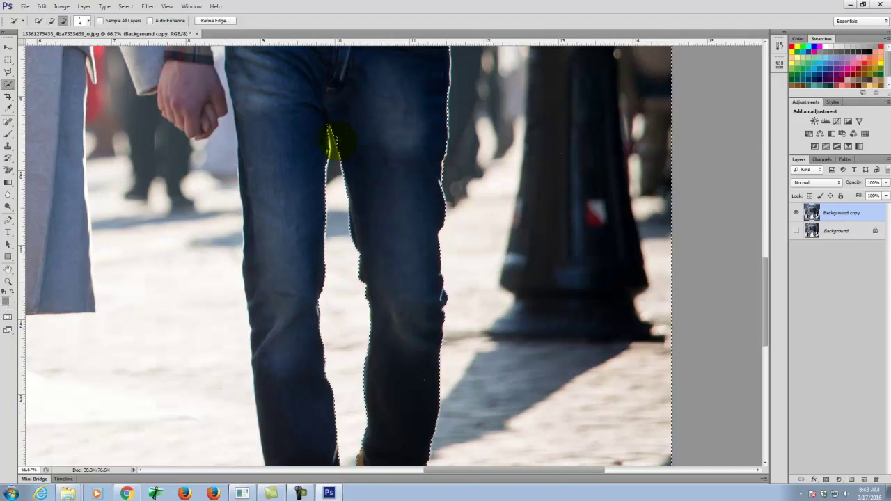
# Step: Add the pavement between the man's and woman's legs to the selection and subtract the woman's front shoe
pyautogui.scroll(-10, 418, 161)
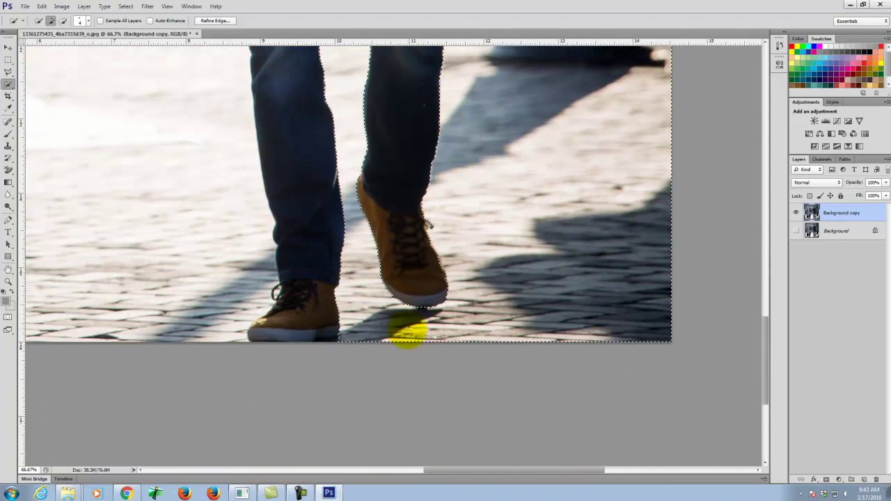
pyautogui.press('space')
pyautogui.moveTo(218, 291)
pyautogui.mouseDown()
pyautogui.moveTo(337, 348)
pyautogui.moveTo(481, 364)
pyautogui.mouseUp()
pyautogui.moveTo(488, 411)
pyautogui.mouseDown()
pyautogui.moveTo(488, 290)
pyautogui.moveTo(465, 188)
pyautogui.mouseUp()
pyautogui.scroll(2, 453, 282)
pyautogui.scroll(-3, 452, 239)
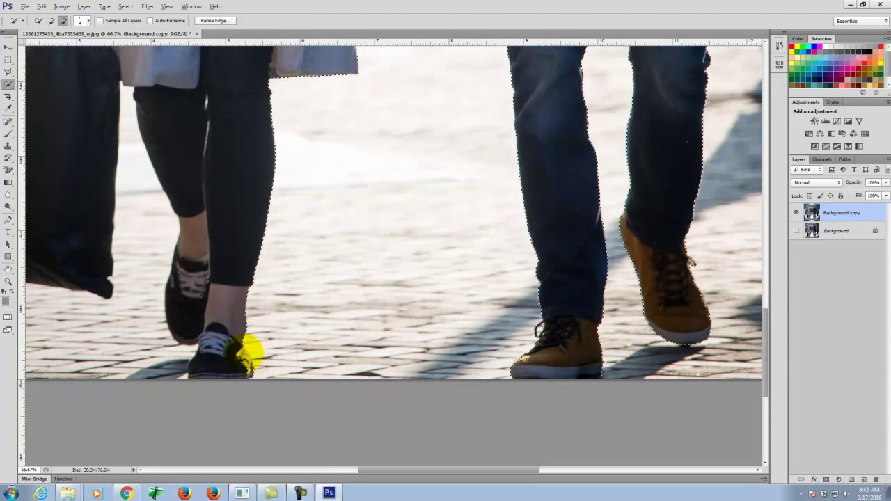
pyautogui.keyDown('alt'); pyautogui.moveTo(237, 346); pyautogui.dragTo(250, 361); pyautogui.keyUp('alt')
# Step: Add the background between the woman's coat and the man's jeans, around their joined hands, to the selection
pyautogui.scroll(3, 270, 271)
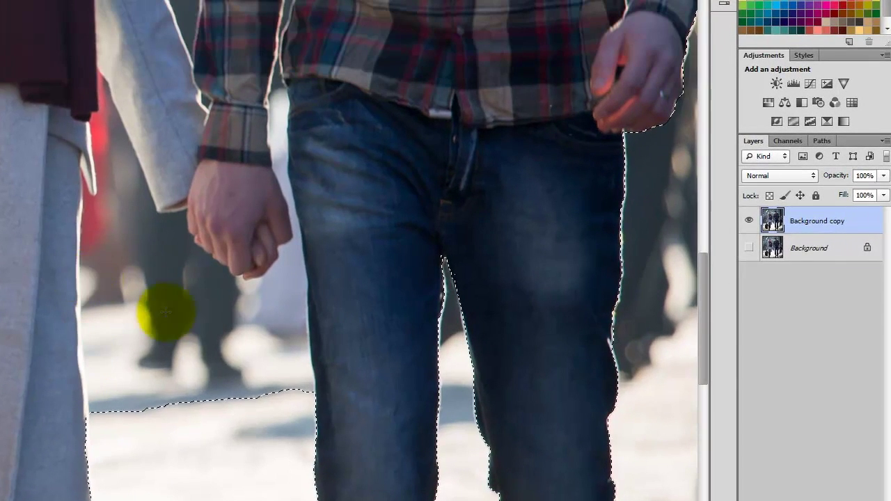
pyautogui.moveTo(246, 422)
pyautogui.mouseDown()
pyautogui.moveTo(205, 320)
pyautogui.moveTo(157, 297)
pyautogui.mouseUp()
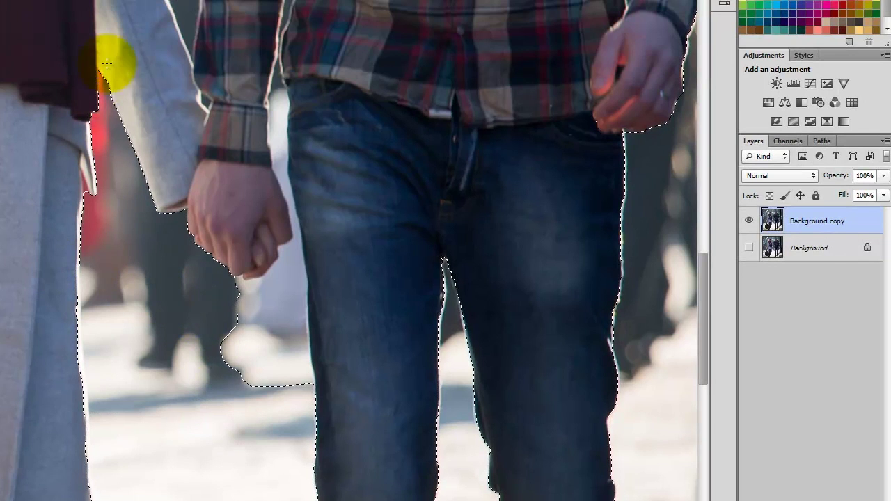
pyautogui.moveTo(268, 391); pyautogui.dragTo(292, 176)
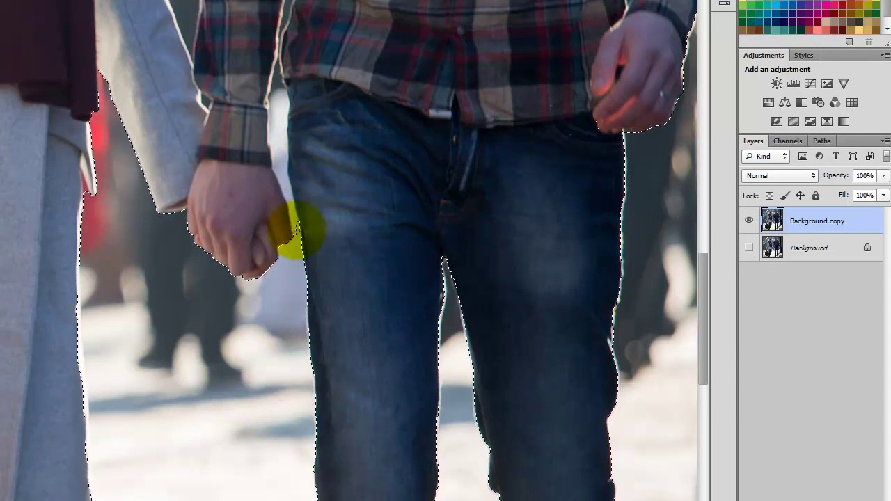
# Step: Add the narrow gaps between the man's shirt and both of his sleeves to the selection
pyautogui.moveTo(288, 206)
pyautogui.mouseDown()
pyautogui.moveTo(274, 159)
pyautogui.moveTo(279, 69)
pyautogui.mouseUp()
pyautogui.moveTo(296, 24)
pyautogui.mouseDown()
pyautogui.moveTo(299, 69)
pyautogui.moveTo(279, 149)
pyautogui.moveTo(289, 258)
pyautogui.mouseUp()
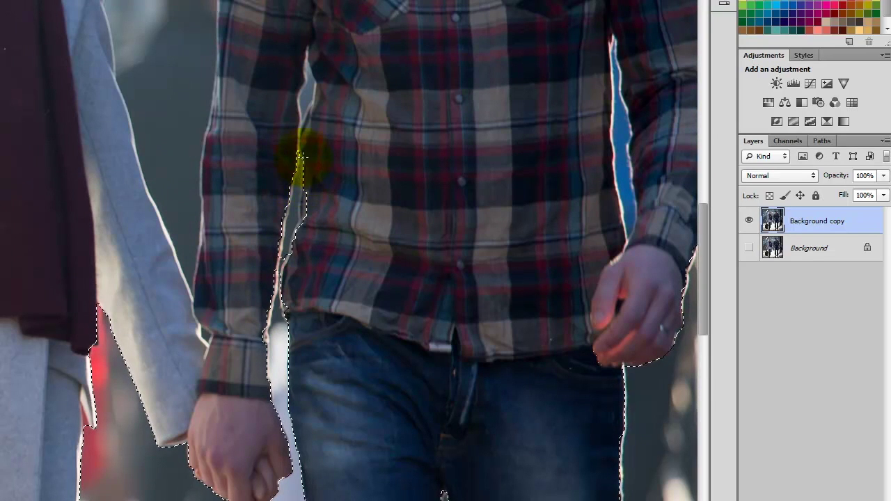
pyautogui.moveTo(311, 72)
pyautogui.mouseDown()
pyautogui.moveTo(340, 82)
pyautogui.moveTo(323, 121)
pyautogui.mouseUp()
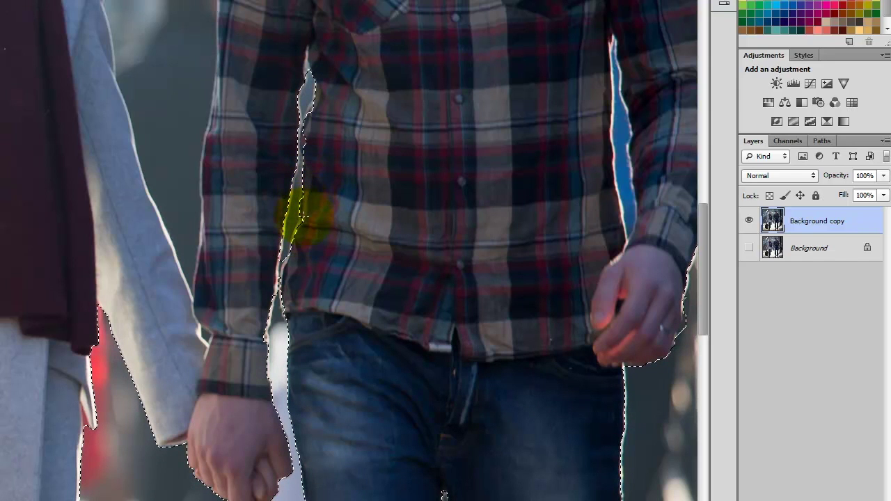
pyautogui.scroll(5, 279, 337)
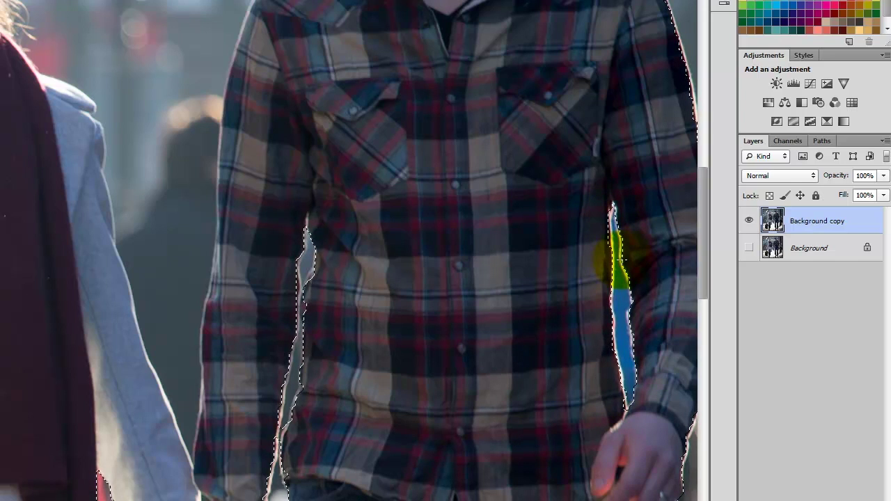
pyautogui.moveTo(610, 264)
pyautogui.mouseDown()
pyautogui.moveTo(632, 272)
pyautogui.moveTo(643, 383)
pyautogui.mouseUp()
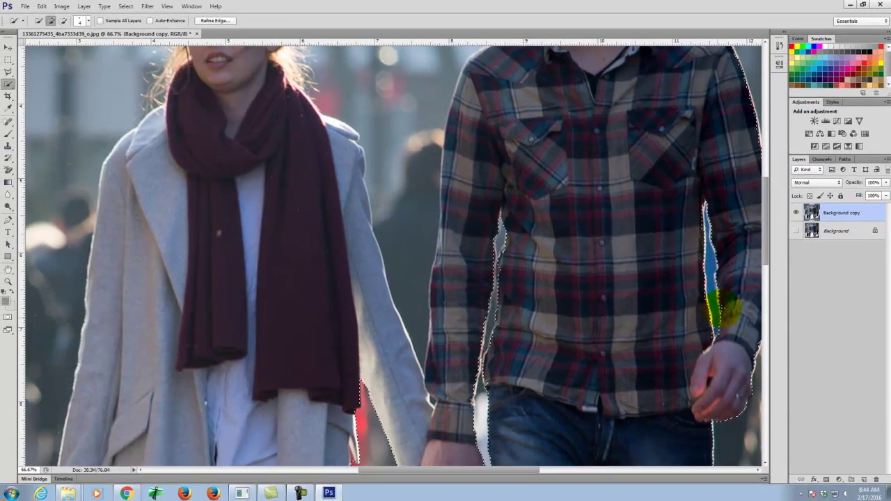
# Step: Add the background above and between the couple's heads, down to their inner shoulders and sleeves, to the selection
pyautogui.scroll(4, 635, 366)
pyautogui.scroll(5, 722, 309)
pyautogui.moveTo(571, 153)
pyautogui.mouseDown()
pyautogui.moveTo(556, 131)
pyautogui.moveTo(477, 151)
pyautogui.moveTo(437, 247)
pyautogui.moveTo(435, 307)
pyautogui.moveTo(394, 332)
pyautogui.moveTo(368, 377)
pyautogui.moveTo(333, 406)
pyautogui.moveTo(329, 372)
pyautogui.moveTo(343, 298)
pyautogui.moveTo(331, 194)
pyautogui.moveTo(295, 172)
pyautogui.moveTo(242, 160)
pyautogui.moveTo(143, 177)
pyautogui.mouseUp()
pyautogui.scroll(-5, 481, 193)
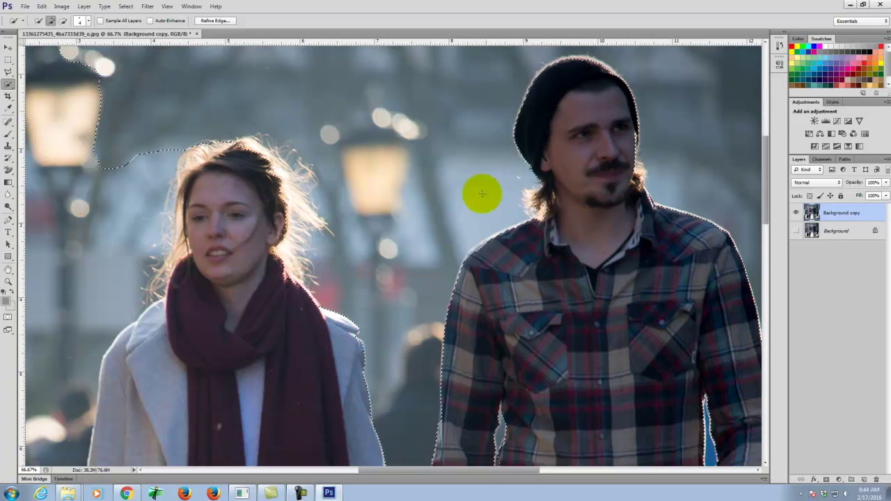
# Step: Add the background beside the woman's face and outer shoulder to the selection
pyautogui.scroll(3, 229, 161)
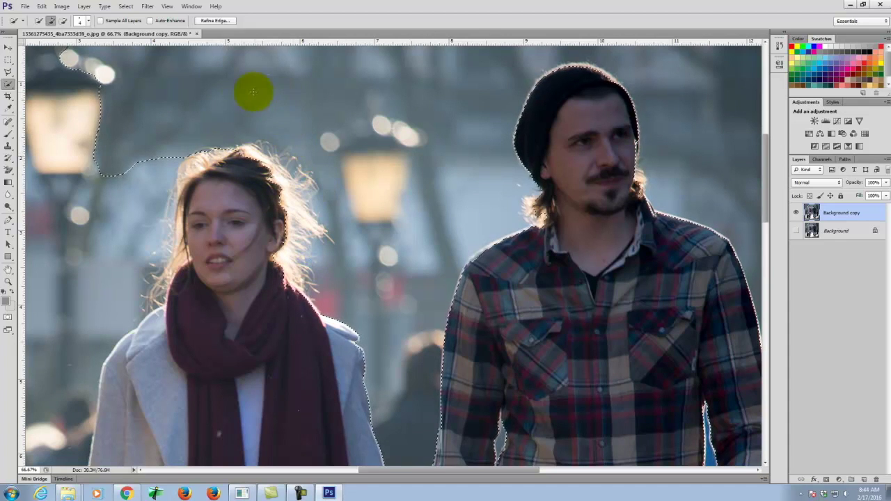
pyautogui.moveTo(163, 198); pyautogui.dragTo(150, 277)
pyautogui.moveTo(139, 295); pyautogui.dragTo(69, 340)
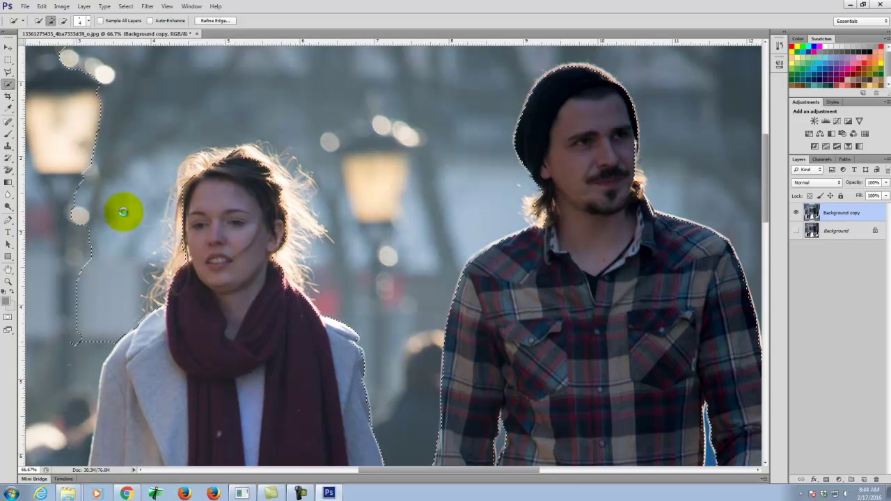
# Step: Extend the selection along the woman's outer coat sleeve and around her black bag and rear leg
pyautogui.press('space')
pyautogui.moveTo(199, 205); pyautogui.dragTo(560, 59)
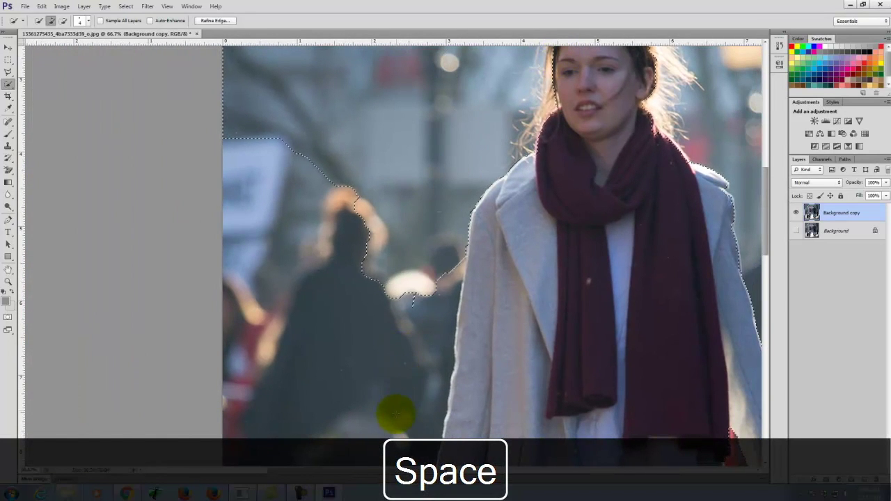
pyautogui.scroll(-3, 485, 290)
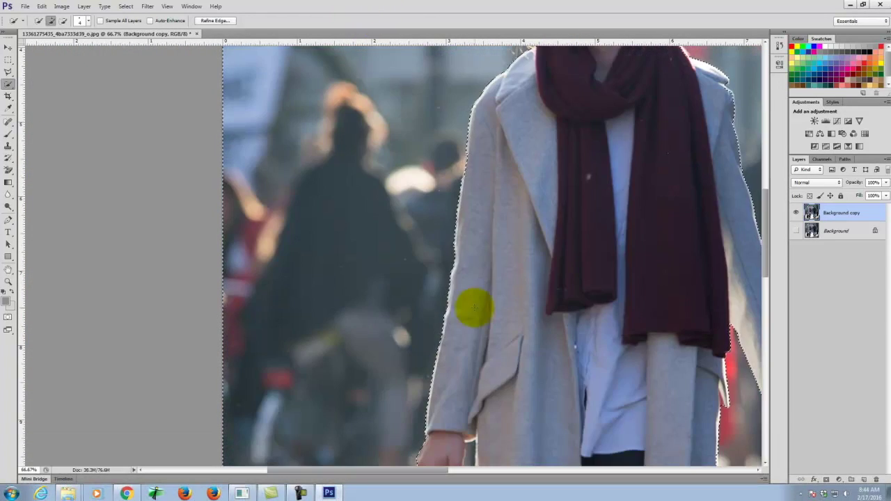
pyautogui.scroll(-6, 376, 144)
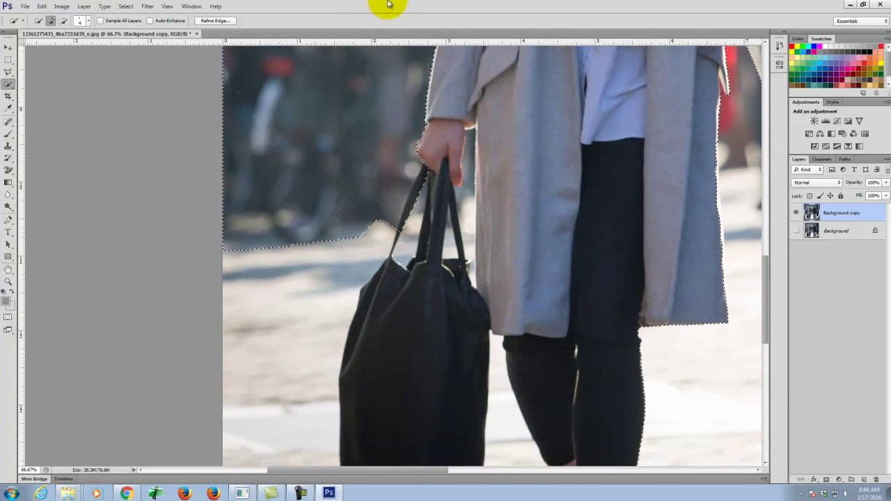
pyautogui.scroll(-1, 391, 5)
pyautogui.moveTo(272, 241)
pyautogui.mouseDown()
pyautogui.moveTo(278, 425)
pyautogui.moveTo(293, 446)
pyautogui.moveTo(479, 464)
pyautogui.mouseUp()
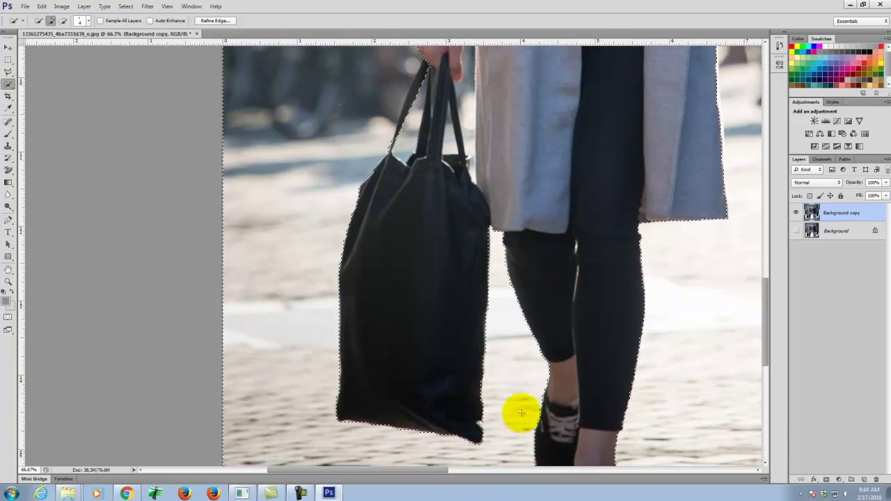
# Step: Add the gaps between the bag's straps and between the bag and the woman's coat to the selection
pyautogui.scroll(5, 494, 193)
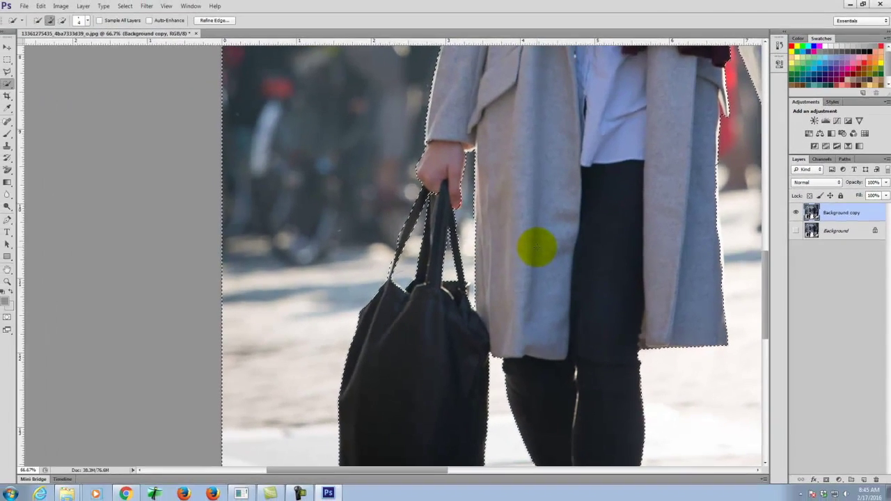
pyautogui.scroll(5, 537, 246)
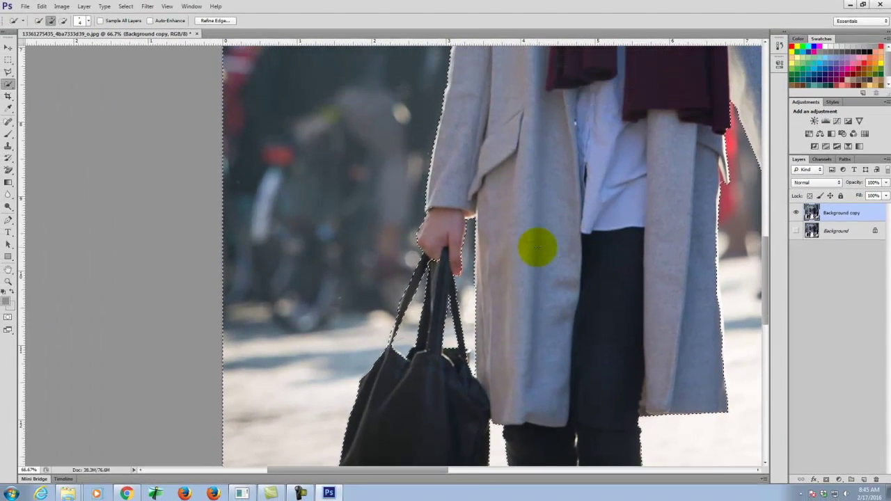
pyautogui.scroll(10, 536, 246)
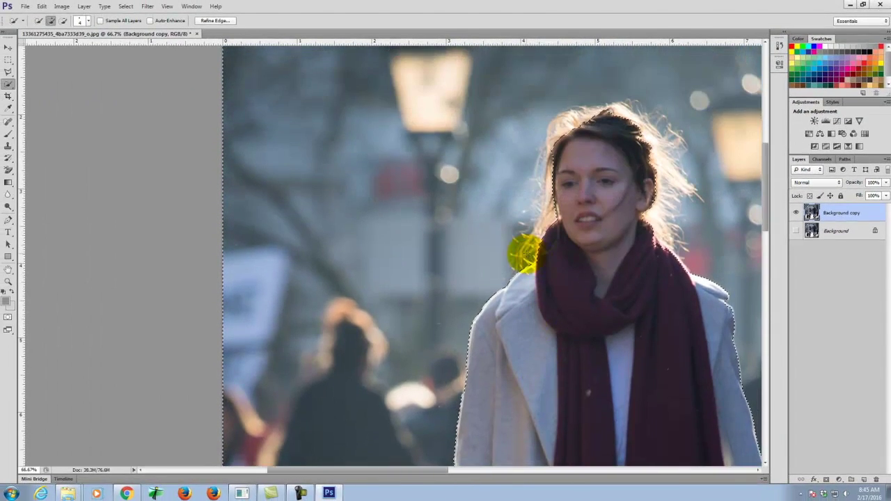
# Step: Open the Refine Edge settings for the background selection with the woman's hair enlarged in view
pyautogui.scroll(2, 525, 254)
pyautogui.press('space')
pyautogui.moveTo(646, 202); pyautogui.dragTo(341, 202)
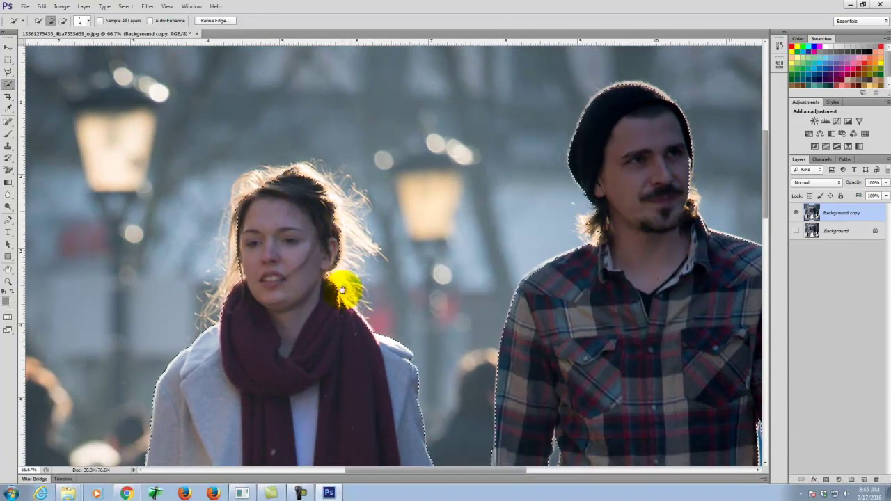
pyautogui.moveTo(367, 268); pyautogui.dragTo(424, 255)
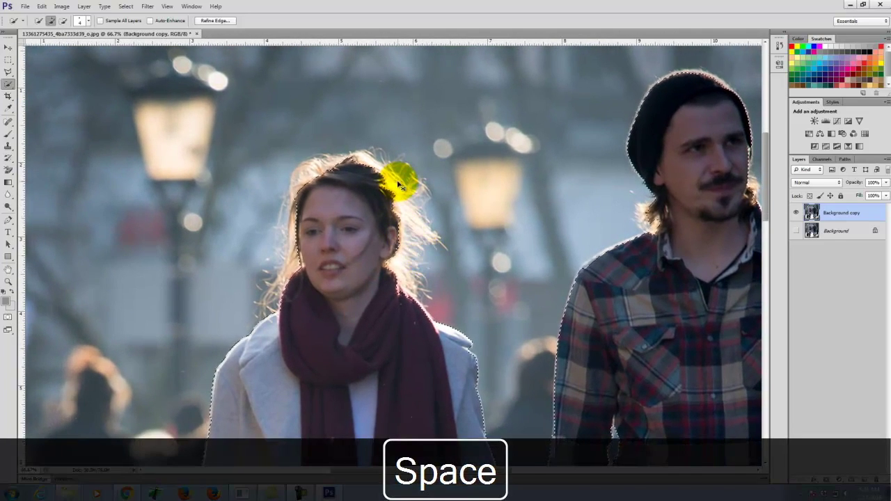
pyautogui.hotkey('ctrl', '=')
pyautogui.hotkey('ctrl', '=')
pyautogui.moveTo(303, 150); pyautogui.dragTo(435, 281)
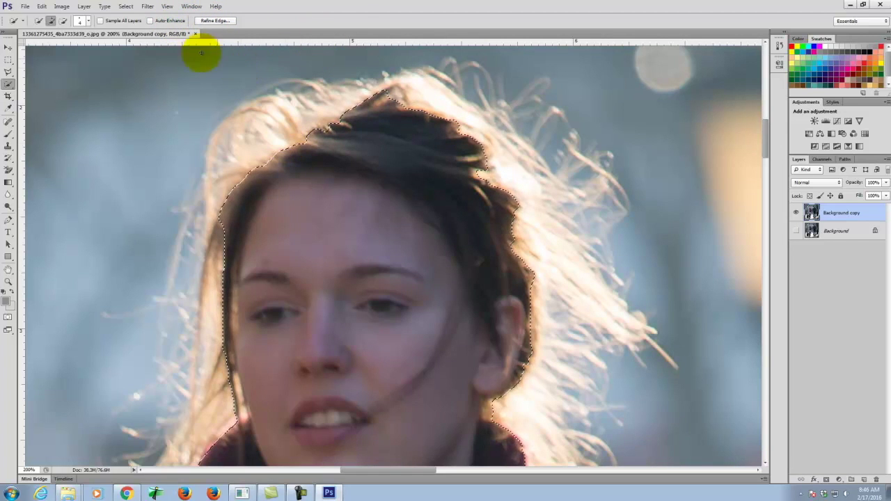
pyautogui.click(126, 6)
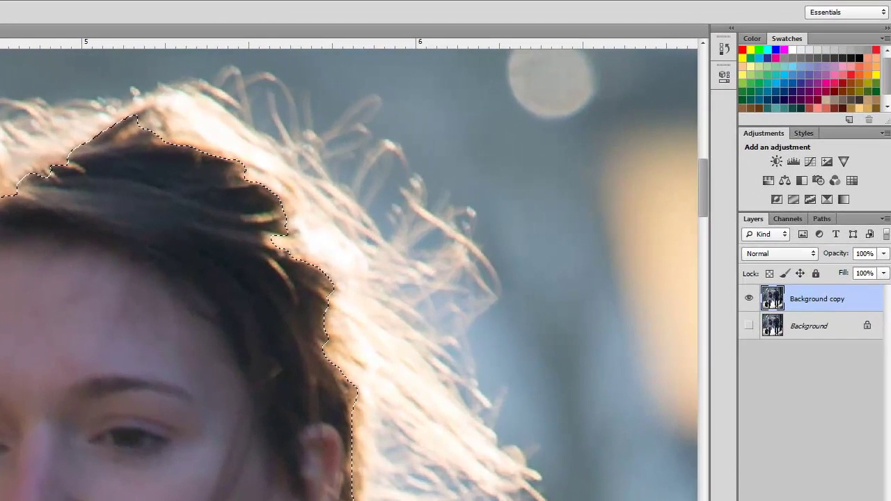
pyautogui.click(143, 101)
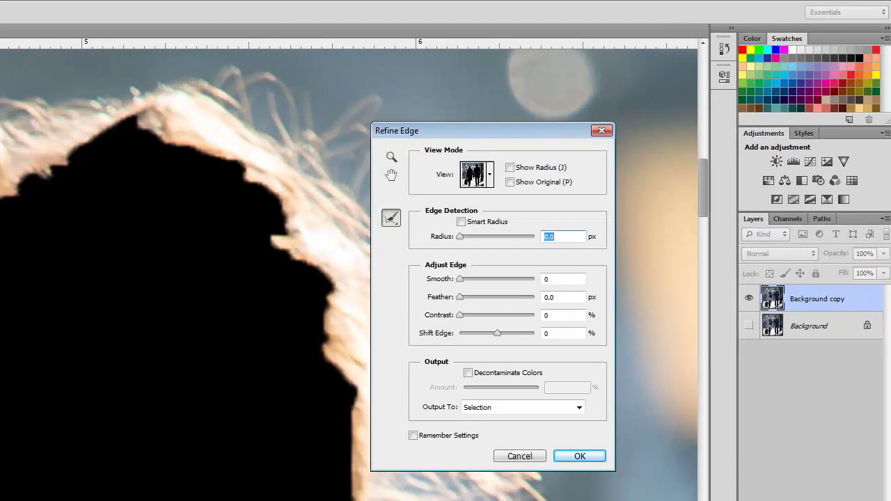
pyautogui.moveTo(472, 128); pyautogui.dragTo(550, 114)
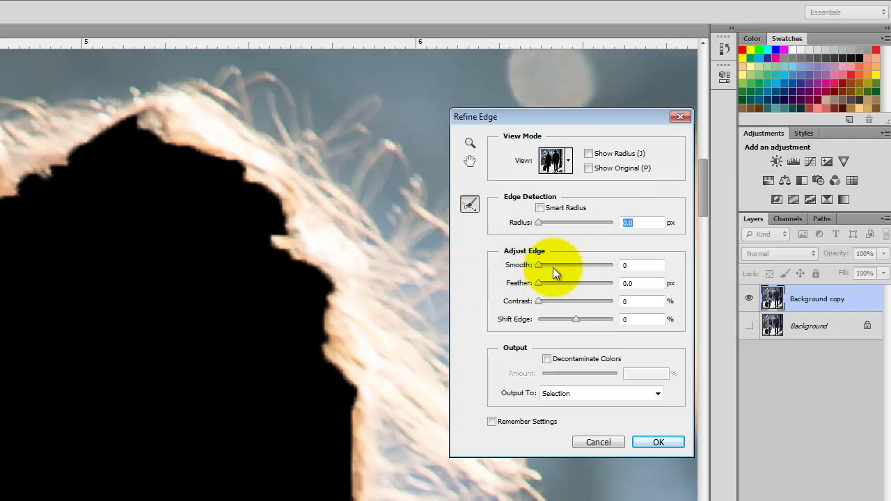
# Step: Set the edge refinement to Smooth 3, Feather 0.3 px and Radius 1 px
pyautogui.click(639, 264)
pyautogui.write('3')
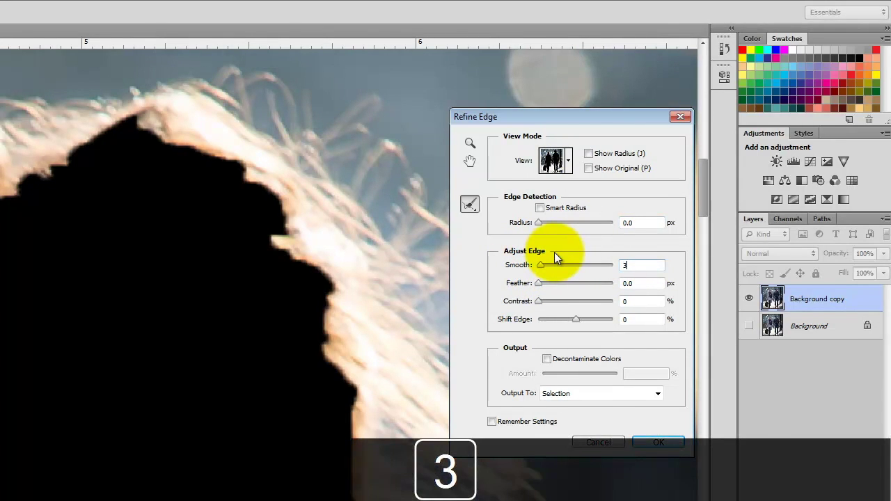
pyautogui.click(637, 283)
pyautogui.write('0.3')
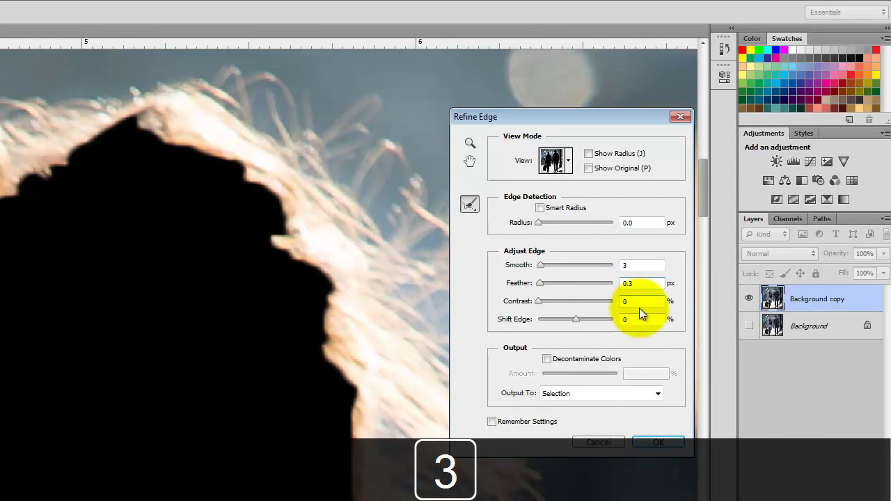
pyautogui.press('Tab')
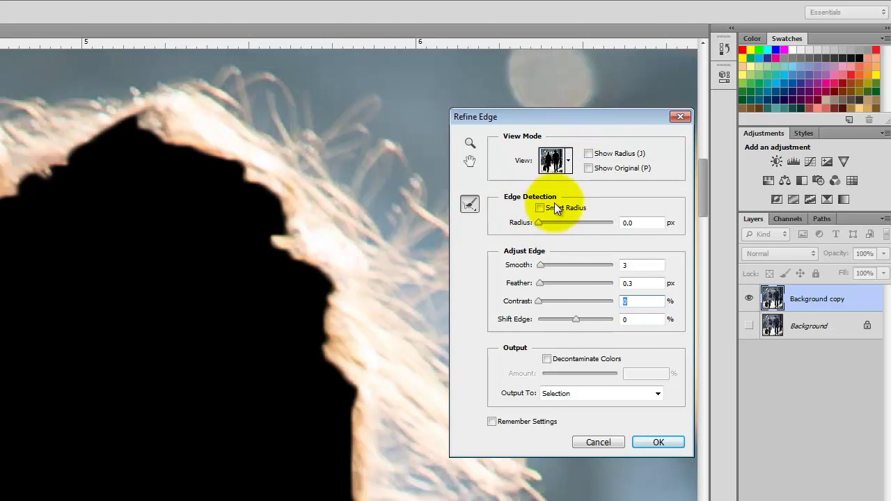
pyautogui.moveTo(642, 224); pyautogui.dragTo(603, 216)
pyautogui.write('1')
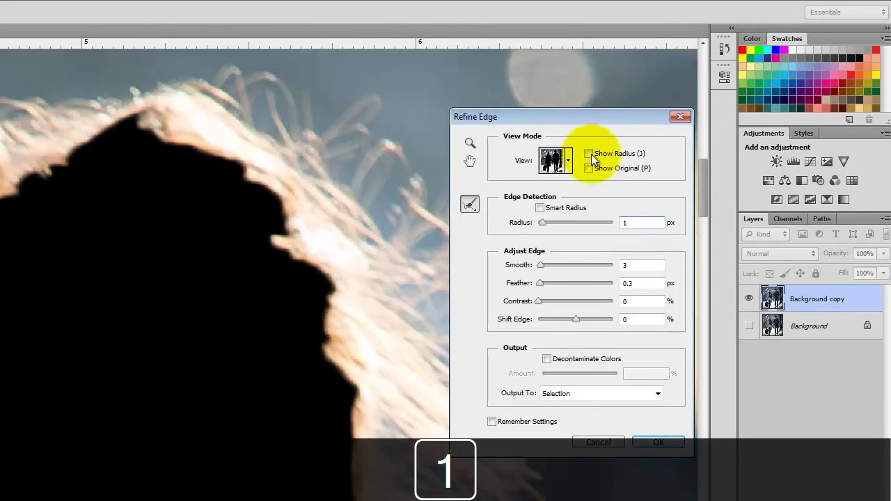
pyautogui.press('Tab')
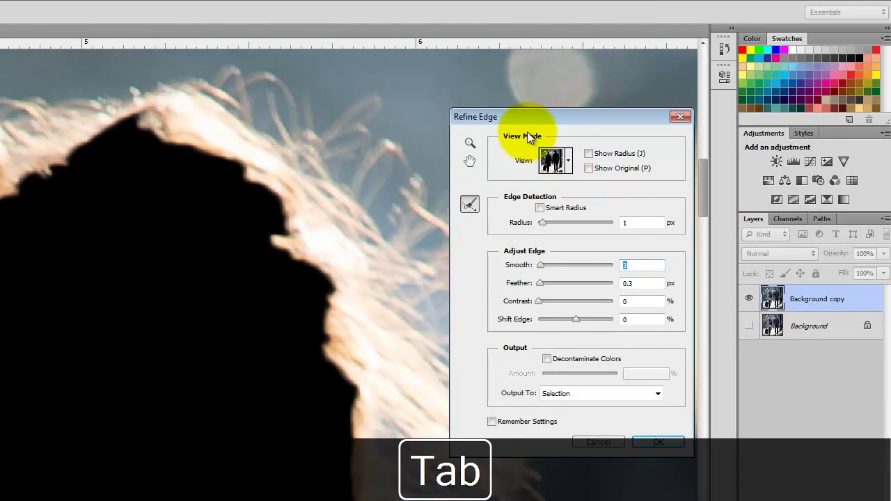
# Step: Preview the mask around the woman's hair in Black & White and set the view mode to Overlay
pyautogui.click(568, 166)
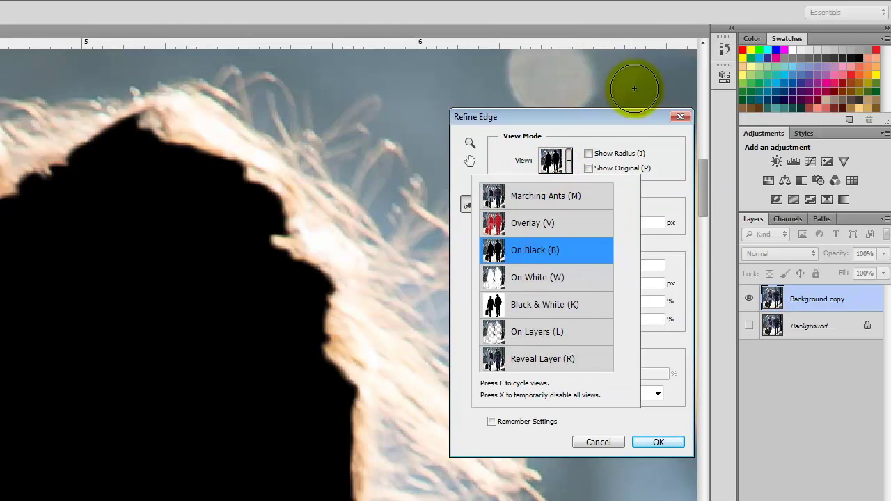
pyautogui.moveTo(608, 115); pyautogui.dragTo(699, 87)
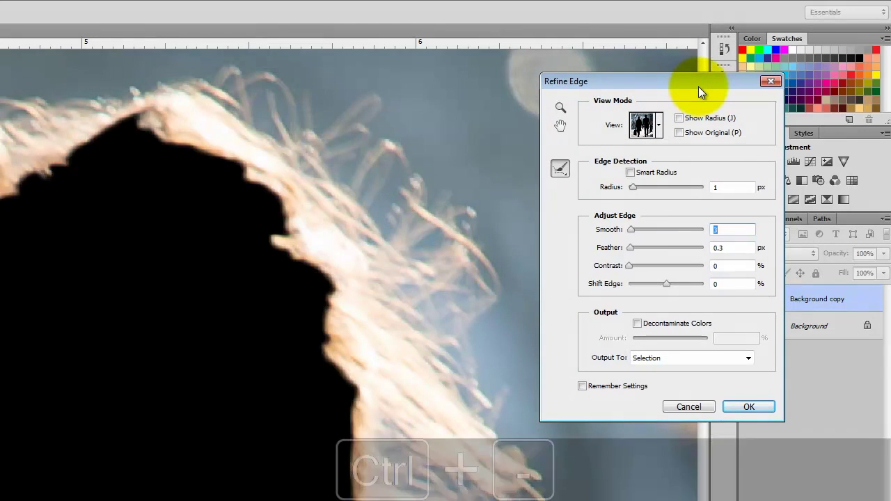
pyautogui.hotkey('ctrl', '-')
pyautogui.hotkey('ctrl', '-')
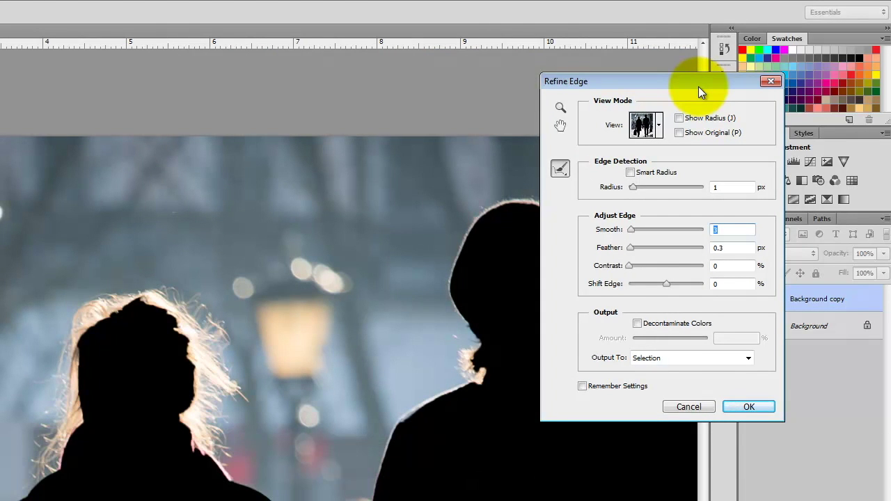
pyautogui.hotkey('ctrl', '=')
pyautogui.hotkey('ctrl', '=')
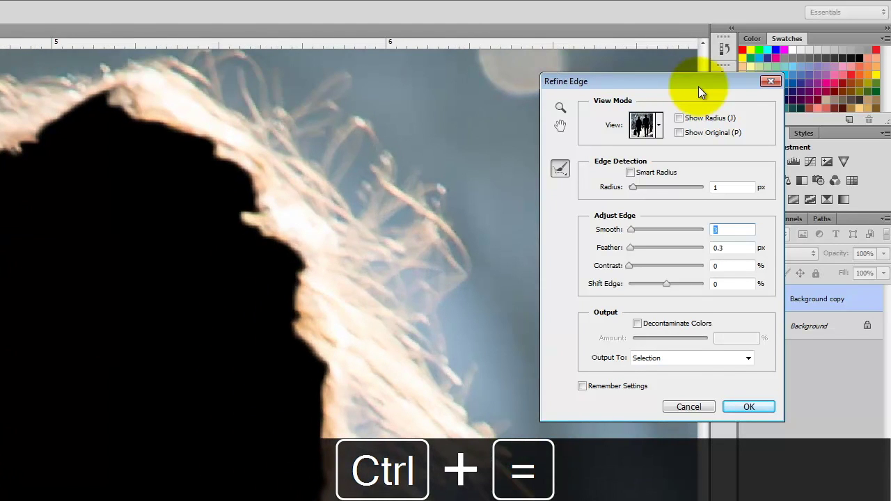
pyautogui.click(659, 126)
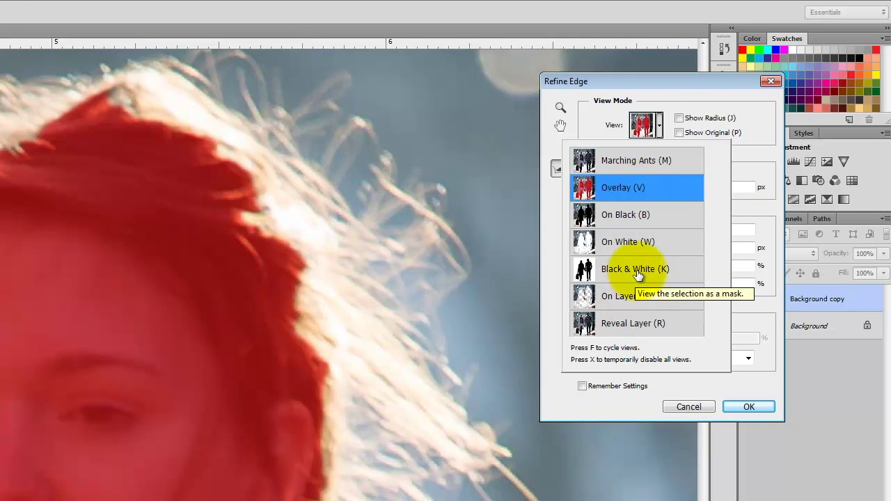
pyautogui.click(638, 271)
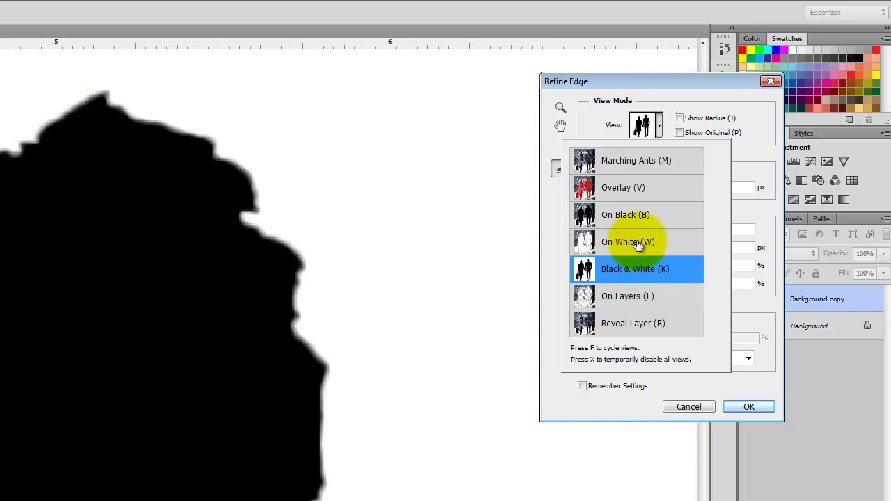
pyautogui.click(622, 187)
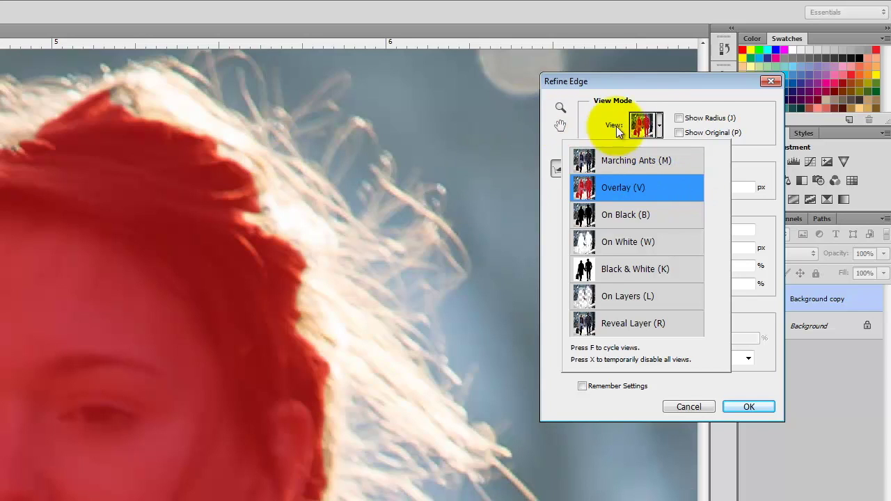
pyautogui.click(659, 129)
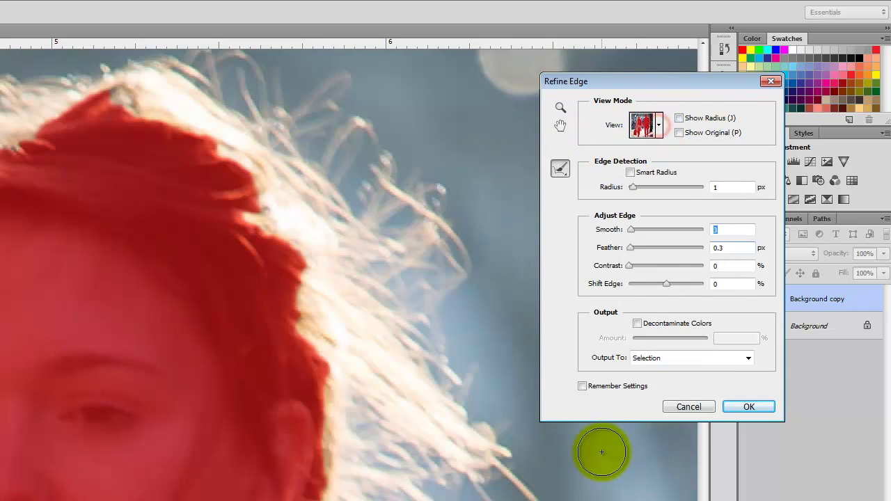
# Step: Brush the Refine Radius tool over the woman's backlit hair strands beside and above her head
pyautogui.moveTo(350, 237)
pyautogui.mouseDown()
pyautogui.moveTo(278, 223)
pyautogui.moveTo(328, 243)
pyautogui.moveTo(299, 224)
pyautogui.moveTo(325, 198)
pyautogui.mouseUp()
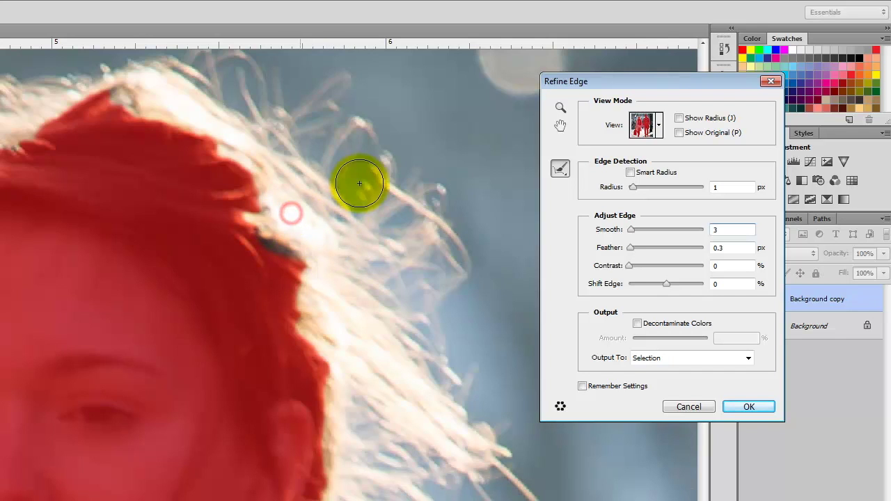
pyautogui.moveTo(314, 218)
pyautogui.mouseDown()
pyautogui.moveTo(499, 290)
pyautogui.moveTo(433, 350)
pyautogui.moveTo(387, 346)
pyautogui.moveTo(417, 389)
pyautogui.moveTo(496, 433)
pyautogui.mouseUp()
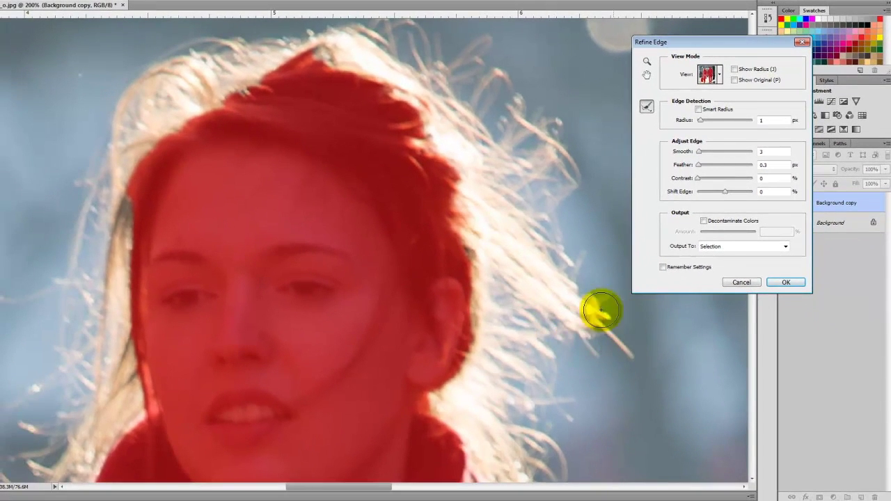
pyautogui.moveTo(601, 309)
pyautogui.mouseDown()
pyautogui.moveTo(556, 300)
pyautogui.moveTo(532, 346)
pyautogui.moveTo(545, 376)
pyautogui.moveTo(532, 397)
pyautogui.moveTo(464, 367)
pyautogui.moveTo(451, 375)
pyautogui.moveTo(437, 420)
pyautogui.moveTo(508, 451)
pyautogui.mouseUp()
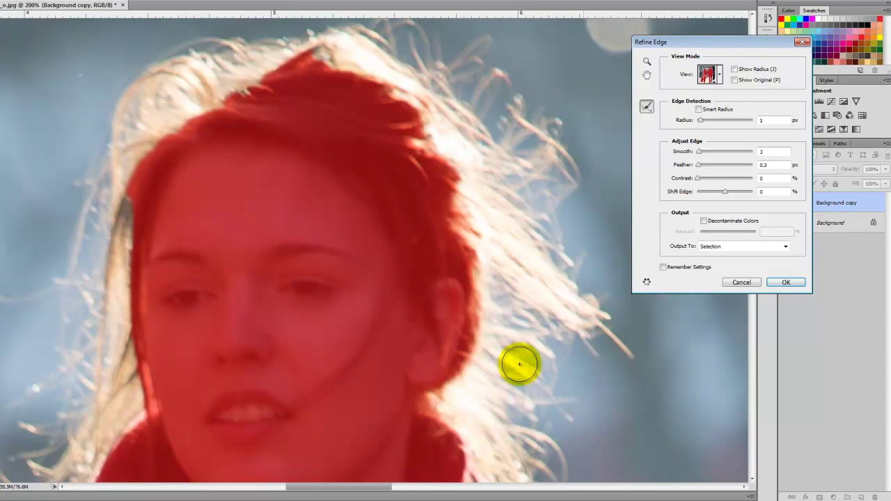
pyautogui.moveTo(582, 302); pyautogui.dragTo(636, 366)
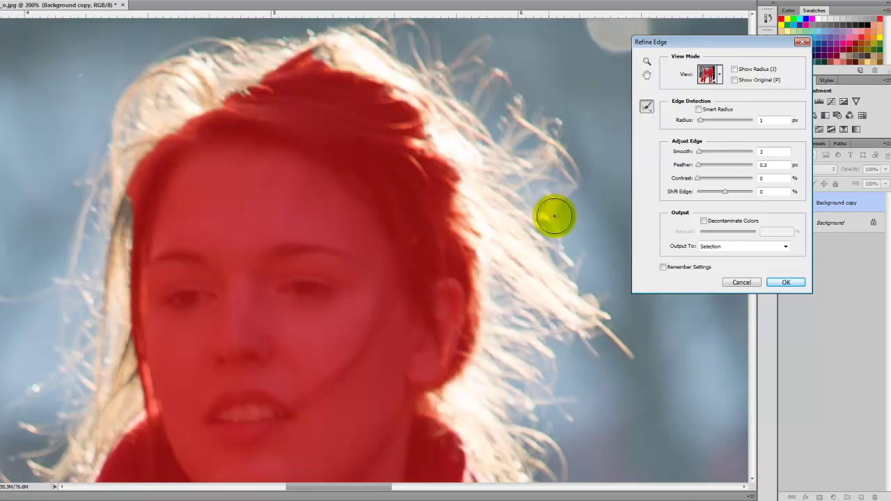
pyautogui.moveTo(410, 99)
pyautogui.mouseDown()
pyautogui.moveTo(400, 77)
pyautogui.moveTo(307, 56)
pyautogui.mouseUp()
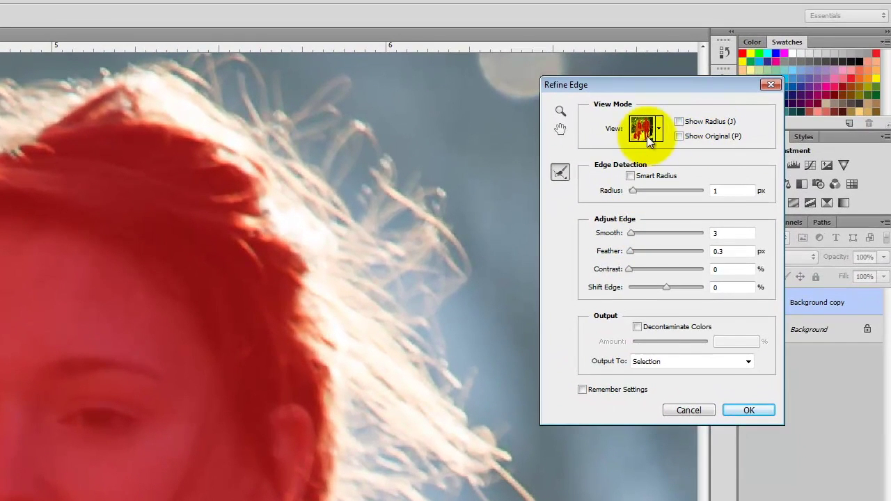
# Step: Check the refined hair edge in Black & White view, return to Overlay and apply the edge refinement
pyautogui.click(710, 83)
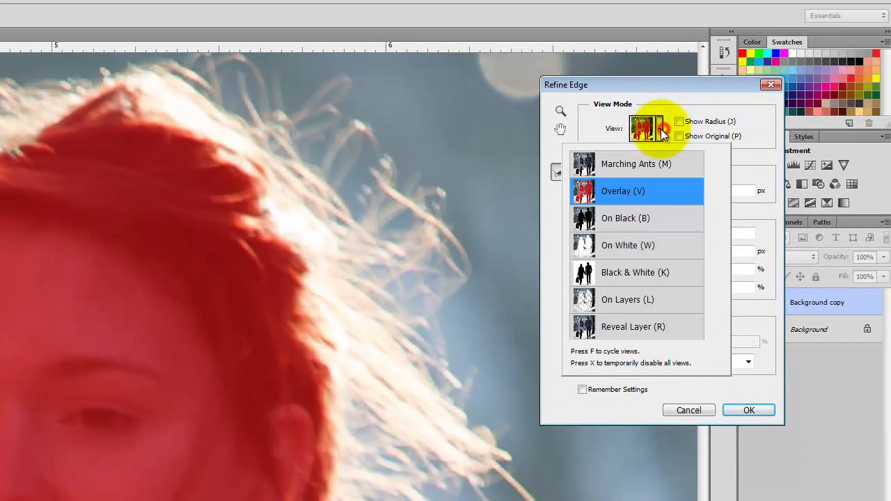
pyautogui.click(622, 272)
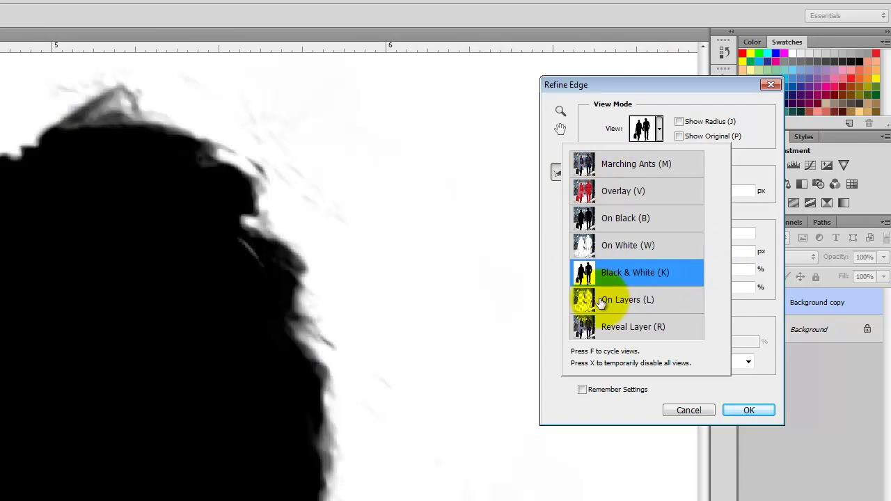
pyautogui.click(659, 131)
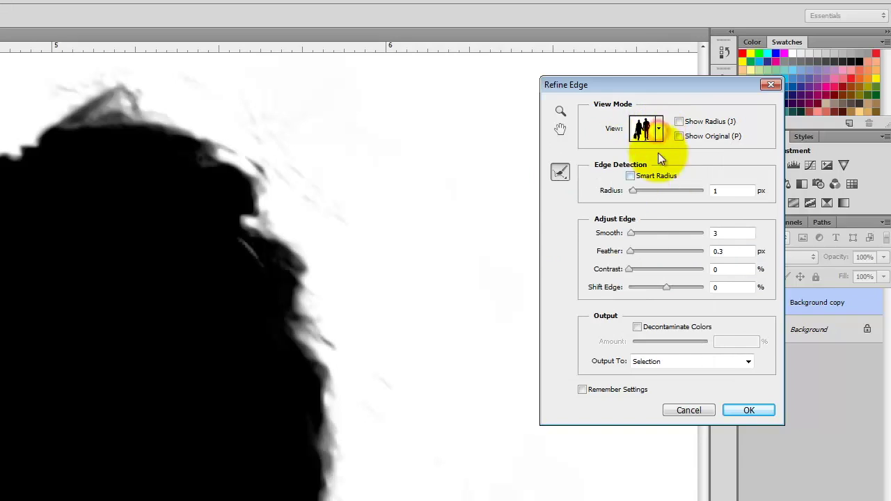
pyautogui.click(659, 129)
pyautogui.click(650, 192)
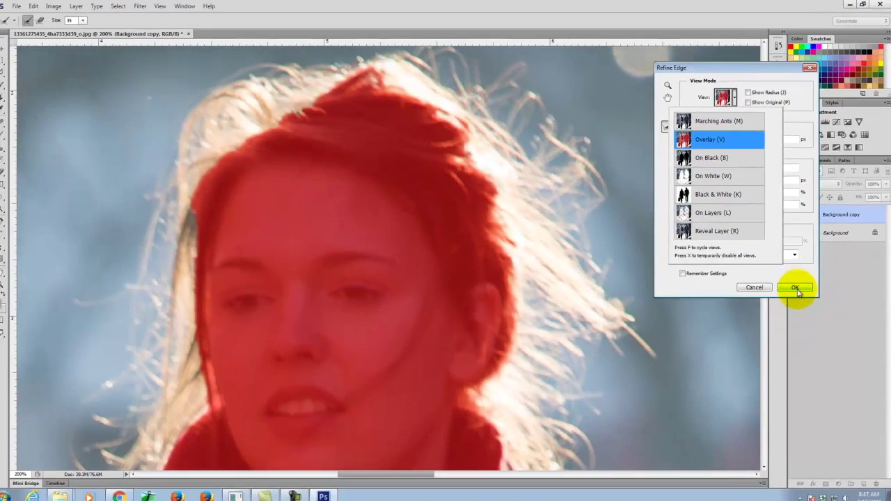
pyautogui.click(748, 410)
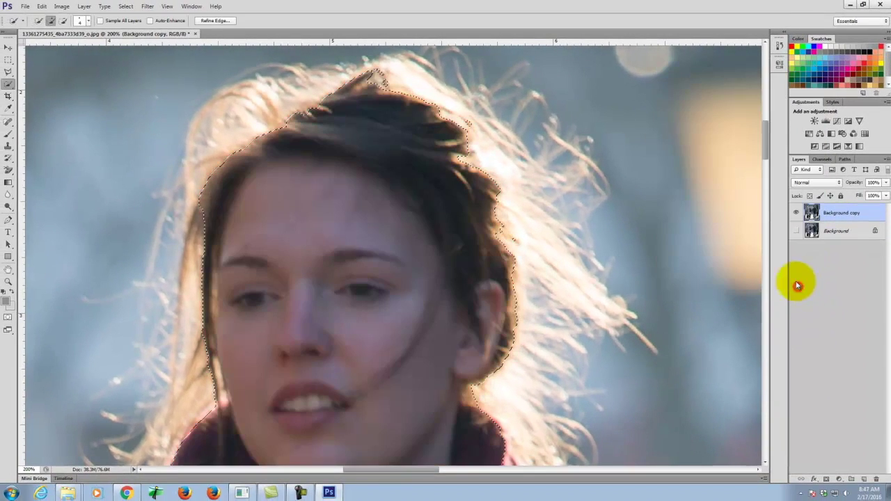
# Step: Subtract the woman's backlit hair above her head and along both sides of her face from the background selection
pyautogui.scroll(2, 466, 133)
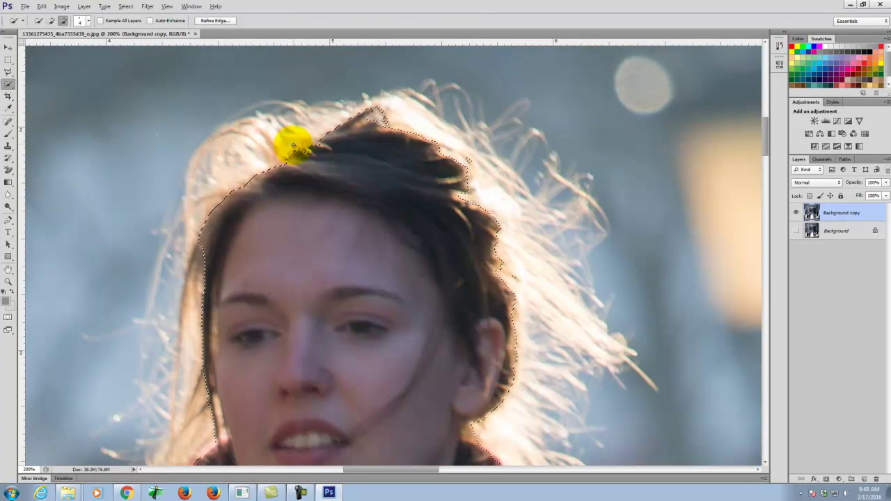
pyautogui.moveTo(279, 139)
pyautogui.mouseDown()
pyautogui.moveTo(239, 152)
pyautogui.moveTo(229, 167)
pyautogui.moveTo(239, 148)
pyautogui.moveTo(214, 179)
pyautogui.mouseUp()
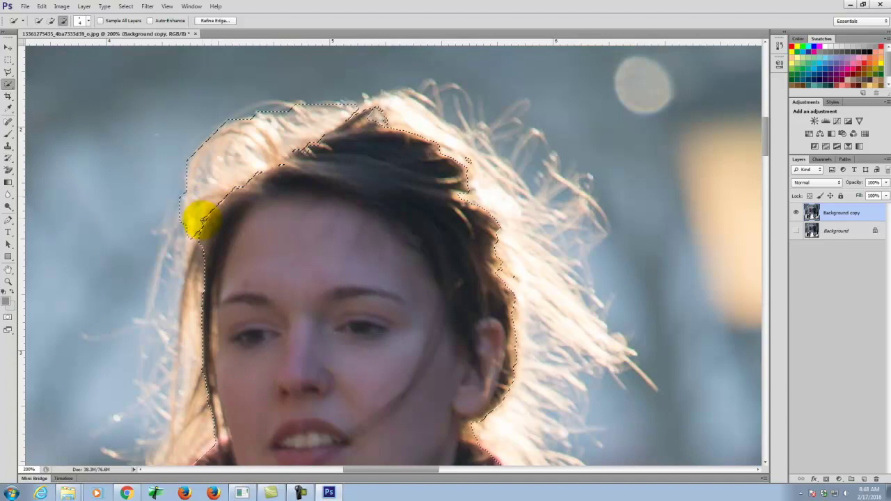
pyautogui.moveTo(403, 111)
pyautogui.mouseDown()
pyautogui.moveTo(351, 114)
pyautogui.moveTo(393, 100)
pyautogui.moveTo(484, 170)
pyautogui.moveTo(584, 314)
pyautogui.moveTo(591, 343)
pyautogui.moveTo(520, 311)
pyautogui.moveTo(535, 357)
pyautogui.moveTo(529, 416)
pyautogui.moveTo(522, 429)
pyautogui.moveTo(490, 441)
pyautogui.mouseUp()
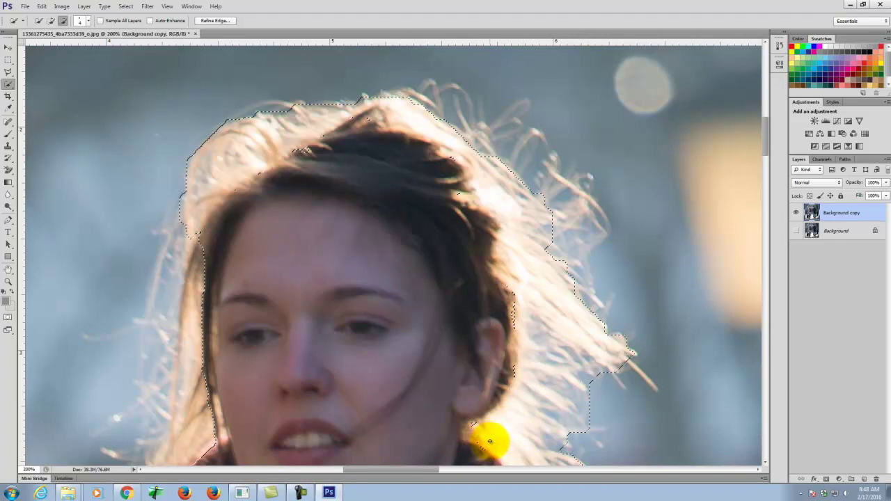
pyautogui.scroll(-5, 532, 225)
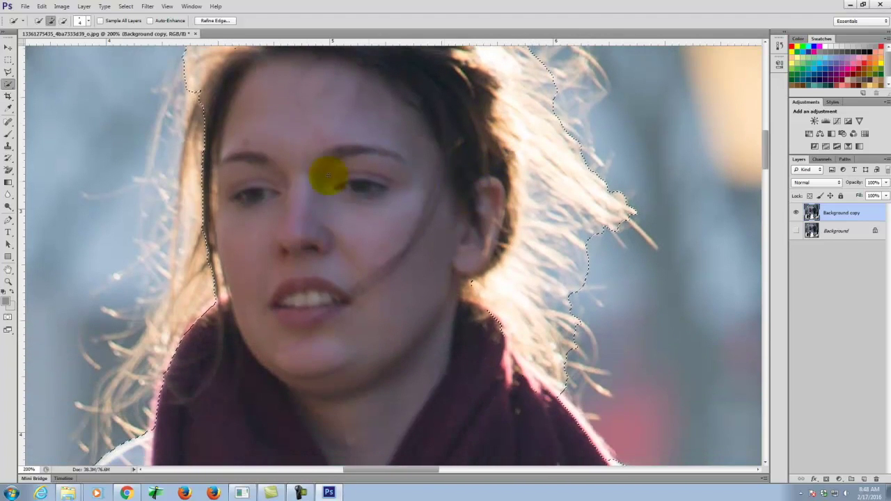
pyautogui.click(201, 99)
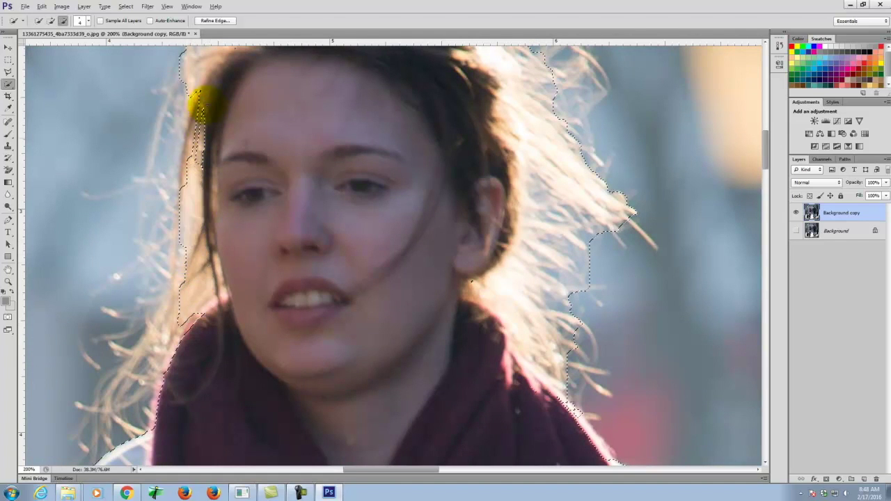
pyautogui.moveTo(182, 132)
pyautogui.mouseDown()
pyautogui.moveTo(163, 326)
pyautogui.moveTo(156, 350)
pyautogui.moveTo(109, 390)
pyautogui.moveTo(226, 280)
pyautogui.mouseUp()
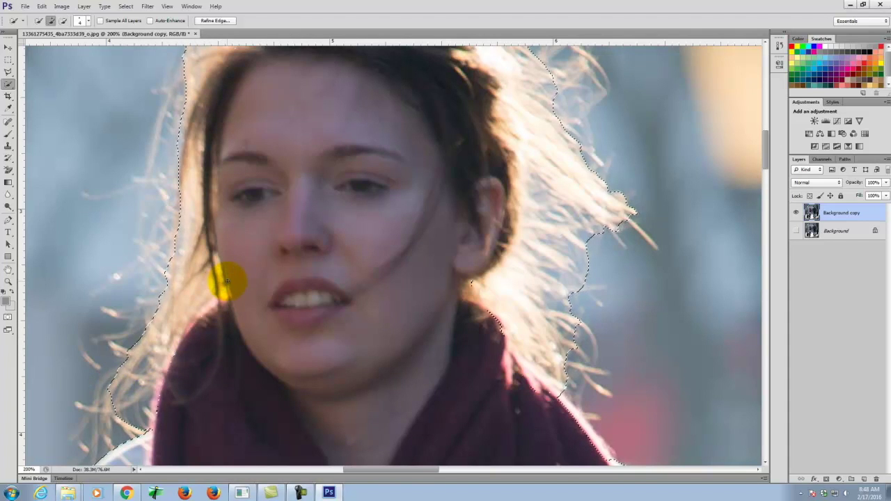
# Step: Subtract the man's backlit hair on both sides of his neck from the background selection
pyautogui.press('space')
pyautogui.moveTo(632, 272); pyautogui.dragTo(304, 370)
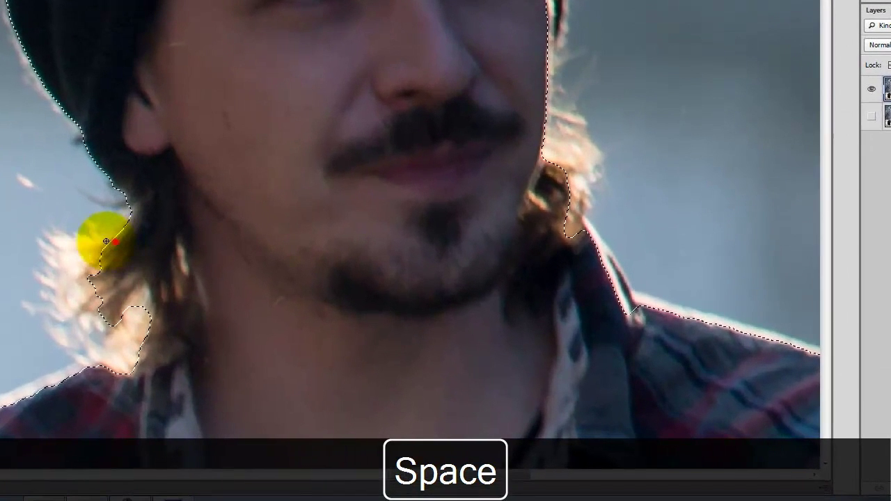
pyautogui.moveTo(136, 300)
pyautogui.mouseDown()
pyautogui.moveTo(134, 259)
pyautogui.moveTo(63, 247)
pyautogui.moveTo(66, 295)
pyautogui.moveTo(130, 302)
pyautogui.moveTo(114, 358)
pyautogui.moveTo(149, 296)
pyautogui.moveTo(85, 262)
pyautogui.moveTo(487, 204)
pyautogui.moveTo(571, 143)
pyautogui.moveTo(553, 124)
pyautogui.moveTo(557, 199)
pyautogui.moveTo(547, 143)
pyautogui.moveTo(569, 149)
pyautogui.mouseUp()
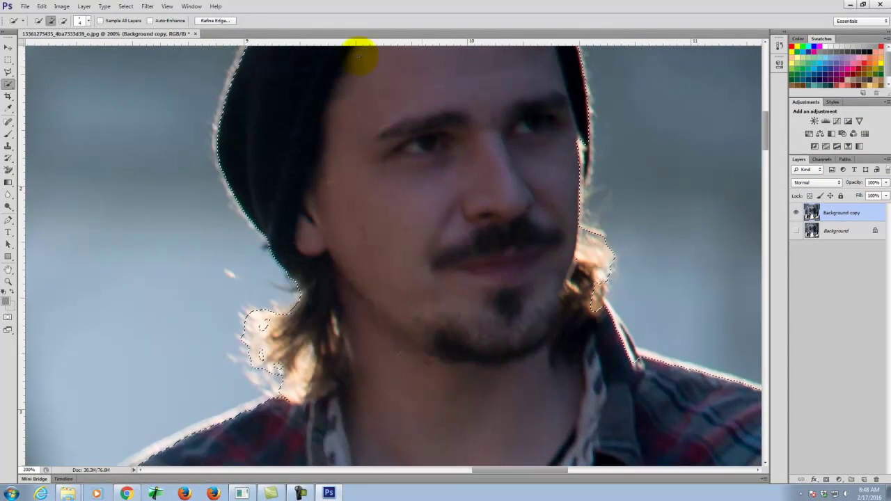
pyautogui.press('space')
pyautogui.moveTo(123, 96); pyautogui.dragTo(835, 147)
pyautogui.moveTo(335, 280); pyautogui.dragTo(523, 151)
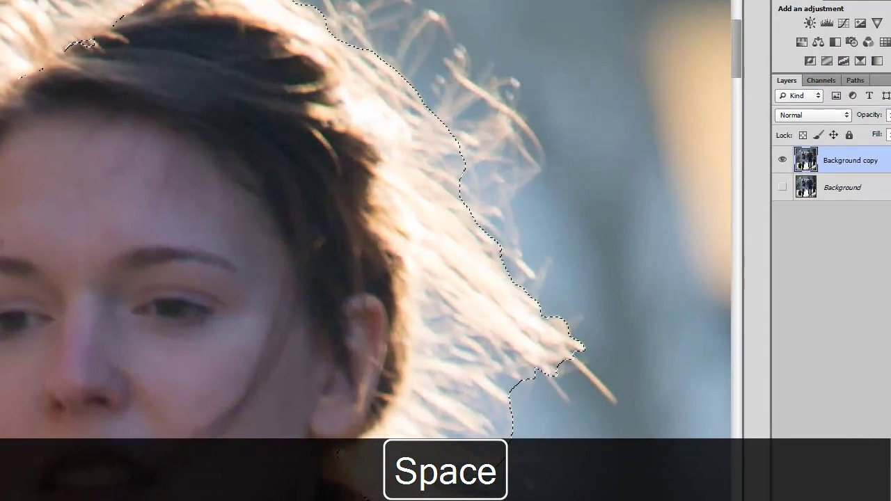
# Step: Start refining the selection edge with a radius of 1 px, smoothing of 3 and a feather of 0.3 px
pyautogui.hotkey('ctrl', 'alt', 'r')
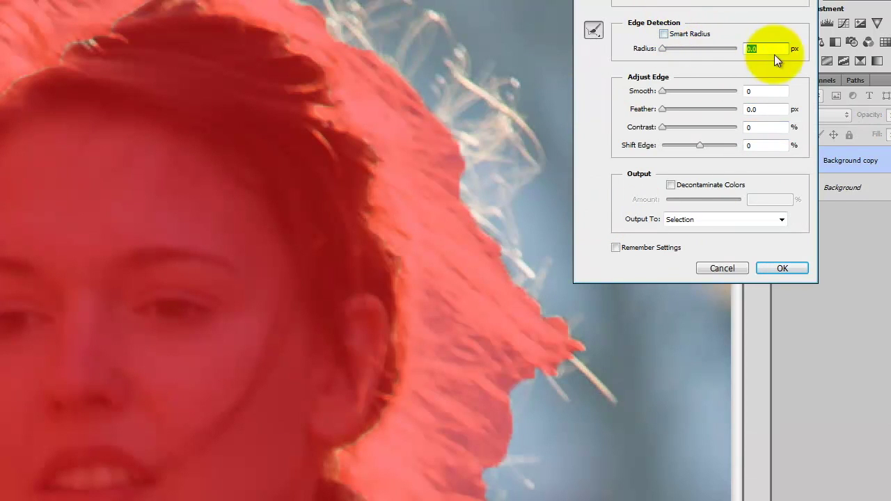
pyautogui.write('1')
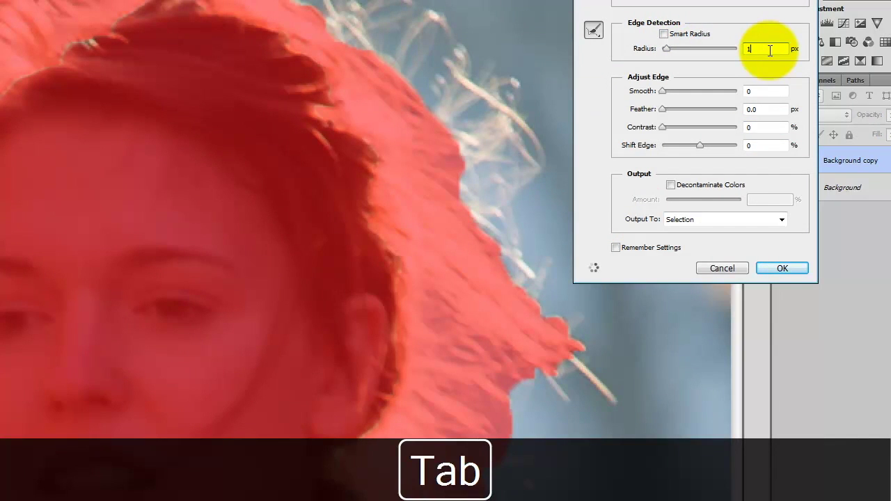
pyautogui.write('3')
pyautogui.press('Tab')
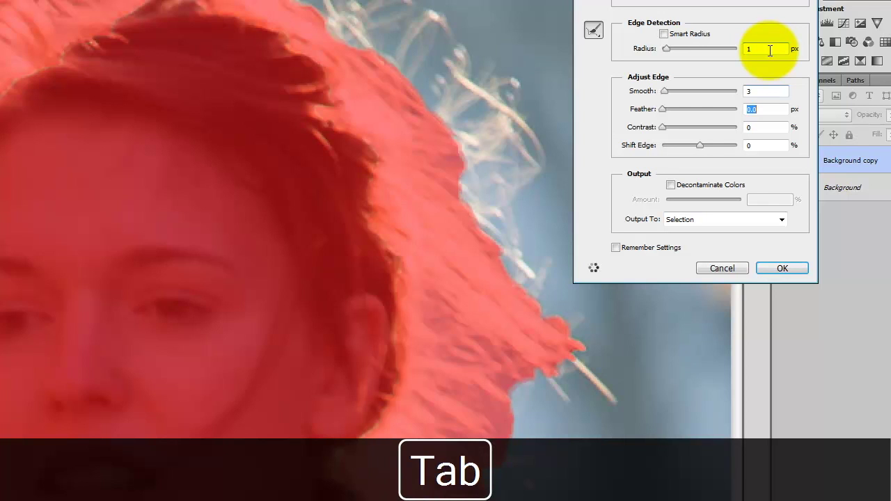
pyautogui.press('Delete')
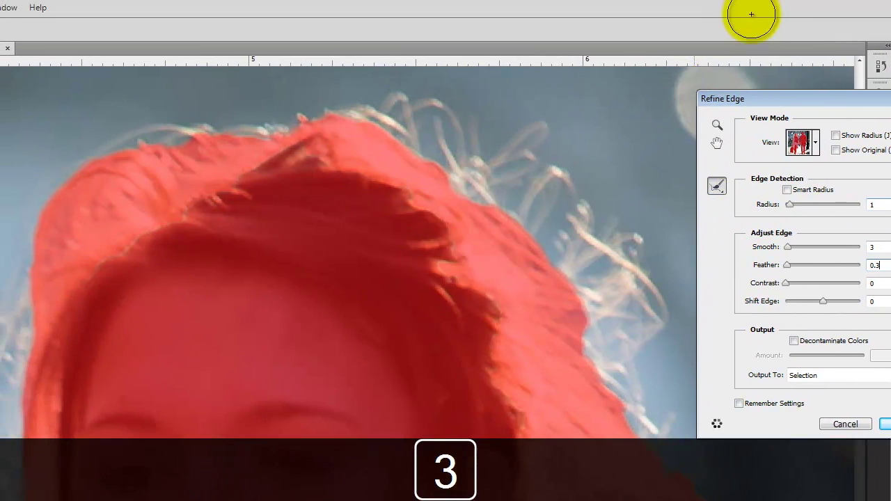
# Step: Brush the Refine Radius tool over the woman's flyaway hair across the top of her head and down the side nearer the man
pyautogui.moveTo(489, 204)
pyautogui.mouseDown()
pyautogui.moveTo(472, 140)
pyautogui.moveTo(517, 151)
pyautogui.moveTo(382, 137)
pyautogui.moveTo(336, 102)
pyautogui.moveTo(197, 140)
pyautogui.moveTo(174, 122)
pyautogui.moveTo(147, 144)
pyautogui.moveTo(60, 177)
pyautogui.moveTo(121, 186)
pyautogui.mouseUp()
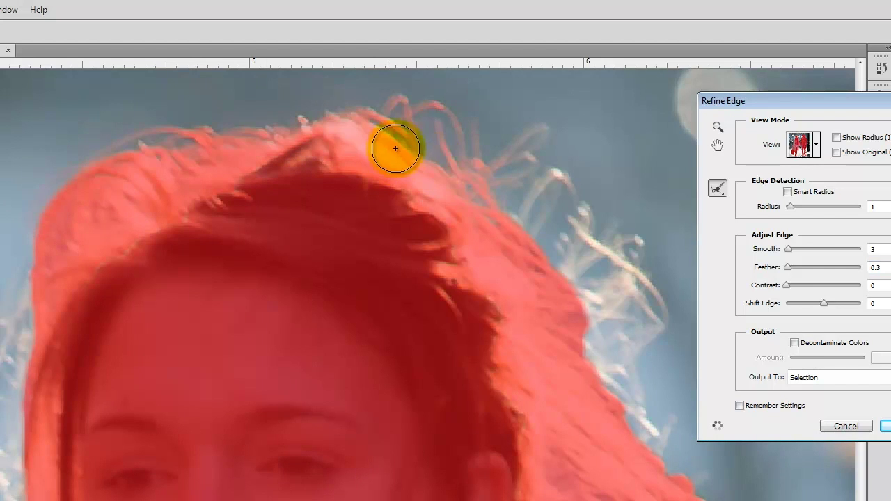
pyautogui.moveTo(469, 183)
pyautogui.mouseDown()
pyautogui.moveTo(528, 148)
pyautogui.moveTo(454, 234)
pyautogui.moveTo(579, 155)
pyautogui.moveTo(483, 244)
pyautogui.moveTo(549, 262)
pyautogui.moveTo(660, 228)
pyautogui.moveTo(532, 298)
pyautogui.moveTo(674, 291)
pyautogui.moveTo(536, 355)
pyautogui.moveTo(589, 366)
pyautogui.moveTo(578, 341)
pyautogui.mouseUp()
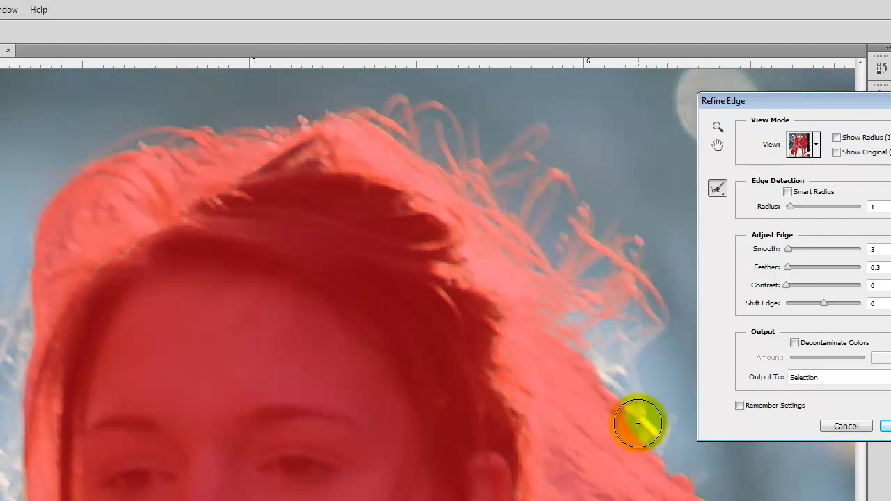
pyautogui.press('space')
pyautogui.moveTo(634, 413); pyautogui.dragTo(473, 279)
pyautogui.moveTo(413, 178)
pyautogui.mouseDown()
pyautogui.moveTo(444, 170)
pyautogui.moveTo(557, 215)
pyautogui.moveTo(497, 205)
pyautogui.moveTo(422, 217)
pyautogui.moveTo(383, 197)
pyautogui.moveTo(463, 263)
pyautogui.moveTo(499, 310)
pyautogui.moveTo(483, 325)
pyautogui.moveTo(562, 439)
pyautogui.mouseUp()
# Step: Refine the radius around the woman's loose hair tips beside her neck and scarf, on the side nearer the man
pyautogui.press('space')
pyautogui.moveTo(498, 431); pyautogui.dragTo(503, 296)
pyautogui.moveTo(561, 243)
pyautogui.mouseDown()
pyautogui.moveTo(581, 251)
pyautogui.moveTo(534, 188)
pyautogui.moveTo(562, 151)
pyautogui.moveTo(511, 150)
pyautogui.moveTo(472, 129)
pyautogui.moveTo(477, 184)
pyautogui.moveTo(462, 128)
pyautogui.moveTo(496, 58)
pyautogui.moveTo(488, 236)
pyautogui.moveTo(510, 168)
pyautogui.moveTo(530, 253)
pyautogui.moveTo(526, 276)
pyautogui.moveTo(546, 286)
pyautogui.moveTo(568, 368)
pyautogui.moveTo(510, 351)
pyautogui.moveTo(593, 414)
pyautogui.moveTo(532, 399)
pyautogui.moveTo(561, 433)
pyautogui.moveTo(570, 404)
pyautogui.mouseUp()
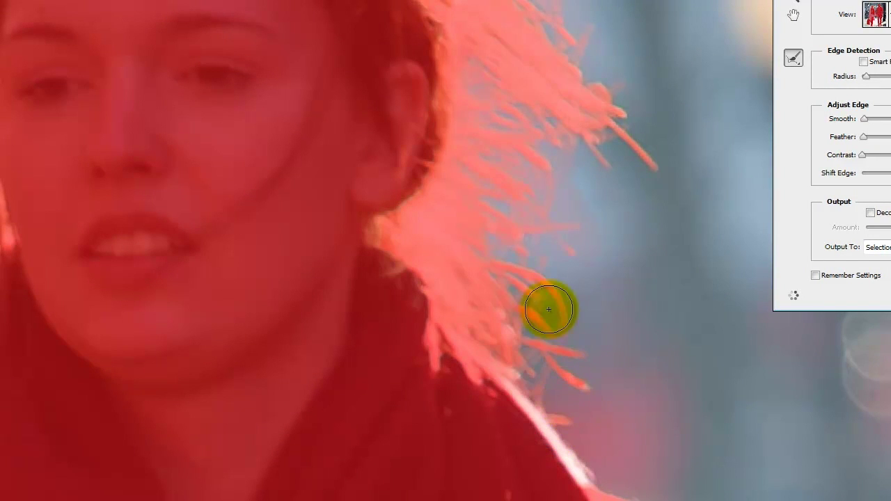
pyautogui.press('space')
pyautogui.moveTo(487, 93); pyautogui.dragTo(493, 235)
pyautogui.moveTo(539, 258)
pyautogui.mouseDown()
pyautogui.moveTo(587, 351)
pyautogui.moveTo(566, 235)
pyautogui.moveTo(582, 221)
pyautogui.moveTo(606, 265)
pyautogui.mouseUp()
# Step: Brush the Refine Radius tool over the woman's hair strands on the side away from the man, down to her shoulder
pyautogui.press('space')
pyautogui.moveTo(537, 266)
pyautogui.mouseDown()
pyautogui.moveTo(673, 334)
pyautogui.moveTo(697, 312)
pyautogui.mouseUp()
pyautogui.moveTo(117, 399)
pyautogui.mouseDown()
pyautogui.moveTo(161, 354)
pyautogui.moveTo(146, 223)
pyautogui.mouseUp()
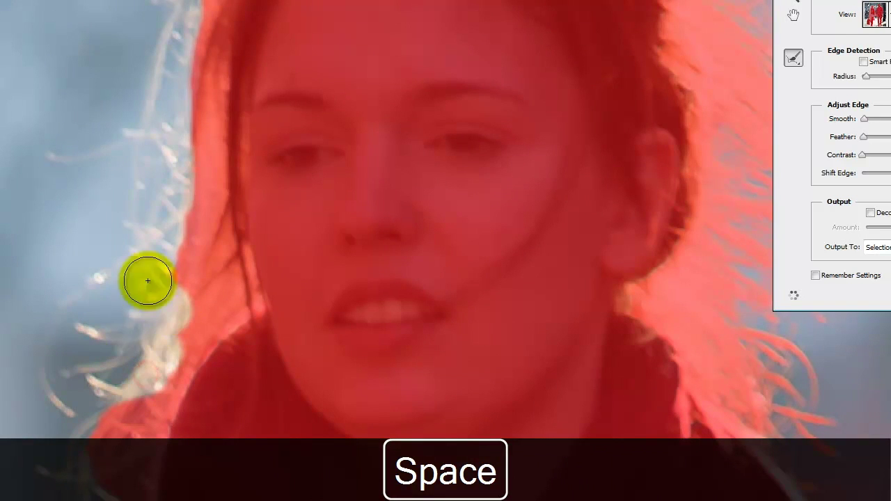
pyautogui.moveTo(168, 153)
pyautogui.mouseDown()
pyautogui.moveTo(185, 48)
pyautogui.moveTo(191, 66)
pyautogui.moveTo(149, 60)
pyautogui.moveTo(39, 149)
pyautogui.mouseUp()
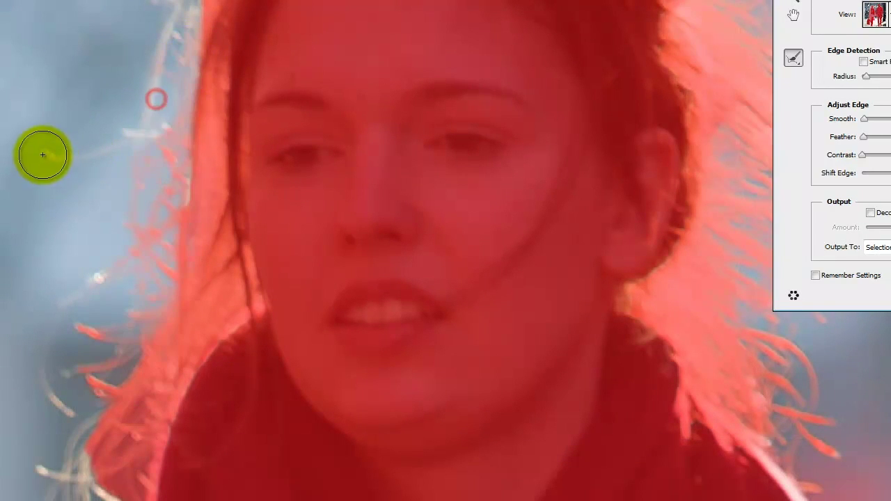
pyautogui.moveTo(189, 59)
pyautogui.mouseDown()
pyautogui.moveTo(189, 212)
pyautogui.moveTo(155, 259)
pyautogui.moveTo(170, 245)
pyautogui.mouseUp()
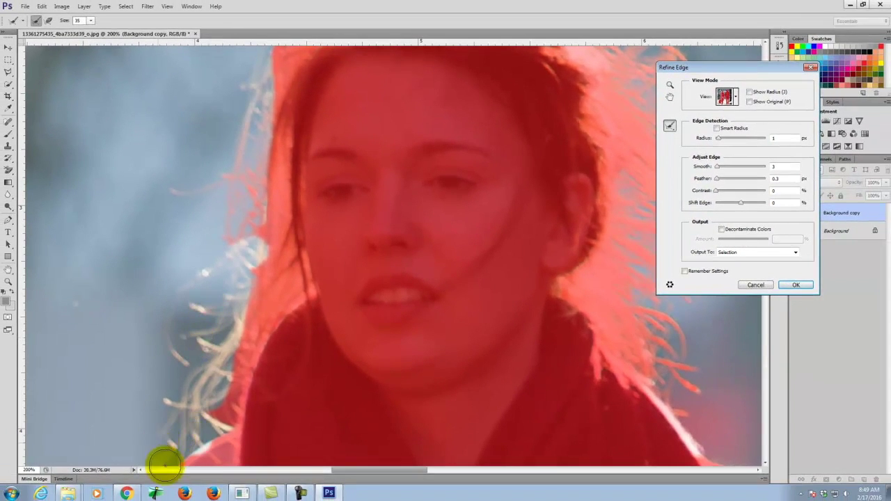
pyautogui.moveTo(200, 410)
pyautogui.mouseDown()
pyautogui.moveTo(223, 418)
pyautogui.moveTo(234, 352)
pyautogui.moveTo(226, 401)
pyautogui.moveTo(270, 299)
pyautogui.moveTo(269, 209)
pyautogui.moveTo(233, 322)
pyautogui.moveTo(292, 229)
pyautogui.moveTo(285, 225)
pyautogui.moveTo(293, 334)
pyautogui.moveTo(277, 301)
pyautogui.mouseUp()
# Step: Examine the mask around the woman's hair in Black & White view and return to Overlay
pyautogui.press('space')
pyautogui.moveTo(281, 378)
pyautogui.mouseDown()
pyautogui.moveTo(295, 228)
pyautogui.moveTo(320, 159)
pyautogui.moveTo(300, 204)
pyautogui.moveTo(306, 154)
pyautogui.moveTo(373, 99)
pyautogui.moveTo(393, 104)
pyautogui.moveTo(350, 124)
pyautogui.moveTo(399, 119)
pyautogui.moveTo(469, 91)
pyautogui.moveTo(418, 93)
pyautogui.moveTo(378, 112)
pyautogui.mouseUp()
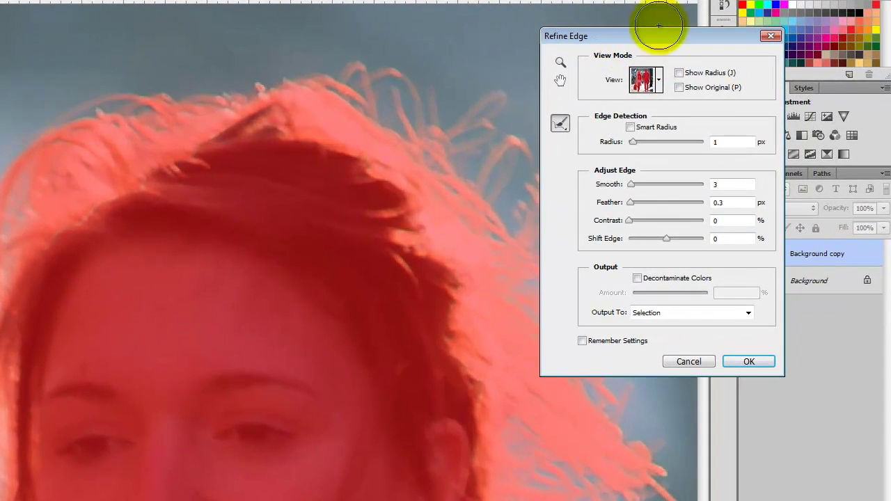
pyautogui.click(660, 82)
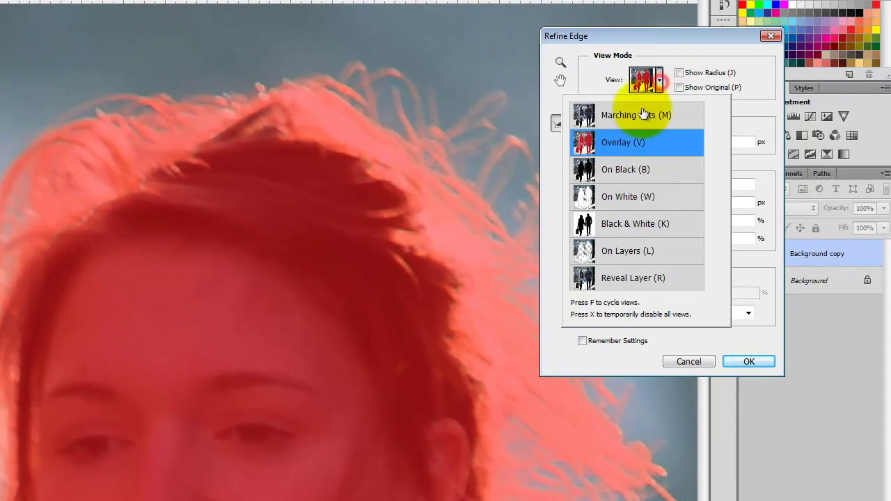
pyautogui.click(640, 229)
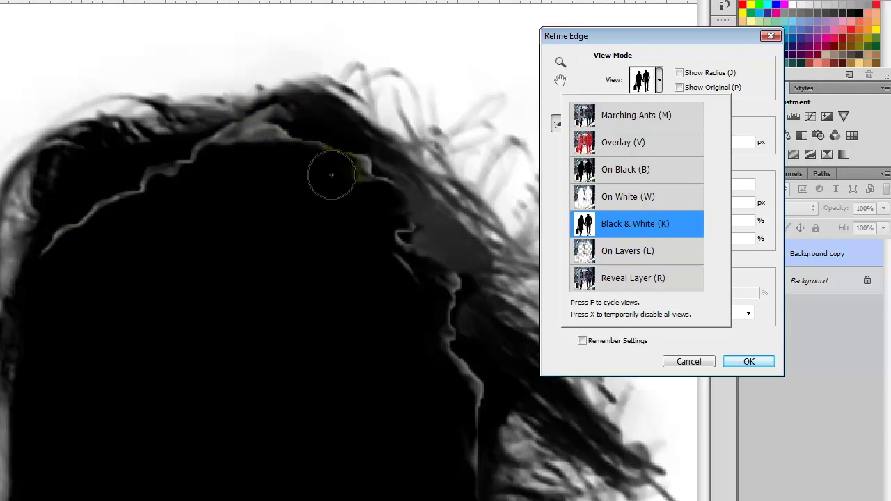
pyautogui.press('space')
pyautogui.moveTo(382, 209); pyautogui.dragTo(59, 38)
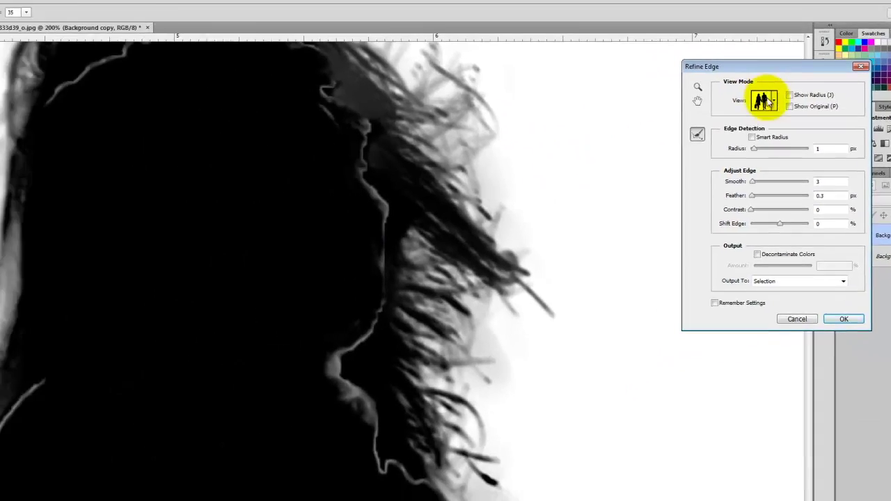
pyautogui.click(771, 101)
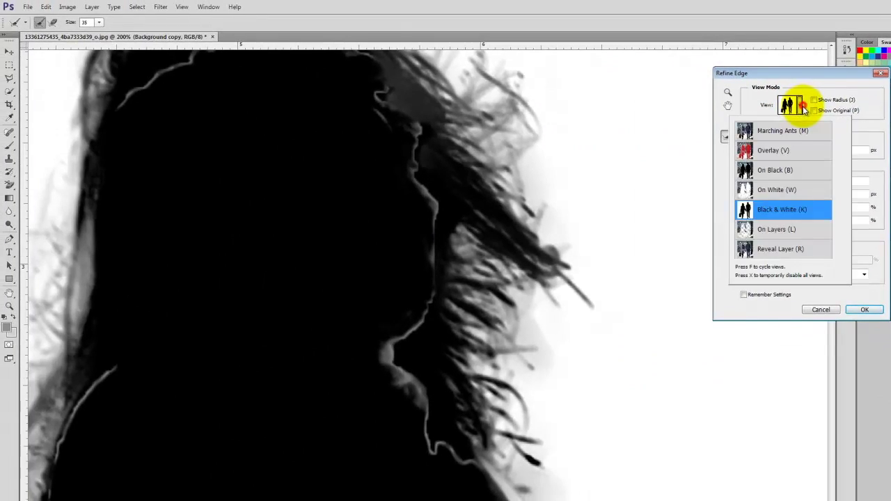
pyautogui.click(783, 151)
# Step: Brush the Refine Radius tool over the man's backlit hair below his ear
pyautogui.press('space')
pyautogui.moveTo(610, 131); pyautogui.dragTo(47, 218)
pyautogui.moveTo(571, 243); pyautogui.dragTo(238, 265)
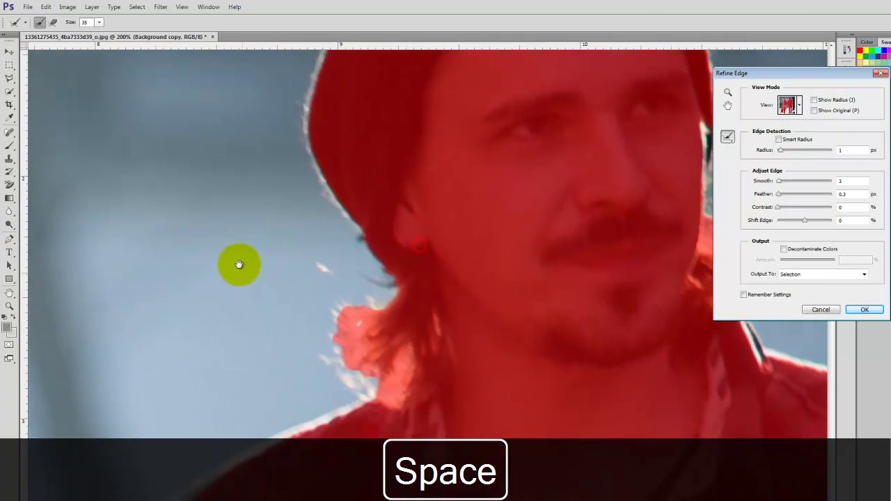
pyautogui.moveTo(378, 379)
pyautogui.mouseDown()
pyautogui.moveTo(330, 355)
pyautogui.moveTo(353, 316)
pyautogui.moveTo(351, 299)
pyautogui.moveTo(374, 362)
pyautogui.moveTo(351, 312)
pyautogui.moveTo(385, 265)
pyautogui.moveTo(344, 260)
pyautogui.moveTo(358, 278)
pyautogui.mouseUp()
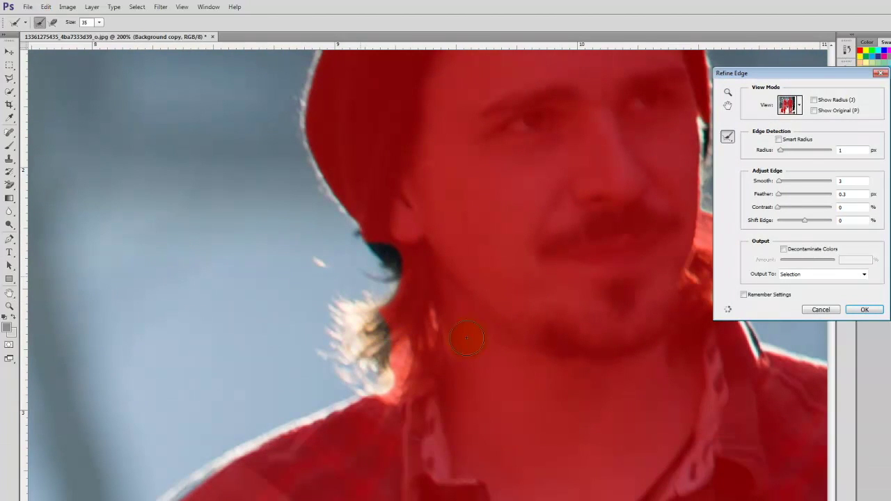
# Step: Refine the radius around the man's hair between his cheek and collar on the far side, and apply the edge refinement
pyautogui.press('space')
pyautogui.moveTo(471, 350); pyautogui.dragTo(257, 321)
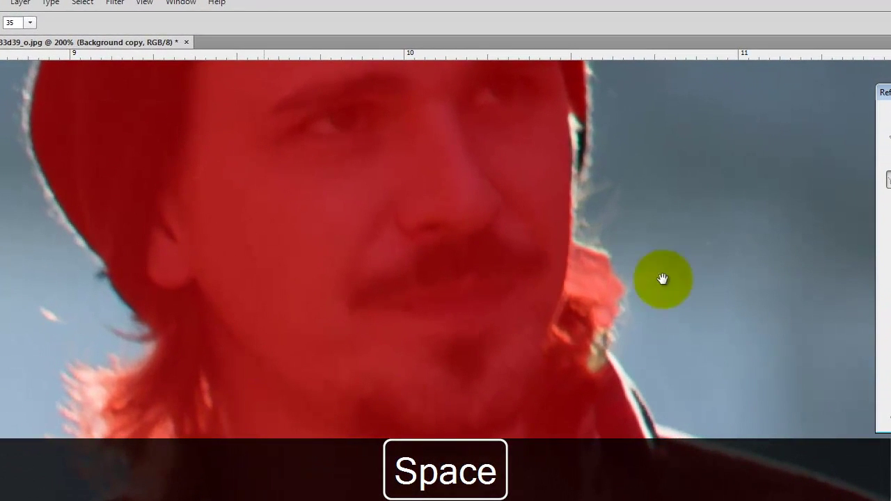
pyautogui.click(524, 272)
pyautogui.moveTo(604, 261); pyautogui.dragTo(597, 202)
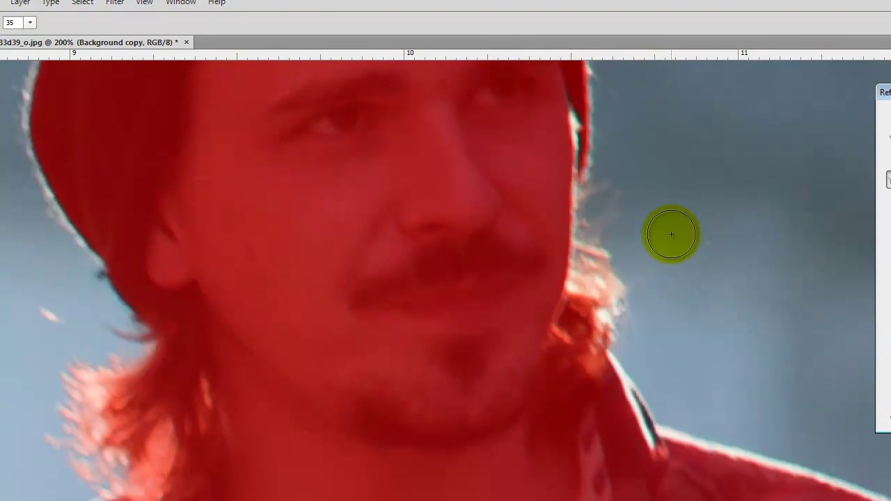
pyautogui.moveTo(623, 292); pyautogui.dragTo(615, 321)
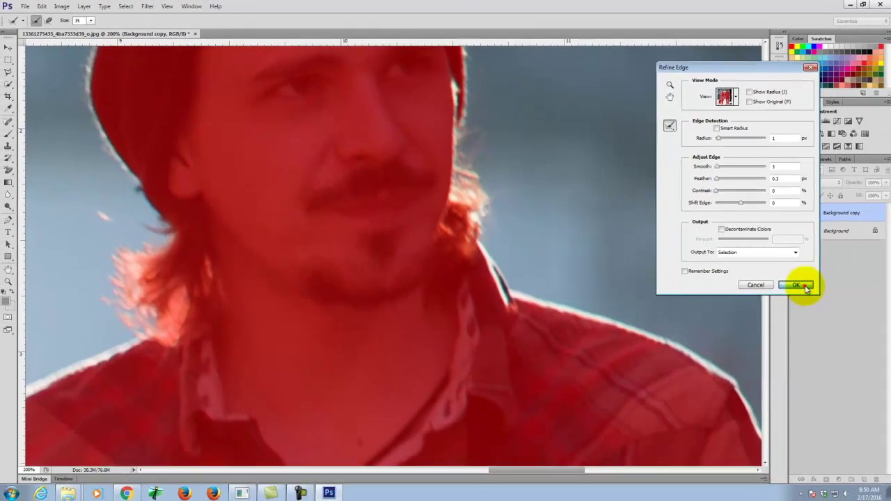
pyautogui.click(797, 284)
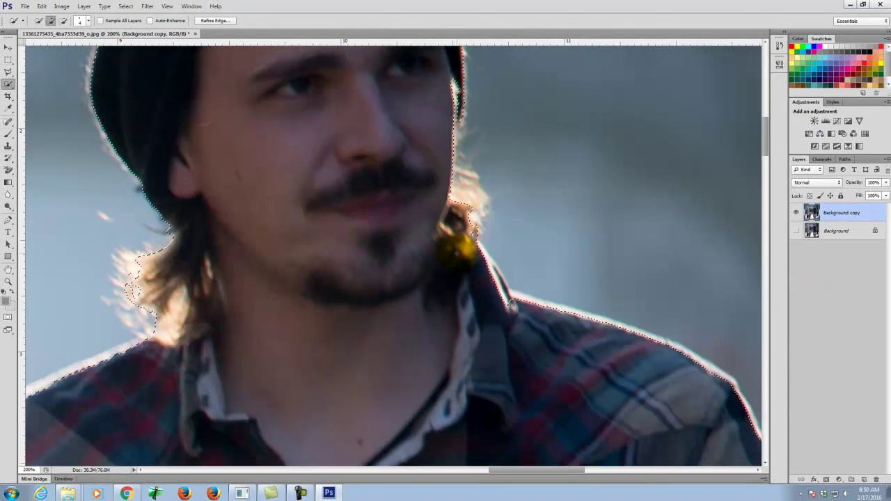
# Step: Invert the selection so the couple is selected and add it as a layer mask on the Background copy layer
pyautogui.hotkey('ctrl', '0')
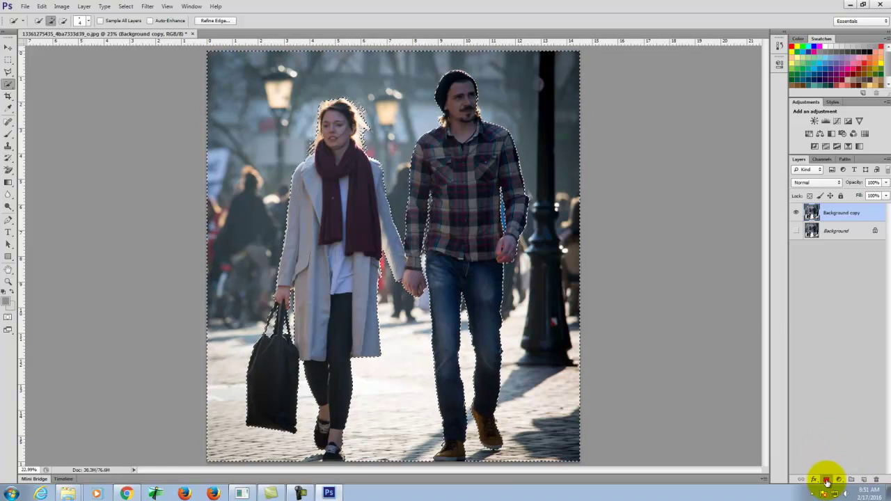
pyautogui.hotkey('ctrl', 'z')
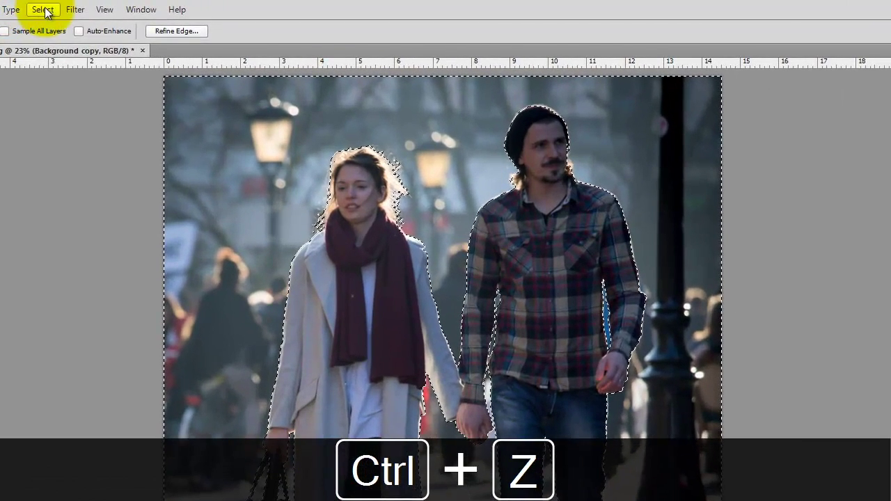
pyautogui.click(127, 8)
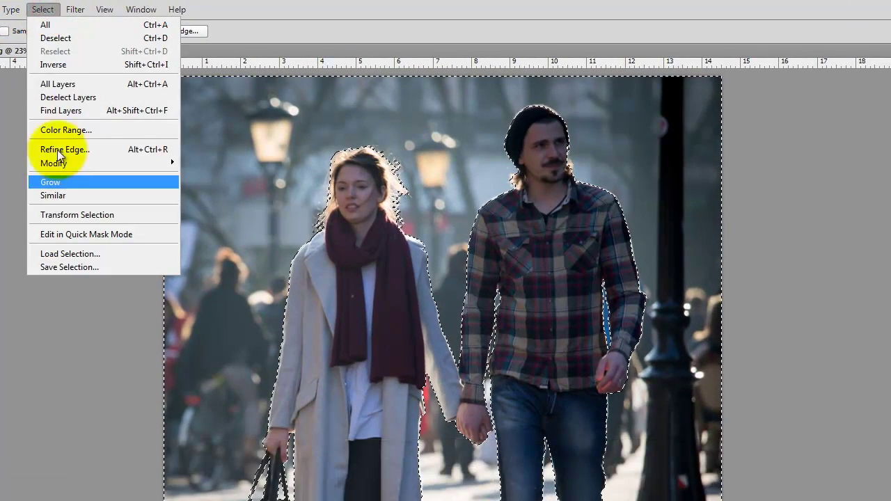
pyautogui.click(64, 63)
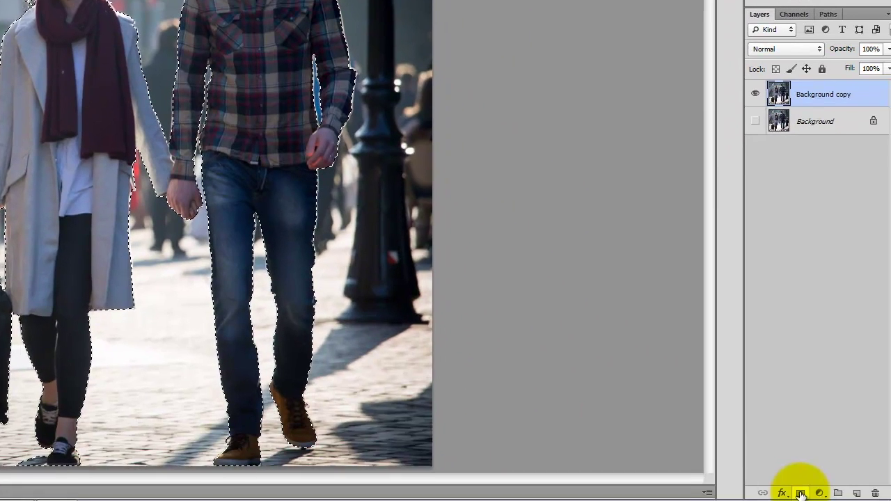
pyautogui.click(794, 490)
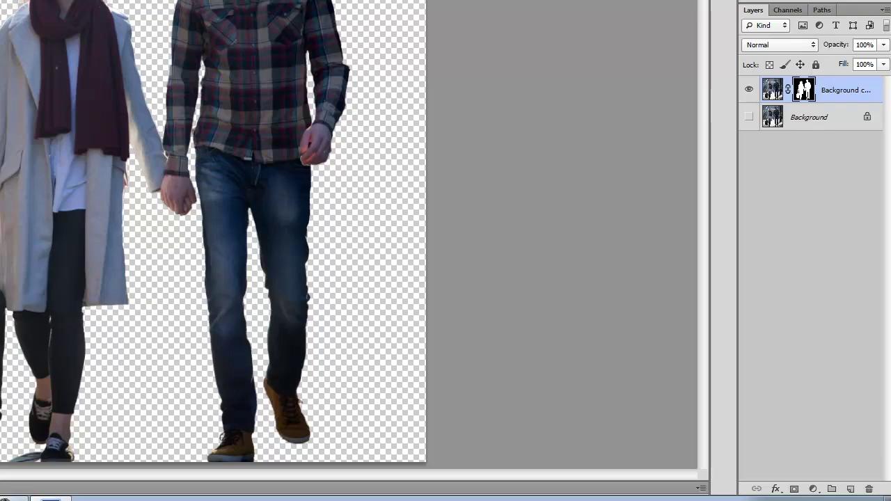
# Step: Inspect the masked hair edges of the couple up close and return to the full image
pyautogui.hotkey('ctrl', '=')
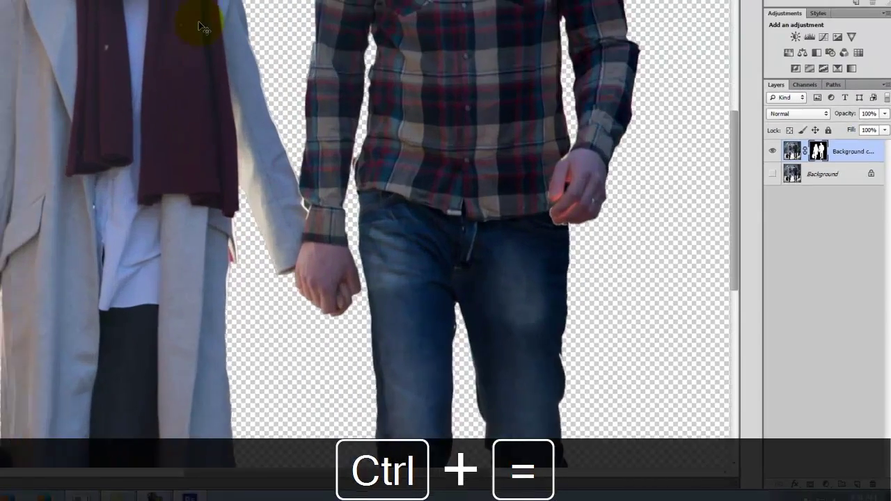
pyautogui.press('space')
pyautogui.moveTo(336, 96); pyautogui.dragTo(441, 462)
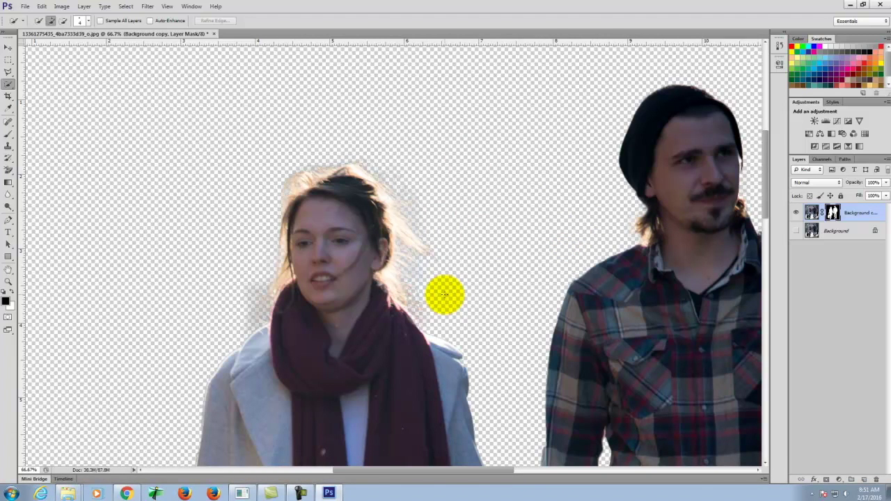
pyautogui.hotkey('ctrl', '0')
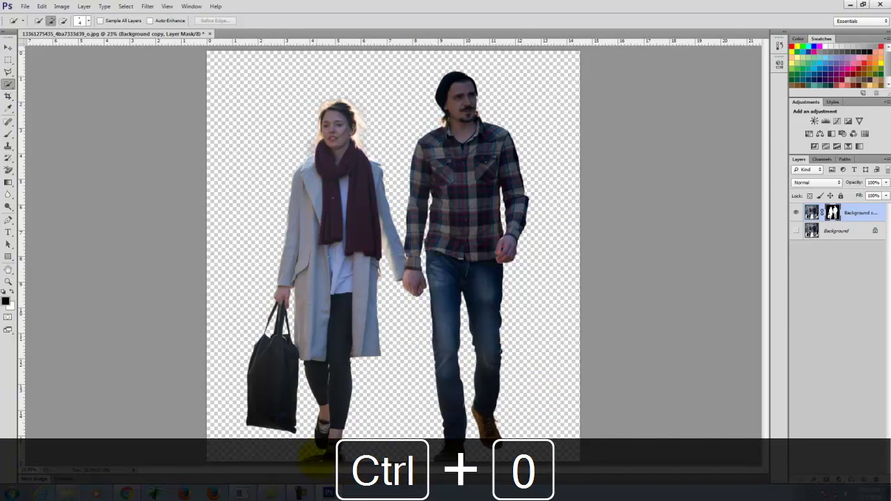
# Step: Paint black on the Background copy's layer mask with a 70 px brush to hide the leftover patch beside the woman's front shoe
pyautogui.hotkey('ctrl', '=')
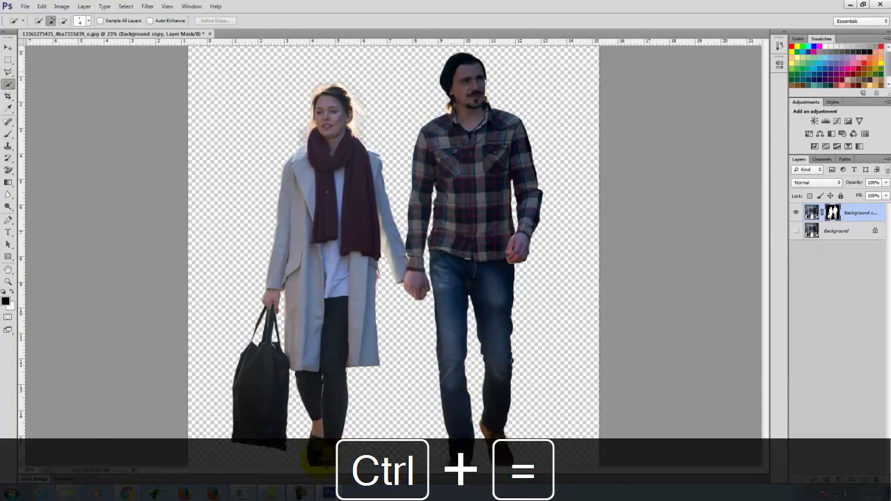
pyautogui.hotkey('ctrl', '=')
pyautogui.hotkey('ctrl', '=')
pyautogui.press('space')
pyautogui.moveTo(412, 406); pyautogui.dragTo(617, 7)
pyautogui.moveTo(586, 212); pyautogui.dragTo(546, 31)
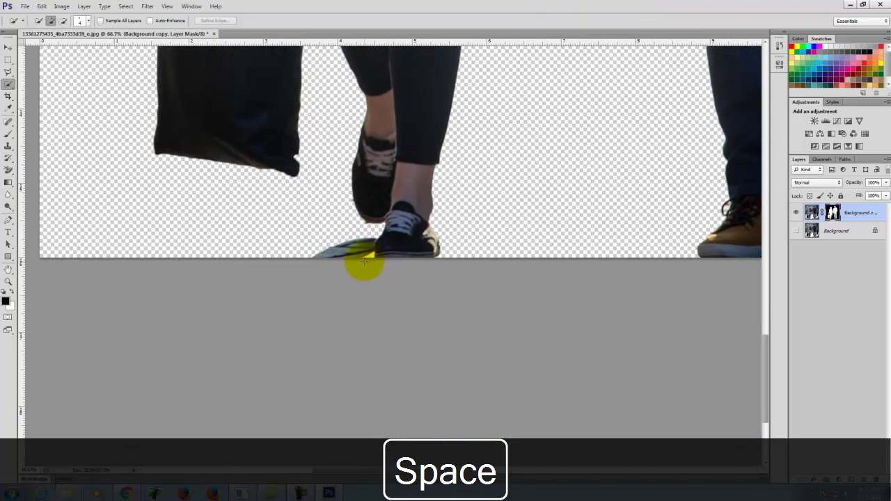
pyautogui.click(832, 213)
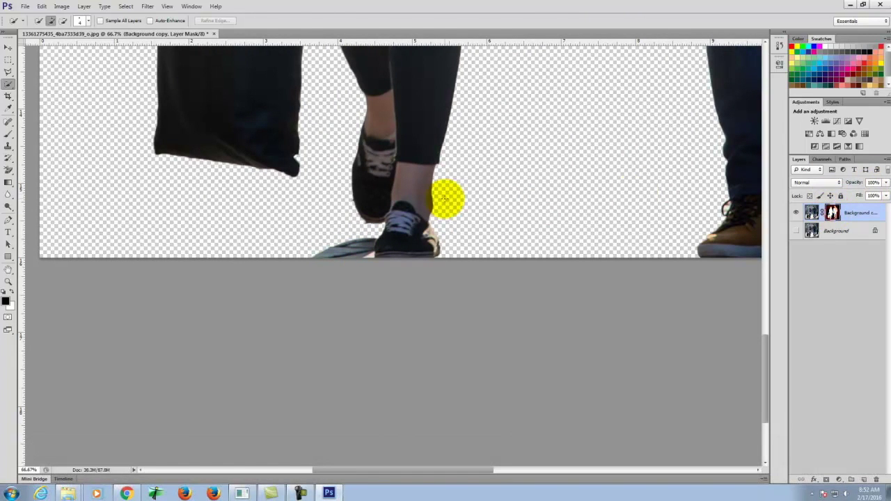
pyautogui.click(8, 135)
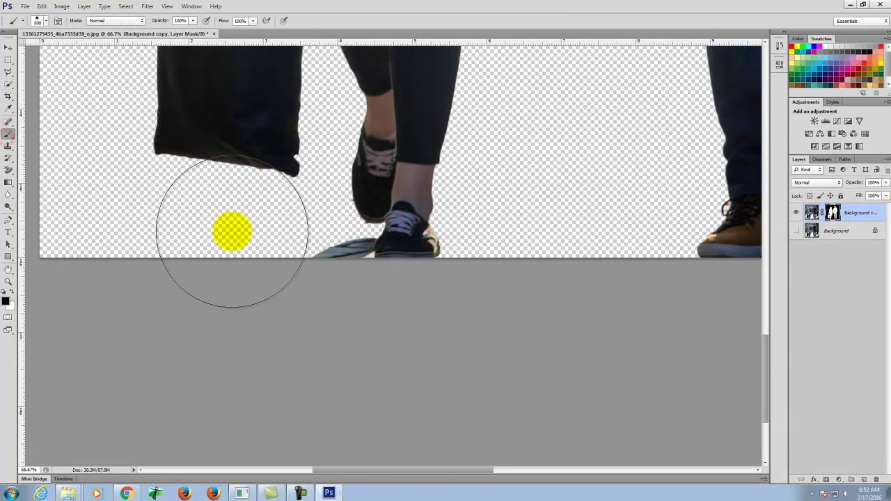
pyautogui.press('[')
pyautogui.press('[')
pyautogui.press('[')
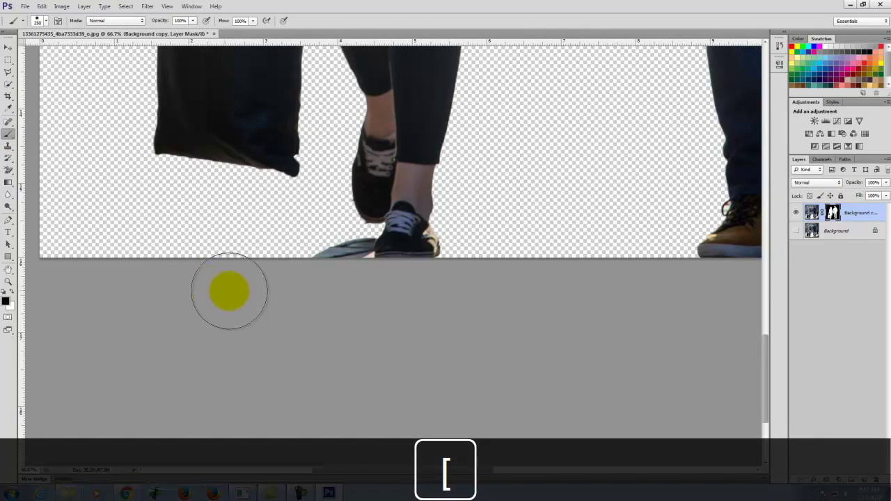
pyautogui.press('[')
pyautogui.press('[')
pyautogui.press('[')
pyautogui.press('[')
pyautogui.press('[')
pyautogui.press('[')
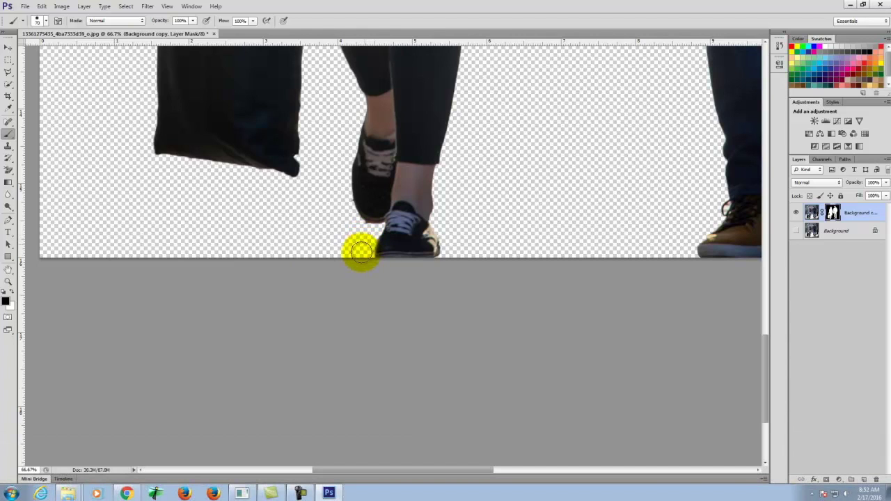
# Step: Try to fill the notch near the black bag's lower corner by painting white on the layer mask with a smaller brush
pyautogui.press('space')
pyautogui.moveTo(547, 143); pyautogui.dragTo(520, 396)
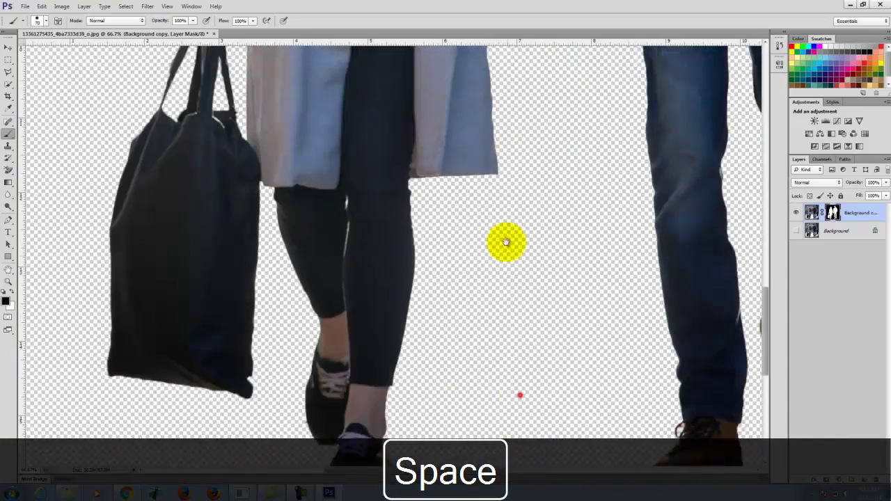
pyautogui.moveTo(506, 242); pyautogui.dragTo(419, 137)
pyautogui.hotkey('ctrl', '=')
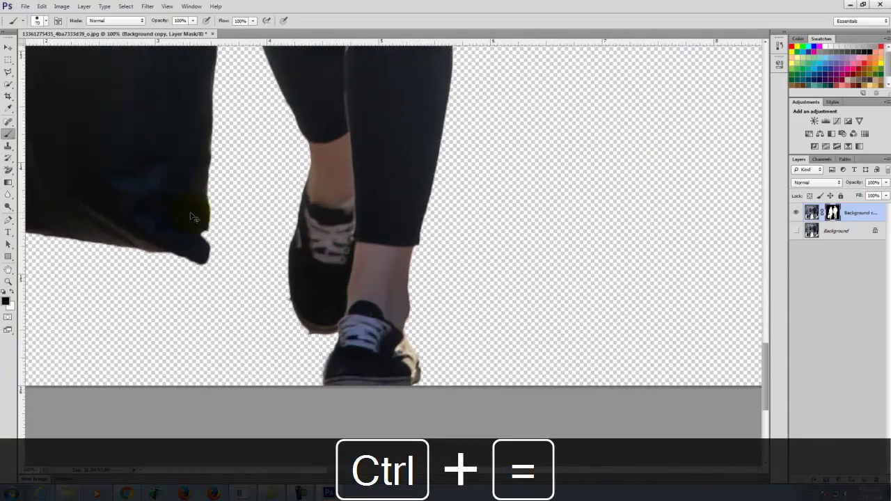
pyautogui.hotkey('ctrl', '=')
pyautogui.press('space')
pyautogui.moveTo(131, 230)
pyautogui.mouseDown()
pyautogui.moveTo(519, 253)
pyautogui.moveTo(424, 232)
pyautogui.moveTo(398, 258)
pyautogui.moveTo(408, 238)
pyautogui.moveTo(401, 261)
pyautogui.moveTo(376, 260)
pyautogui.mouseUp()
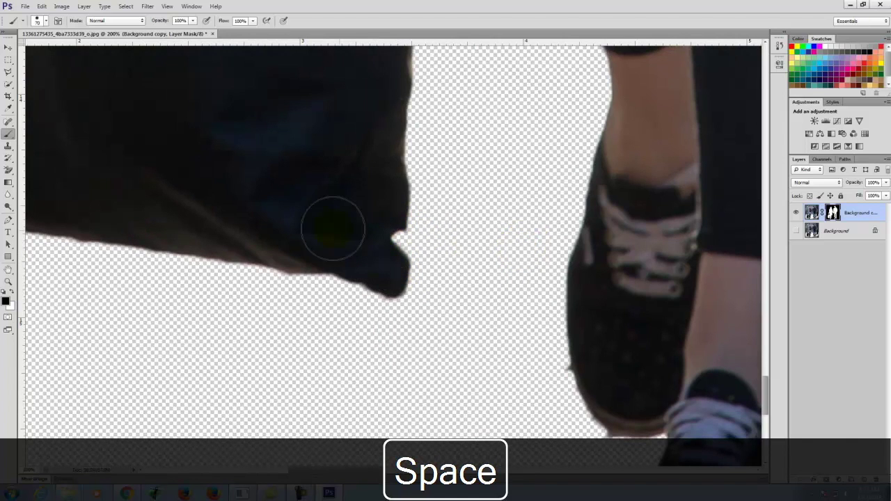
pyautogui.click(12, 292)
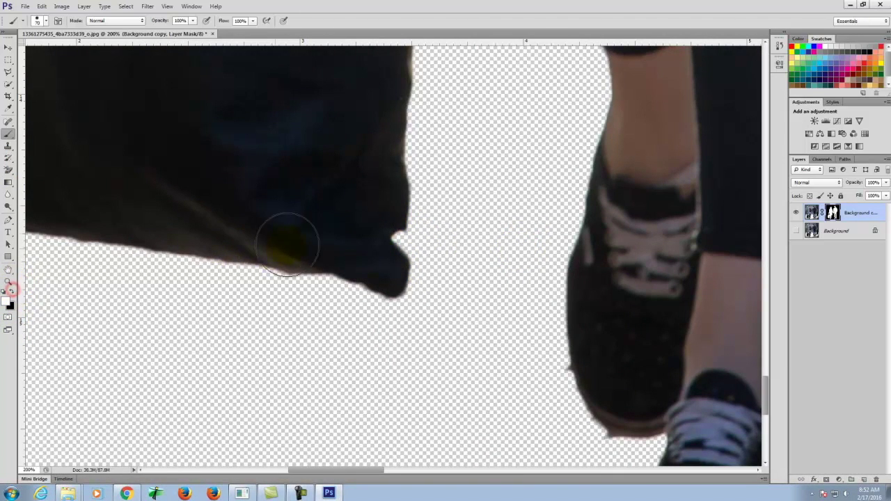
pyautogui.press('[')
pyautogui.press('[')
pyautogui.press('[')
pyautogui.click(398, 239)
pyautogui.click(448, 208)
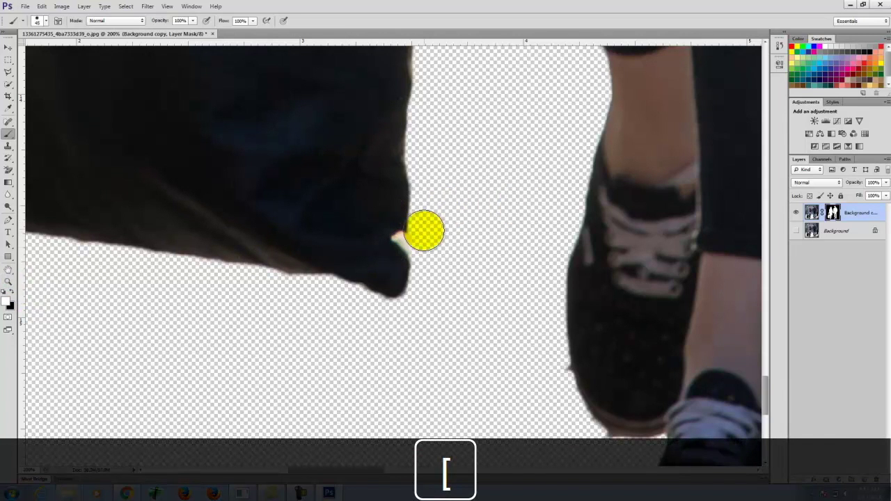
# Step: Paint black on the mask with a 10 px brush over the light patch in the bag's notch and the specks along the woman's rear shoe
pyautogui.click(11, 292)
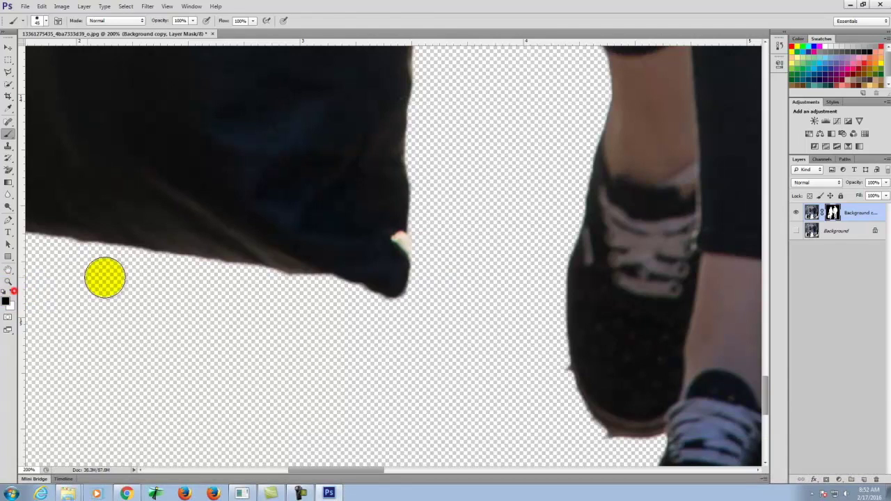
pyautogui.press('[')
pyautogui.press('[')
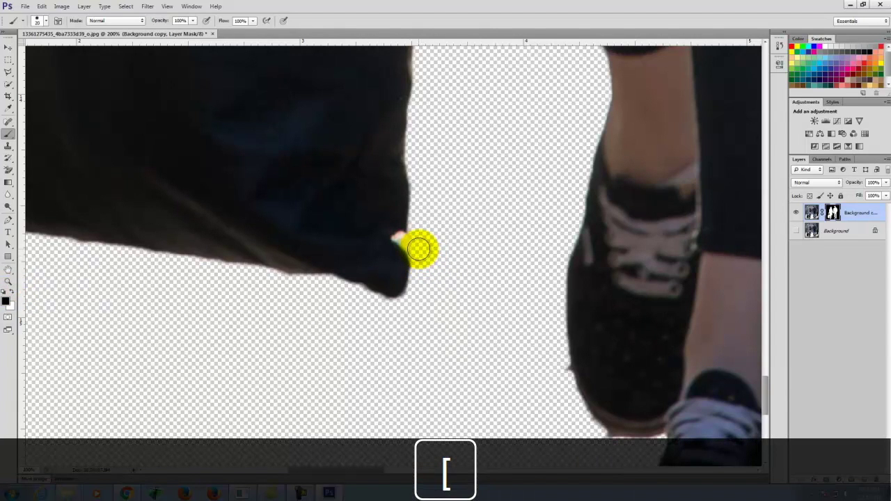
pyautogui.moveTo(413, 248); pyautogui.dragTo(404, 241)
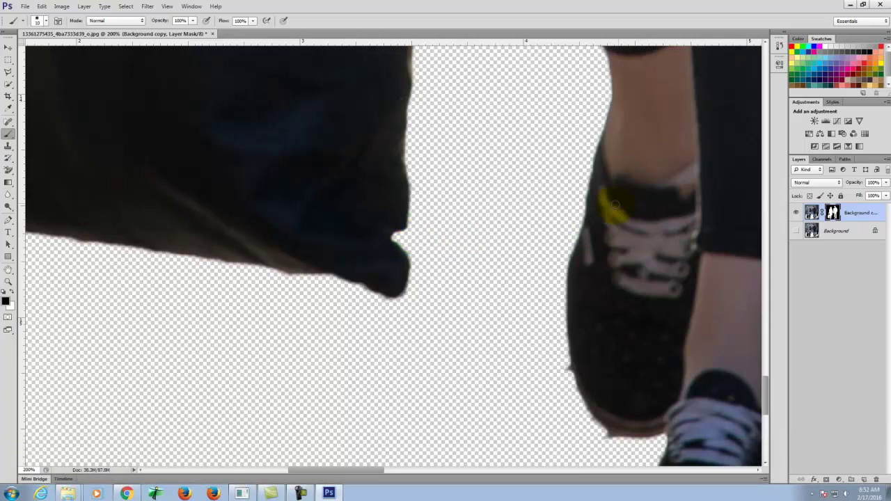
pyautogui.moveTo(557, 350)
pyautogui.mouseDown()
pyautogui.moveTo(586, 414)
pyautogui.moveTo(626, 449)
pyautogui.mouseUp()
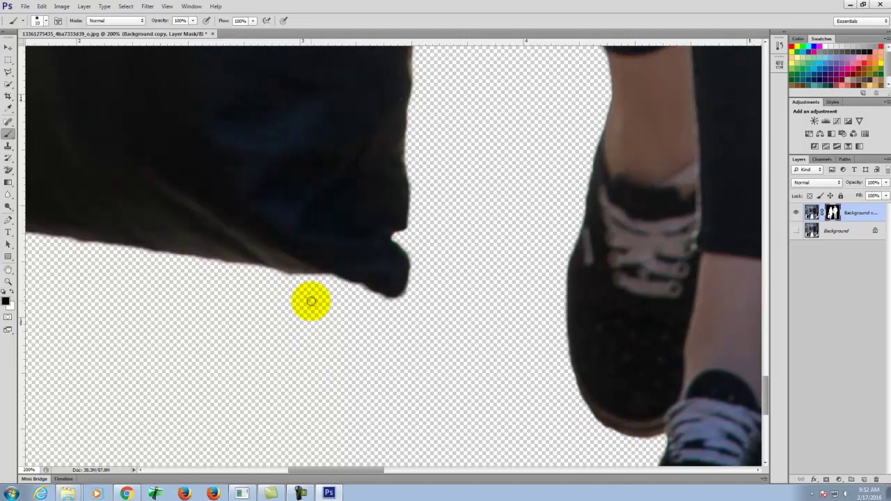
pyautogui.hotkey('ctrl', '0')
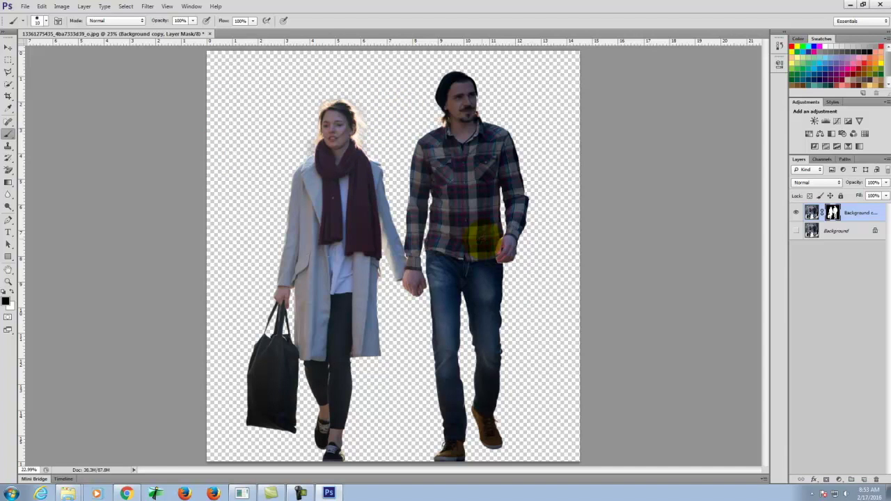
# Step: Start saving the cutout under a new file and choose PNG as the format
pyautogui.click(25, 8)
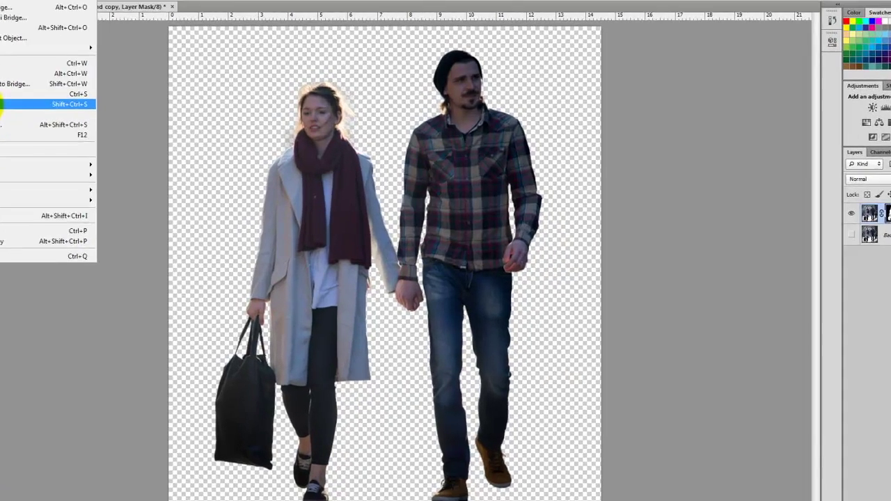
pyautogui.click(44, 119)
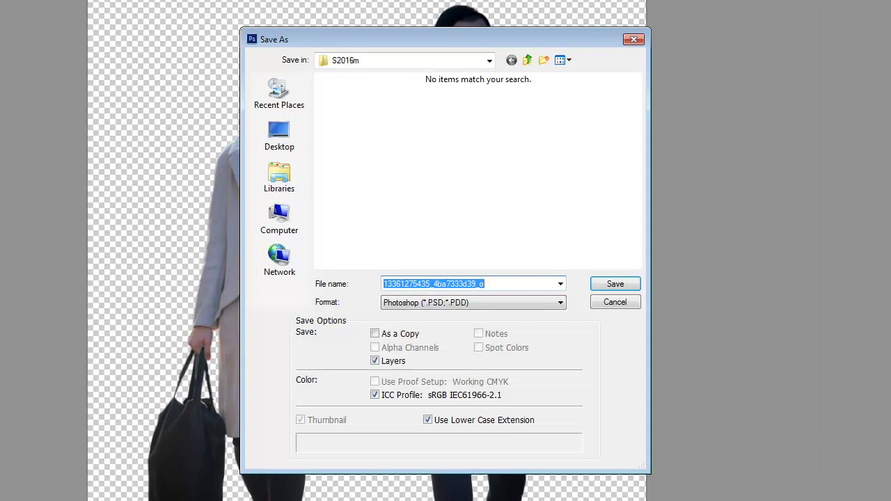
pyautogui.click(406, 304)
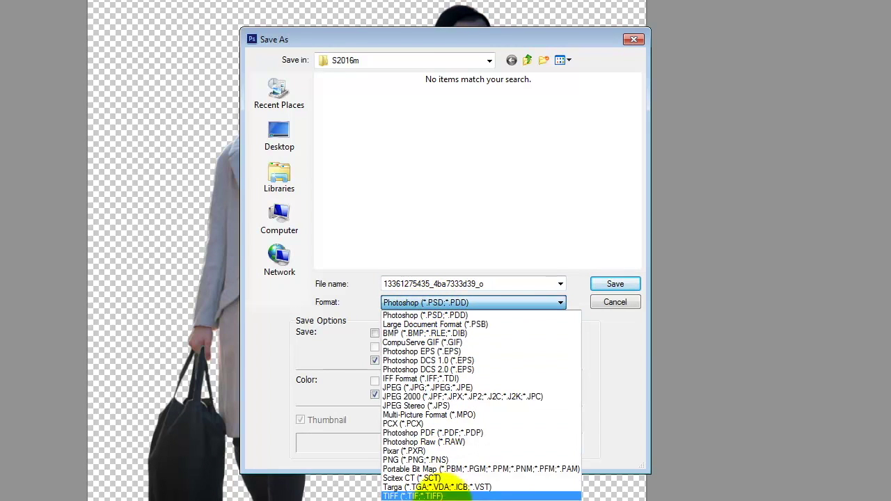
pyautogui.click(399, 460)
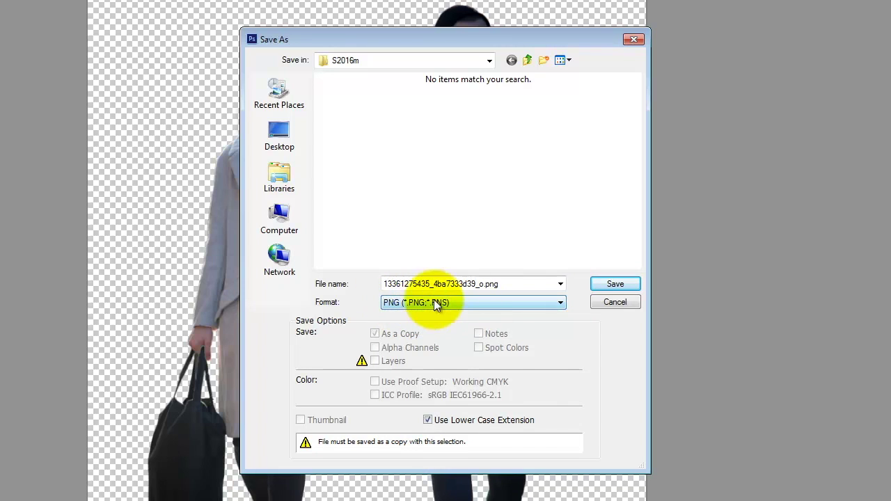
# Step: Name the file Couple_Holding_Hands.png and save it with Smallest / Slow compression and no interlacing
pyautogui.doubleClick(502, 287)
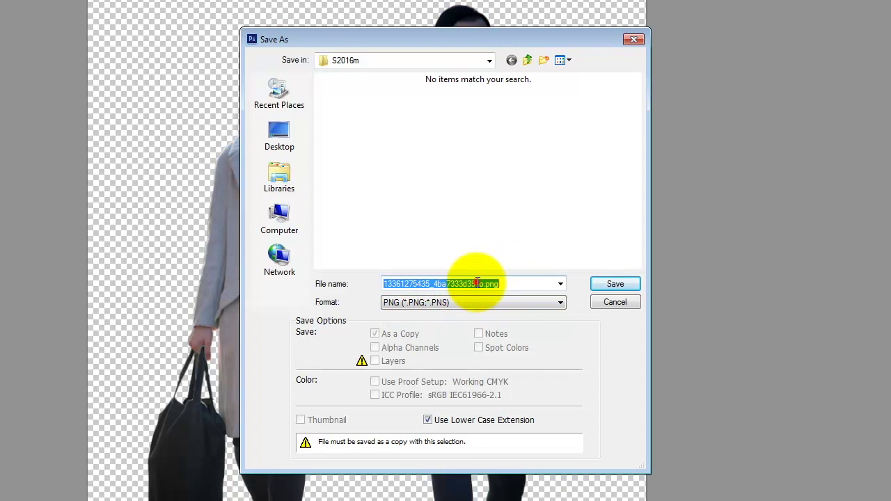
pyautogui.click(497, 284)
pyautogui.moveTo(481, 284); pyautogui.dragTo(344, 261)
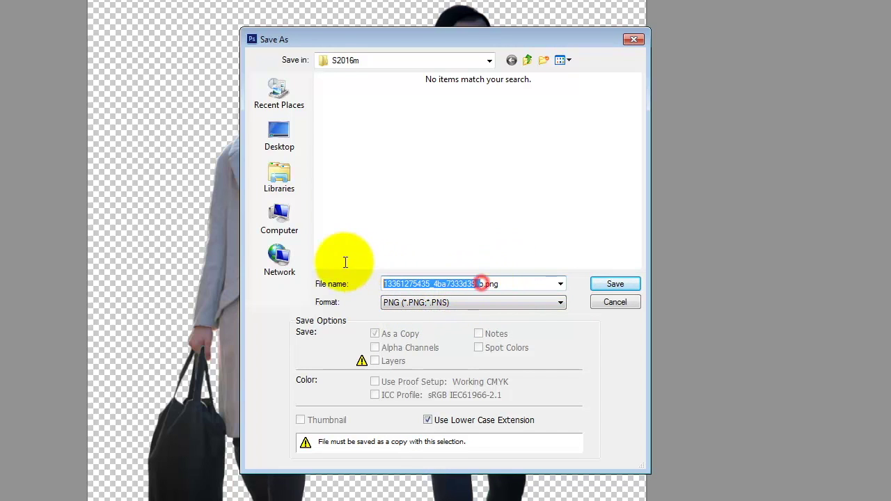
pyautogui.press('BackSpace')
pyautogui.press('Right')
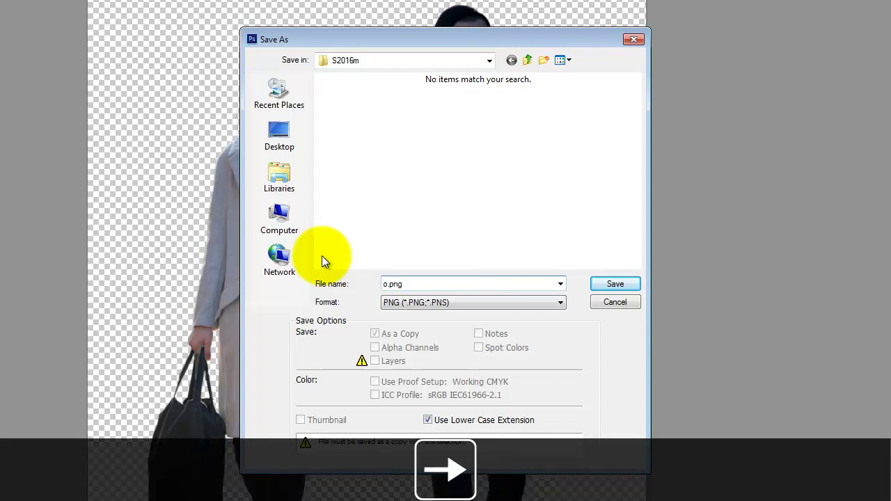
pyautogui.press('BackSpace')
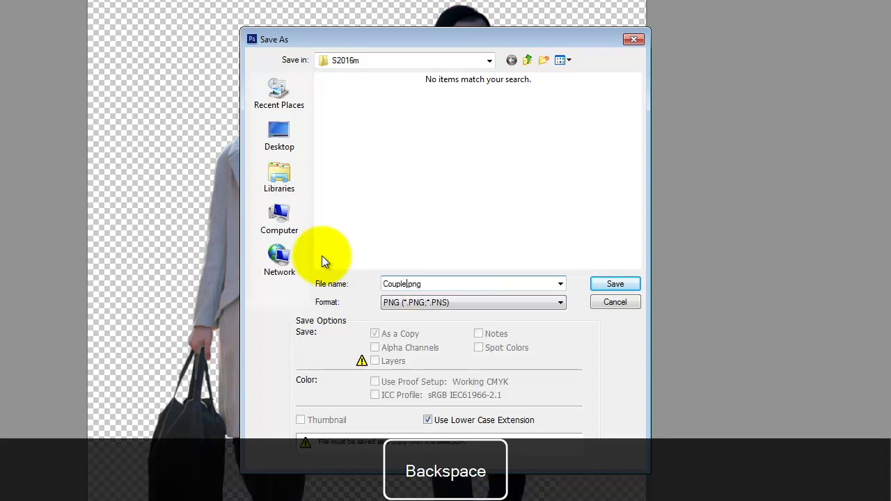
pyautogui.write('Couple_Holding_Hands')
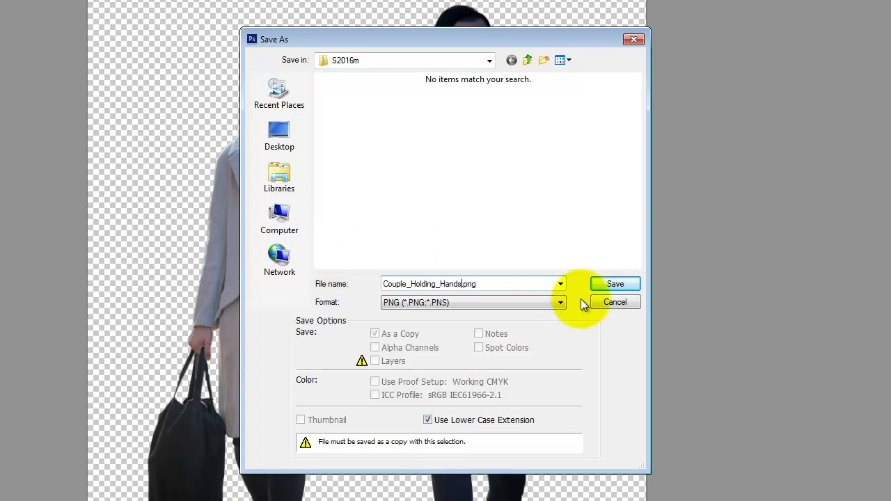
pyautogui.click(626, 285)
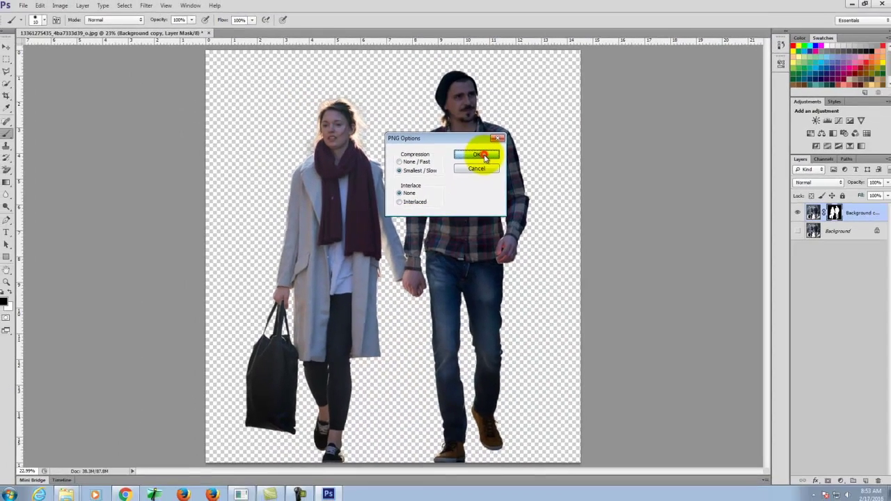
pyautogui.click(492, 129)
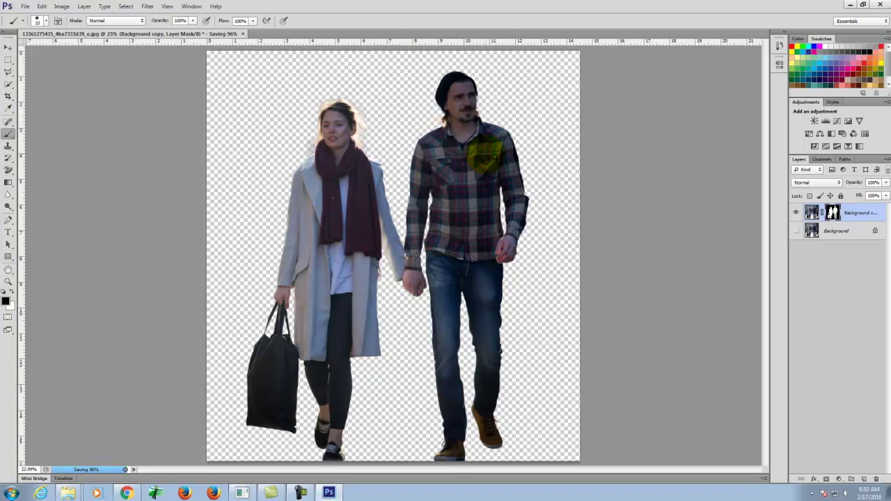
# Step: Switch to Windows Explorer and browse the E: drive to Dropbox, A135 Exercises, Ex107, S2016m
pyautogui.click(11, 493)
pyautogui.click(158, 371)
pyautogui.doubleClick(528, 89)
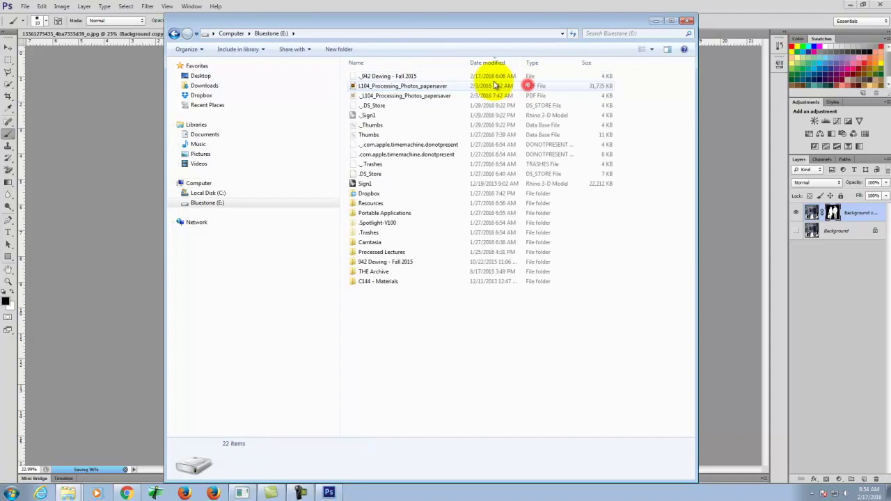
pyautogui.doubleClick(368, 197)
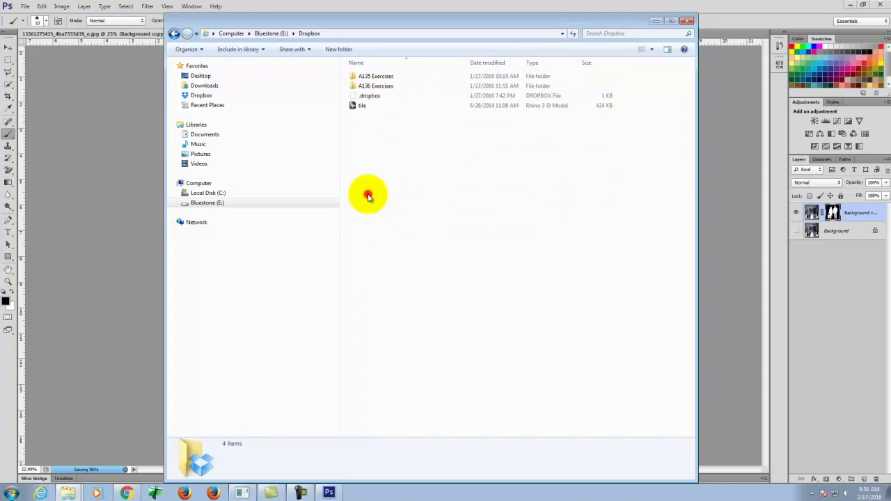
pyautogui.doubleClick(374, 79)
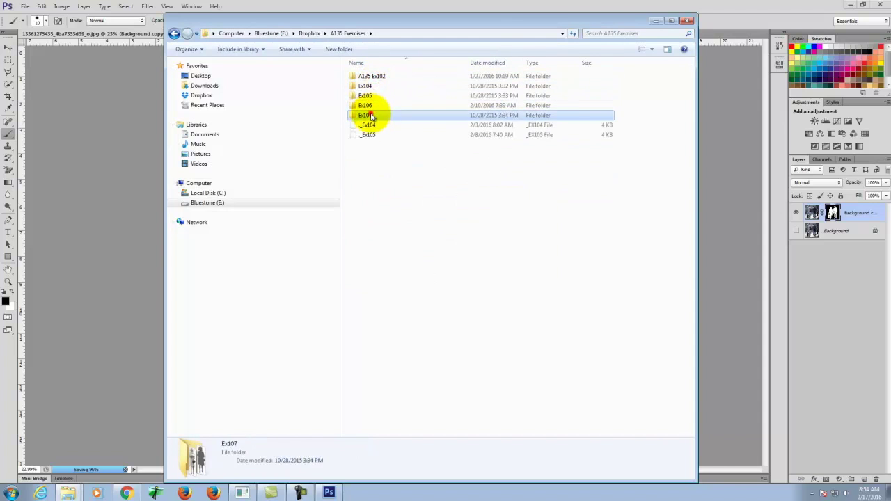
pyautogui.doubleClick(376, 114)
pyautogui.doubleClick(381, 78)
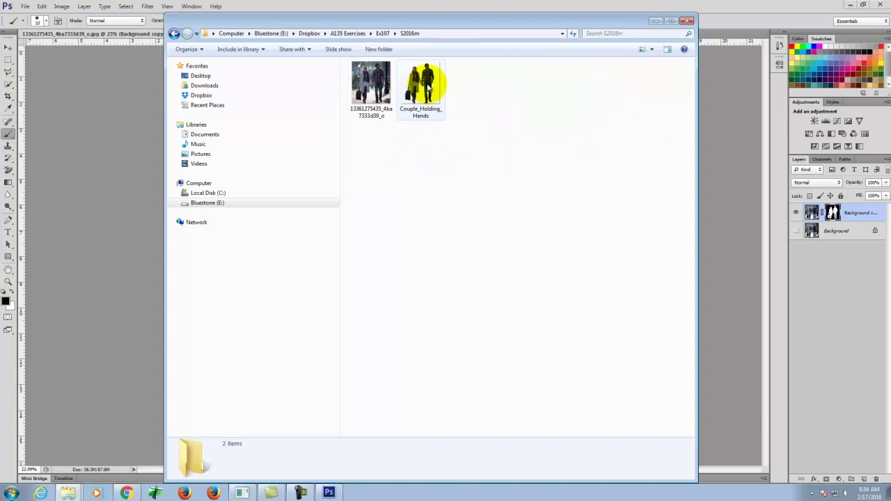
# Step: View the saved Couple_Holding_Hands image in Windows Photo Viewer, close it and return to Photoshop
pyautogui.doubleClick(427, 88)
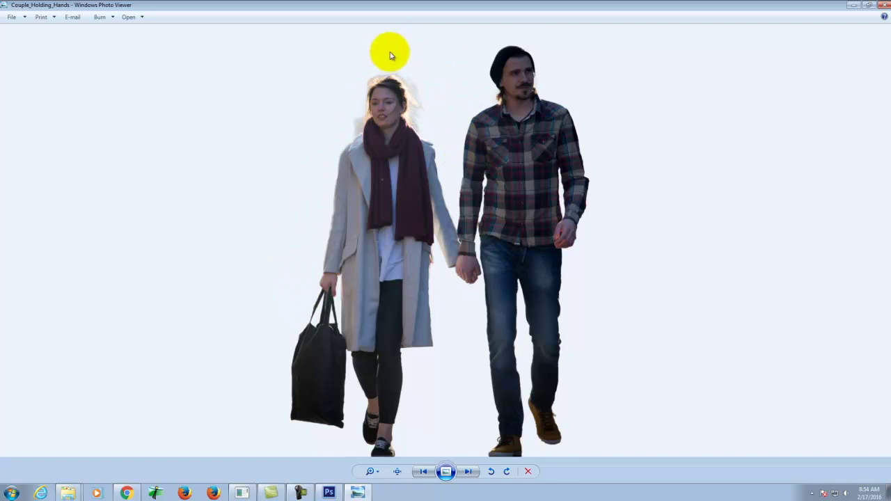
pyautogui.click(884, 6)
pyautogui.click(736, 142)
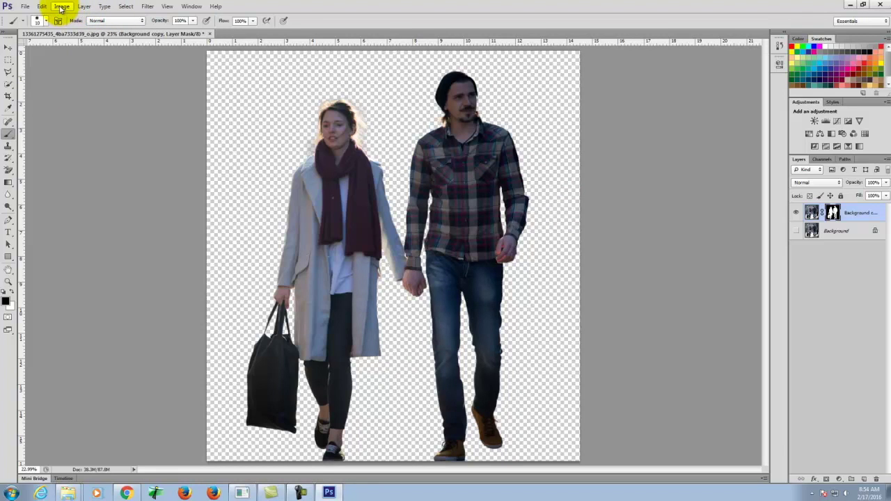
# Step: Add a Channel Mixer adjustment layer above the cutout with default layer settings and turn on Monochrome
pyautogui.click(84, 7)
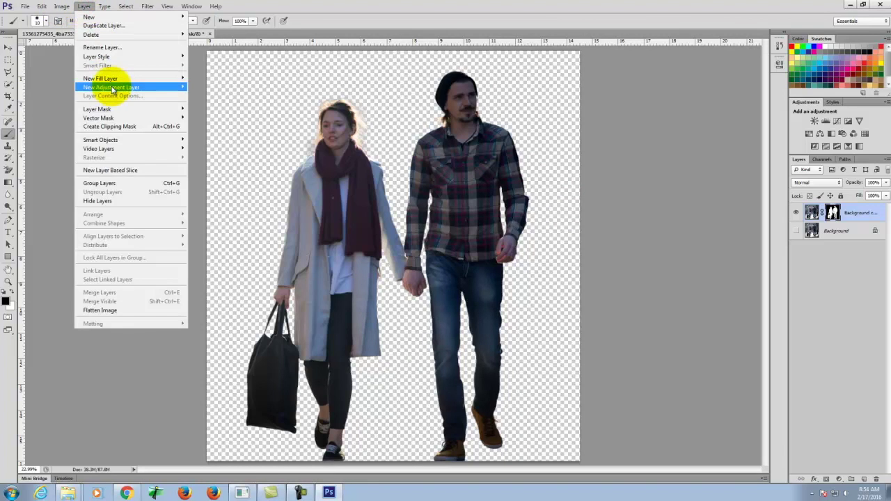
pyautogui.moveTo(111, 87)
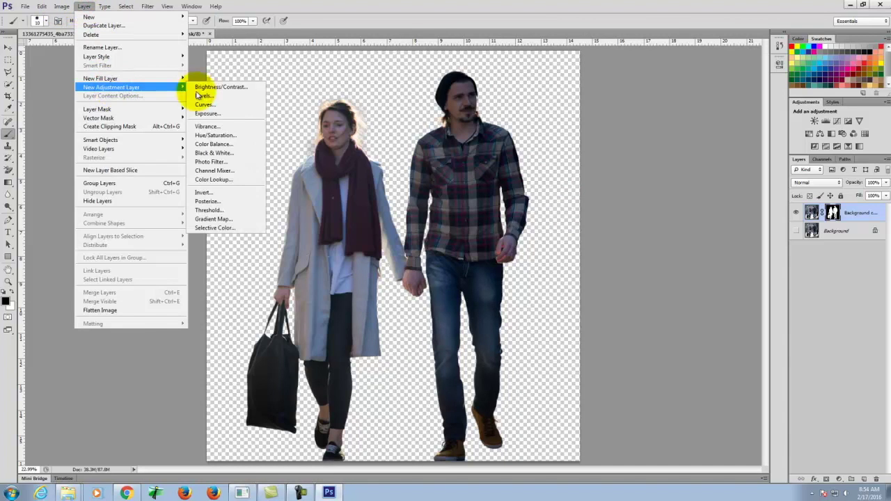
pyautogui.click(224, 171)
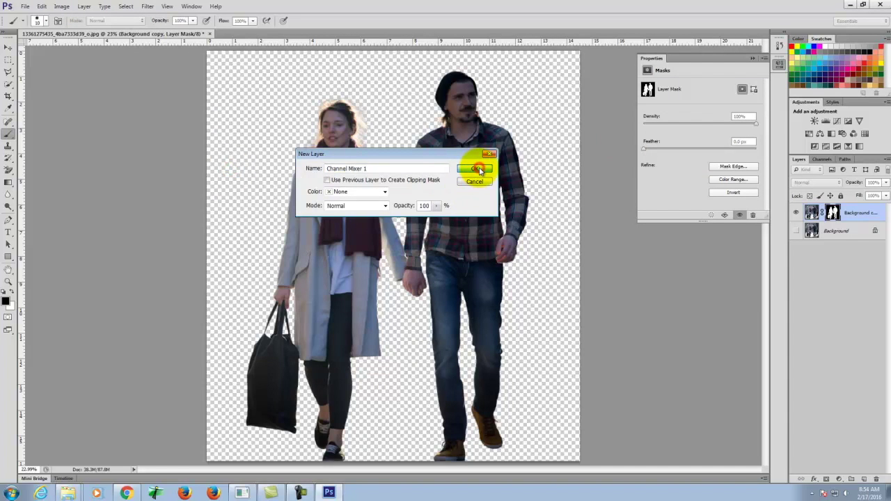
pyautogui.click(479, 171)
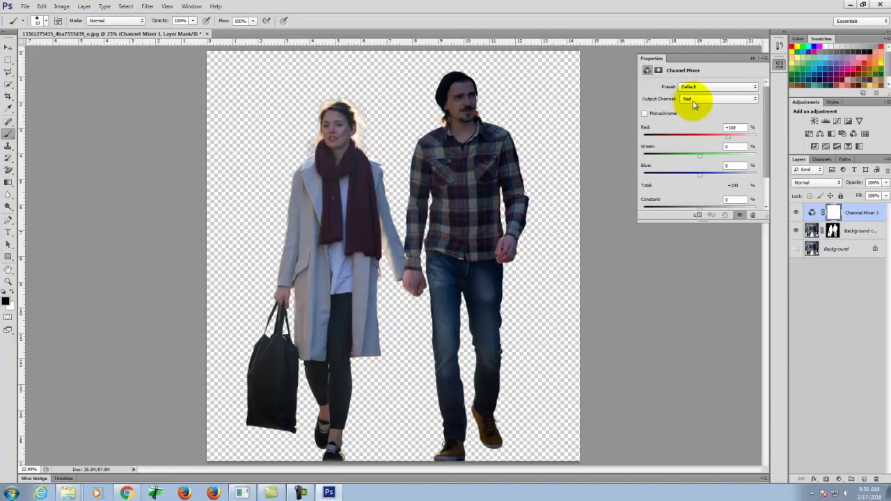
pyautogui.click(645, 114)
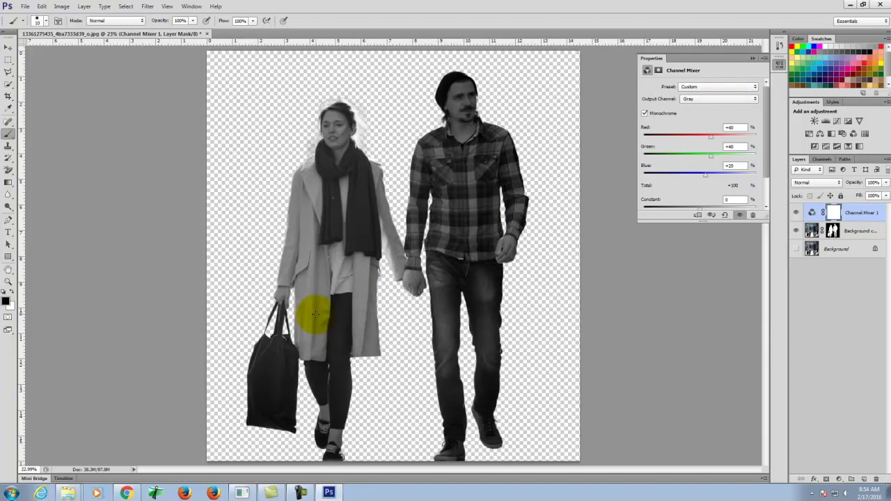
# Step: Save the black-and-white cutout as a PNG named Couple_Holding_Hands_bw with Smallest / Slow compression and no interlacing
pyautogui.click(23, 6)
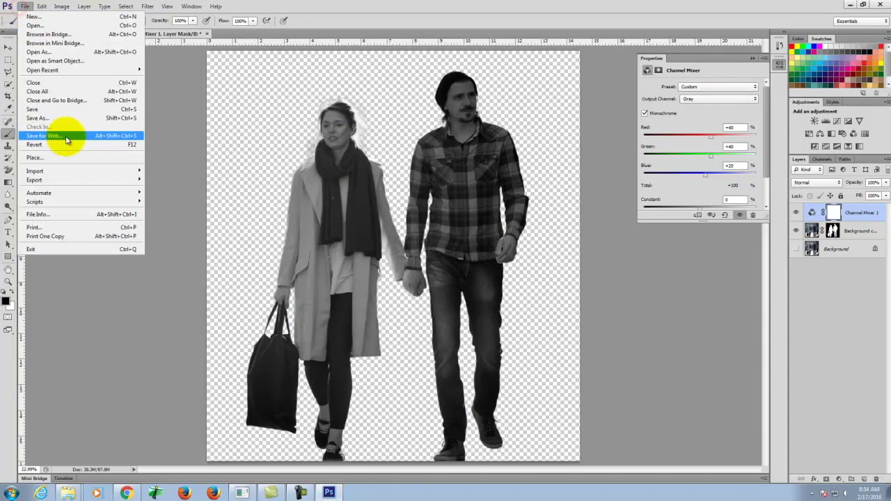
pyautogui.click(64, 117)
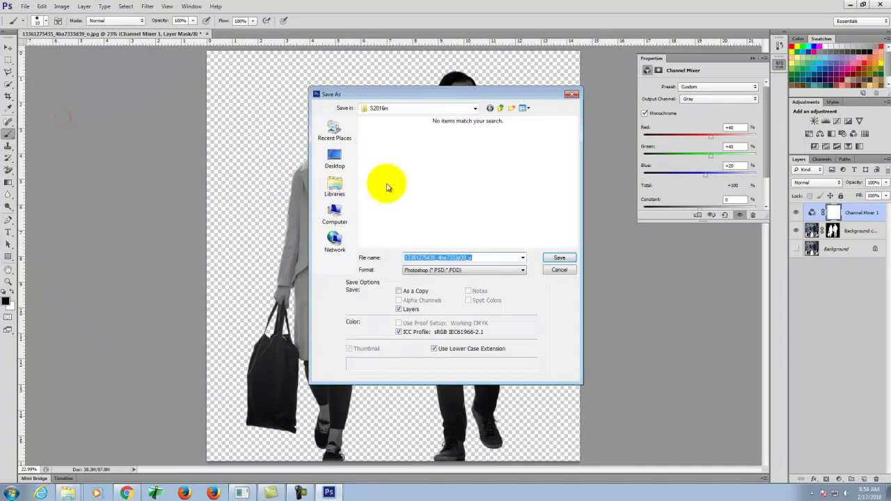
pyautogui.click(439, 269)
pyautogui.click(438, 376)
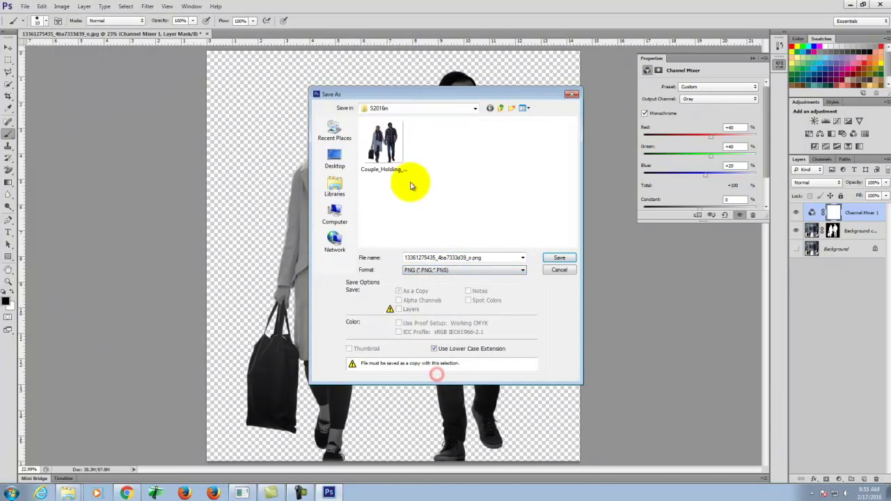
pyautogui.click(390, 143)
pyautogui.doubleClick(461, 258)
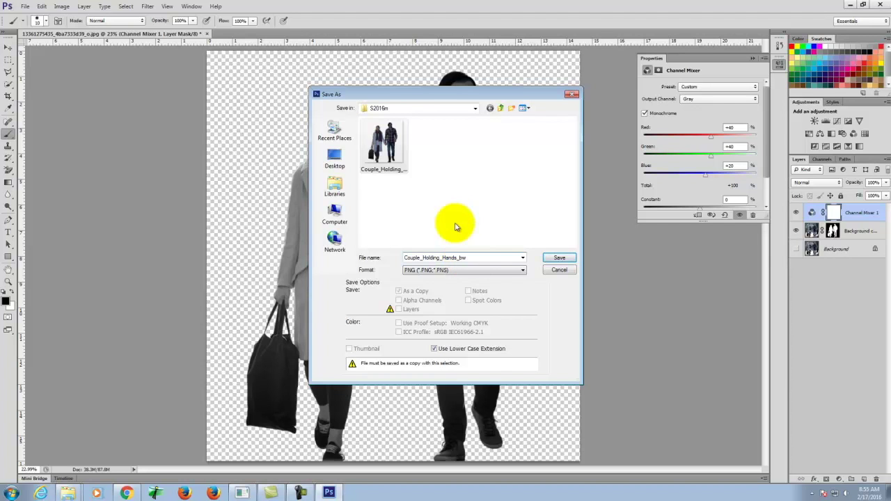
pyautogui.click(561, 258)
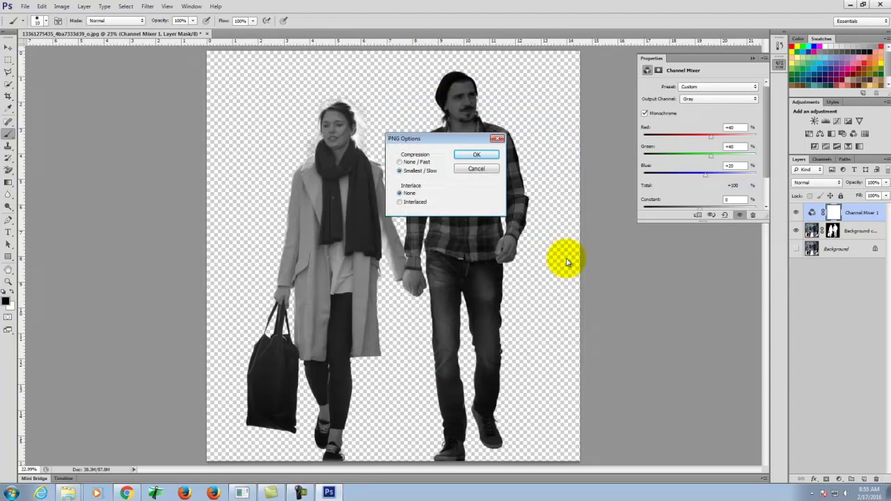
pyautogui.click(478, 155)
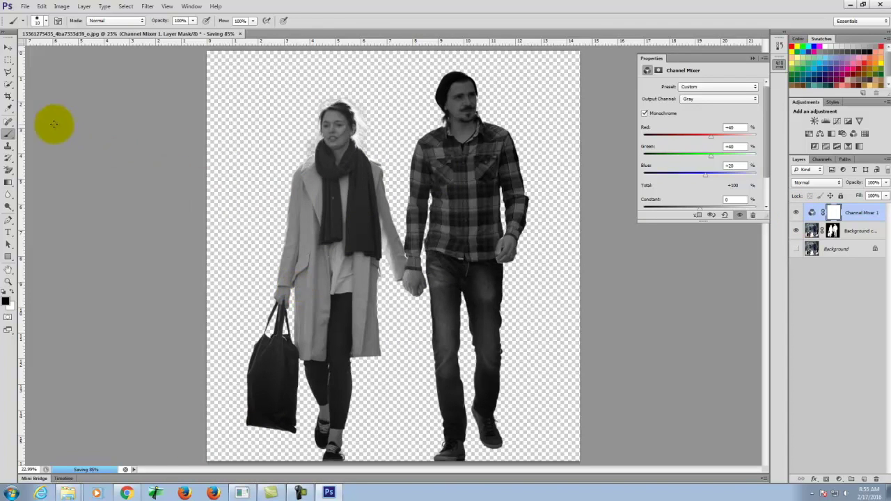
# Step: Add a new empty layer on top and set the foreground color to C 0, M 0, Y 0, K 75
pyautogui.click(863, 479)
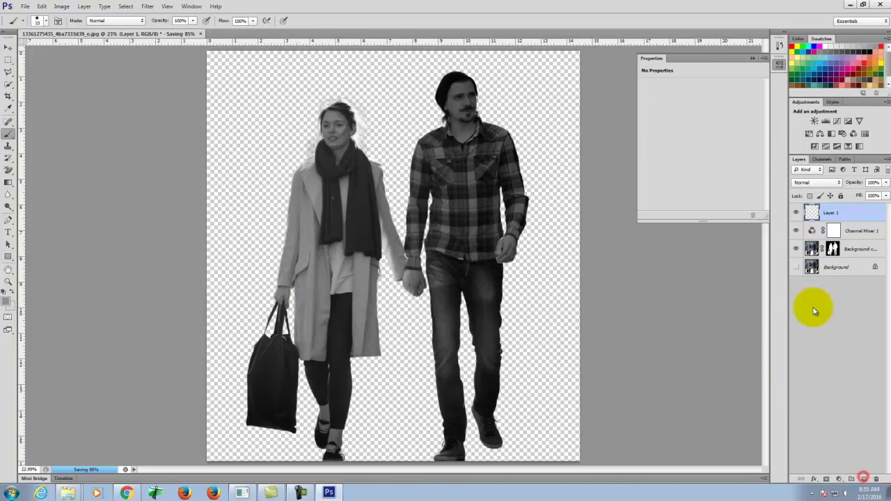
pyautogui.click(7, 298)
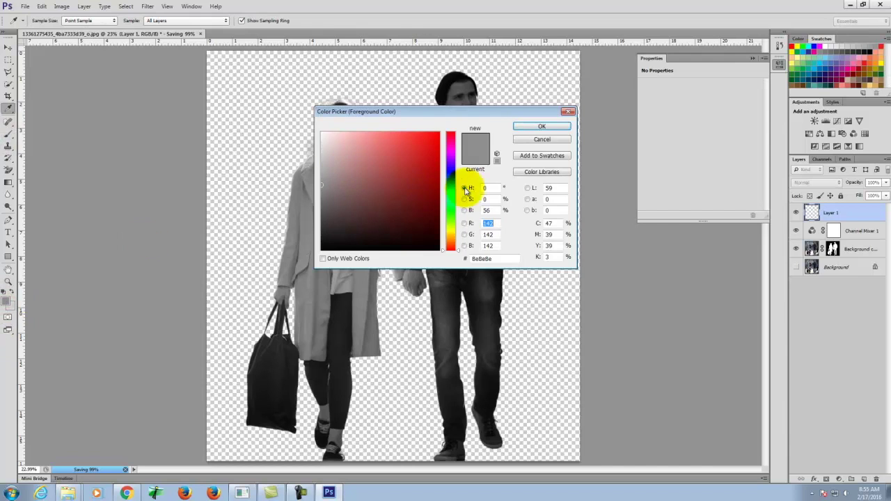
pyautogui.click(557, 224)
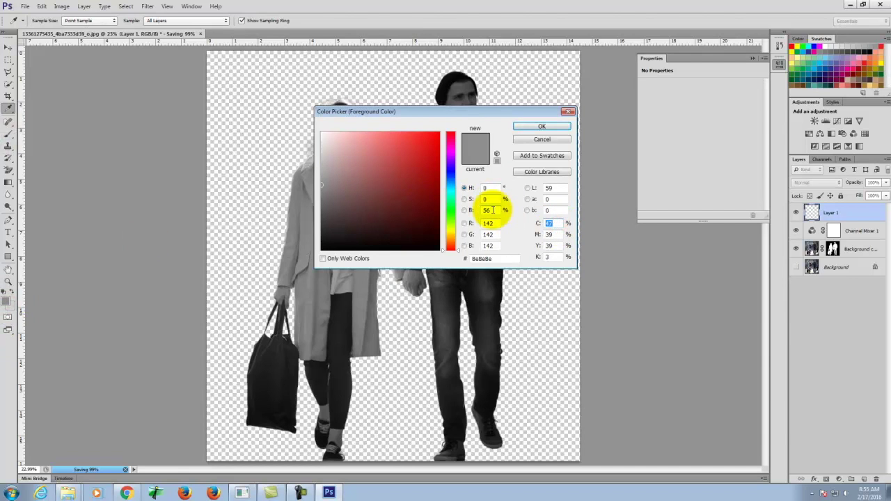
pyautogui.write('0')
pyautogui.press('Tab')
pyautogui.write('0')
pyautogui.press('Tab')
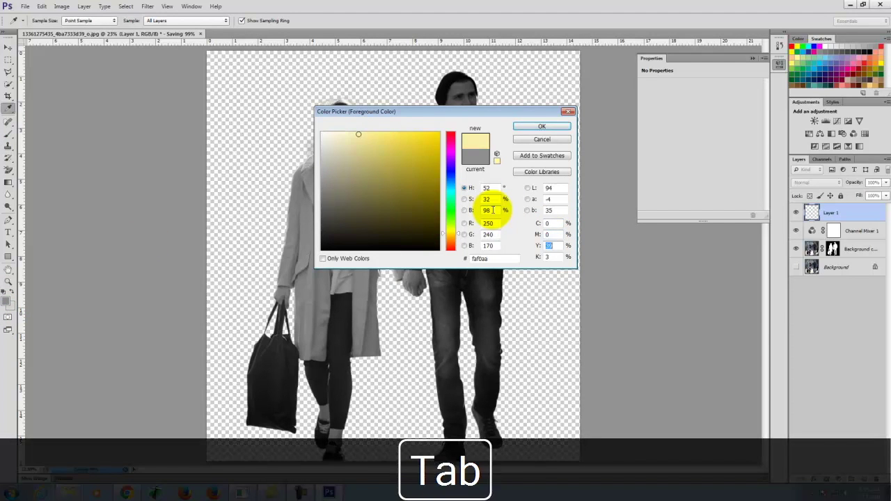
pyautogui.write('0')
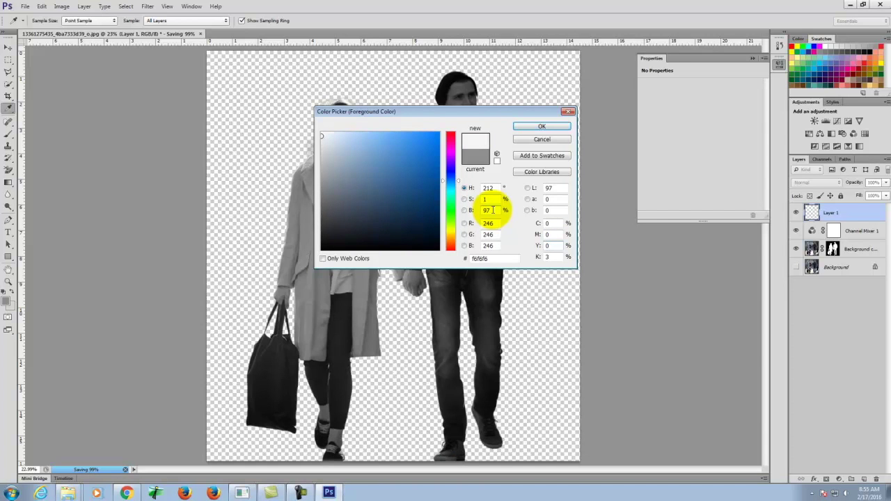
pyautogui.press('Tab')
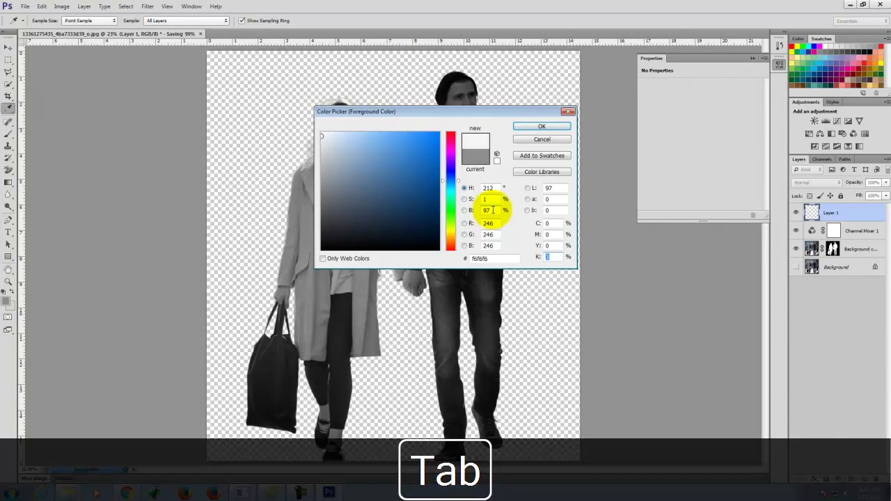
pyautogui.write('75')
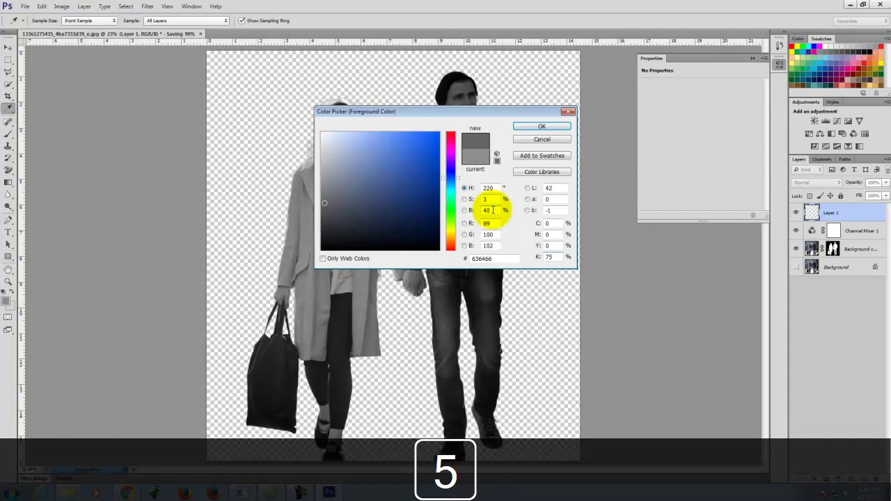
pyautogui.press('Tab')
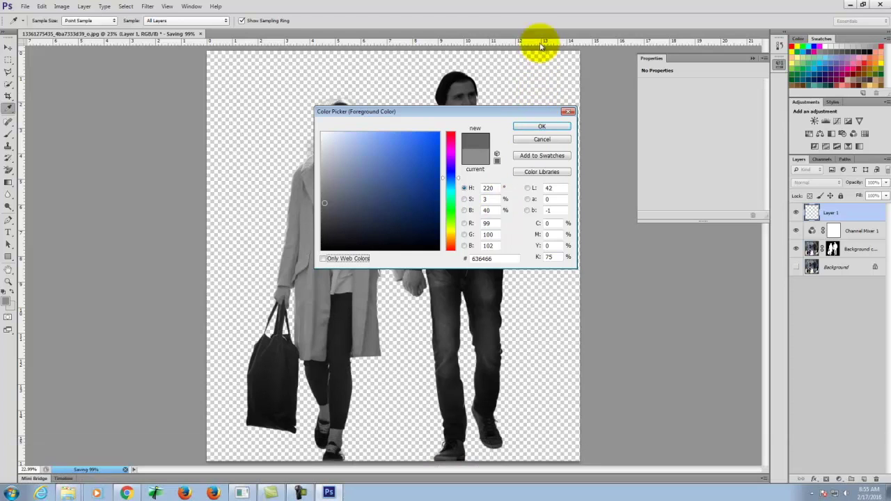
pyautogui.click(538, 127)
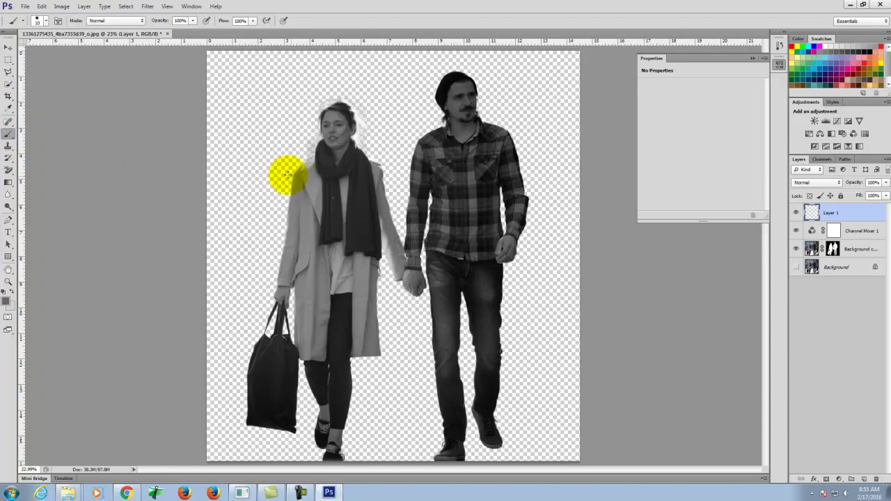
# Step: Paint the entire new layer gray with a brush enlarged to 900 px and copy the couple's layer mask onto it
pyautogui.press(']')
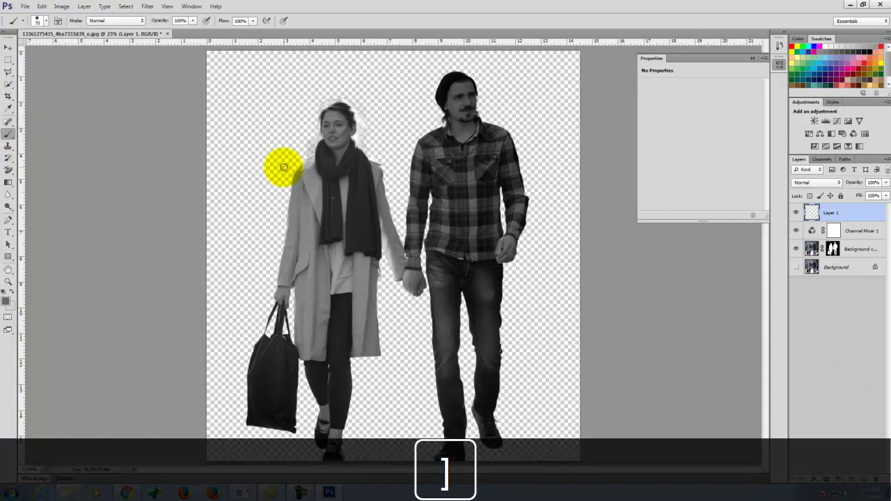
pyautogui.moveTo(326, 139)
pyautogui.mouseDown()
pyautogui.moveTo(163, 96)
pyautogui.moveTo(249, 44)
pyautogui.moveTo(492, 188)
pyautogui.moveTo(188, 218)
pyautogui.moveTo(634, 358)
pyautogui.moveTo(342, 467)
pyautogui.mouseUp()
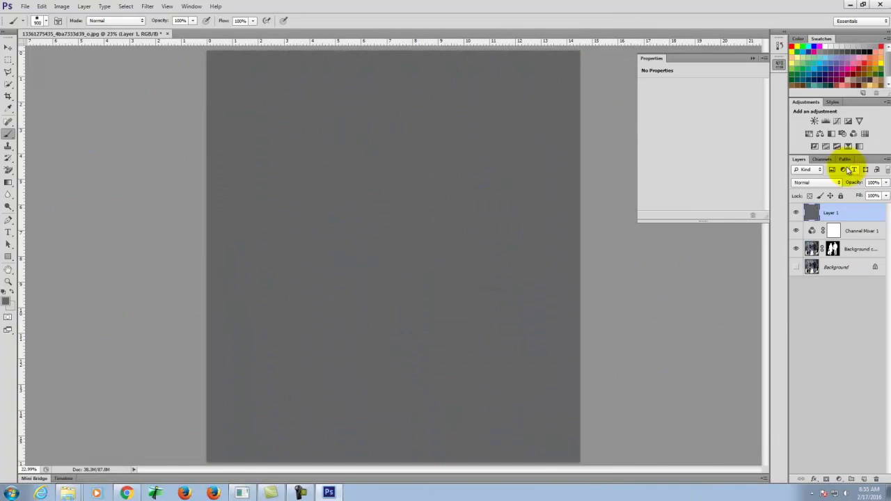
pyautogui.click(833, 249)
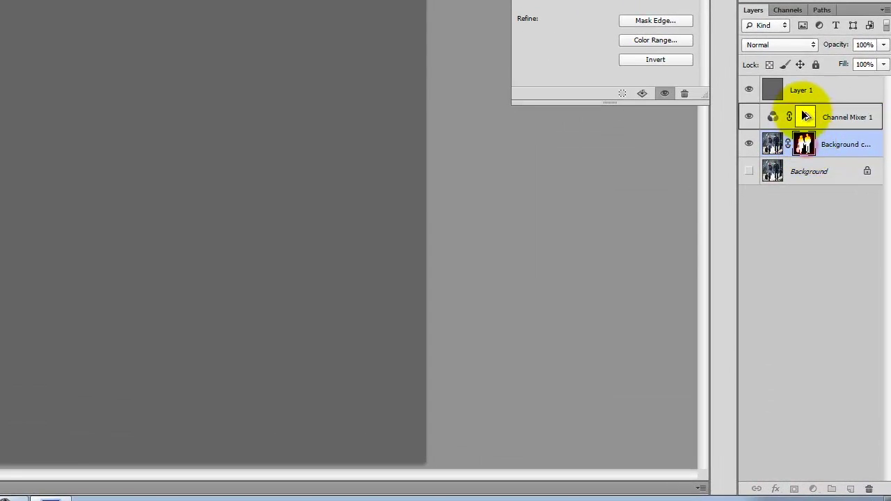
pyautogui.moveTo(805, 117); pyautogui.dragTo(802, 94)
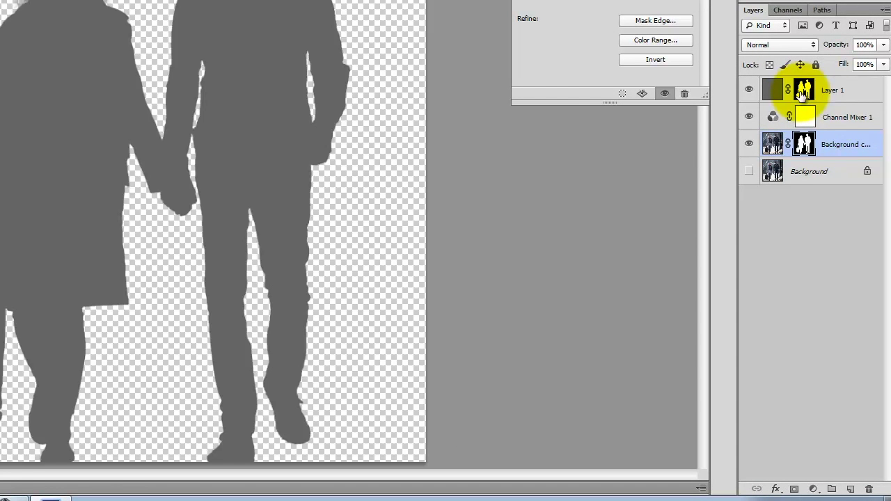
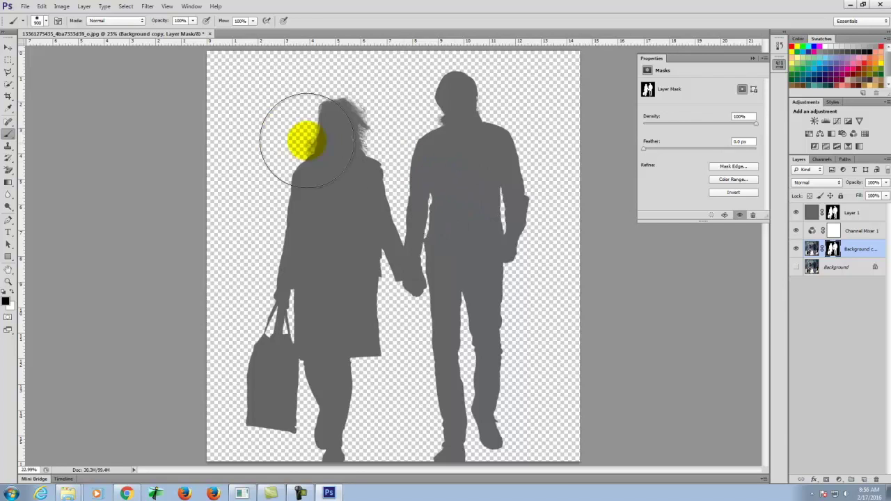
# Step: Save the gray silhouette as a separate PNG, replacing the bw ending of Couple_Holding_Hands_bw with a gray suffix, and accept the PNG options
pyautogui.click(24, 7)
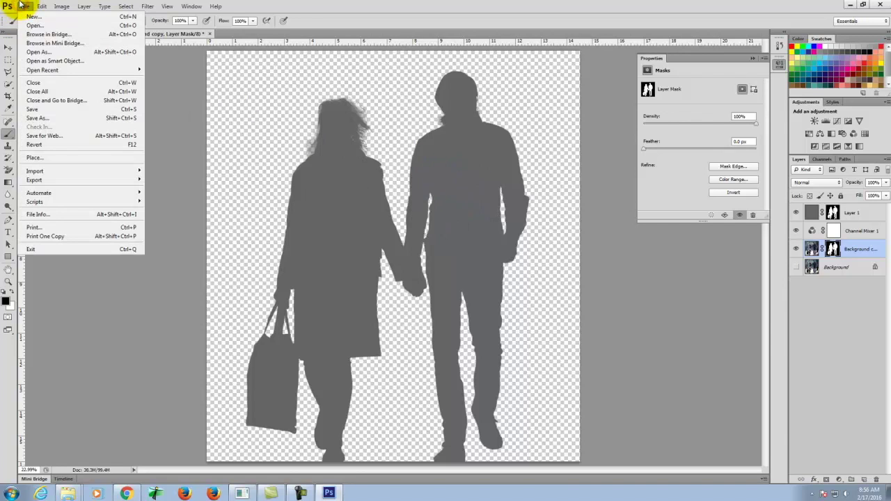
pyautogui.click(58, 116)
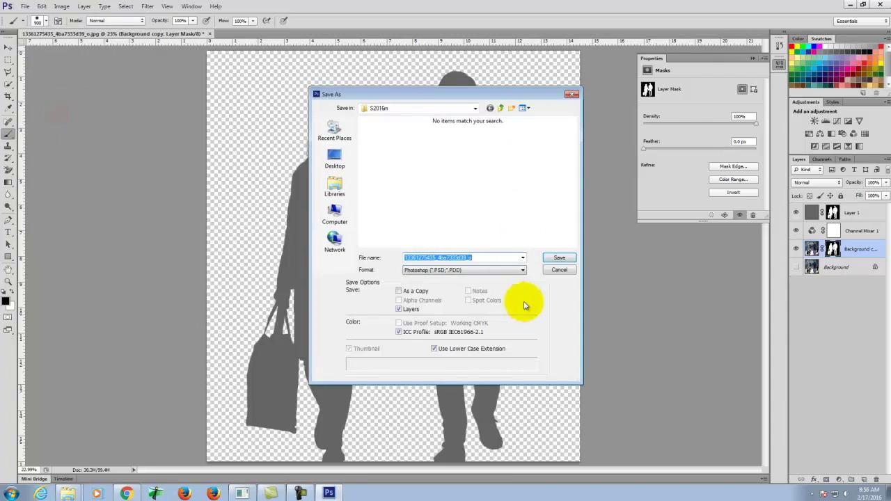
pyautogui.click(460, 269)
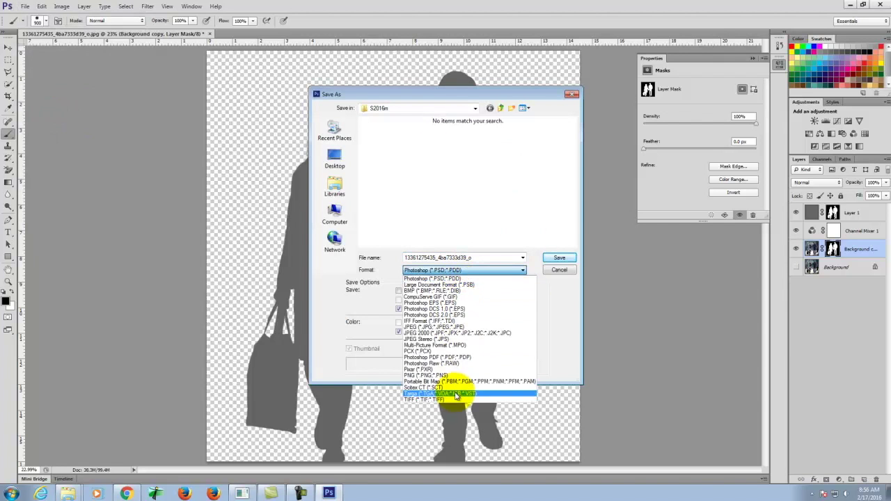
pyautogui.click(421, 375)
pyautogui.click(449, 166)
pyautogui.doubleClick(470, 258)
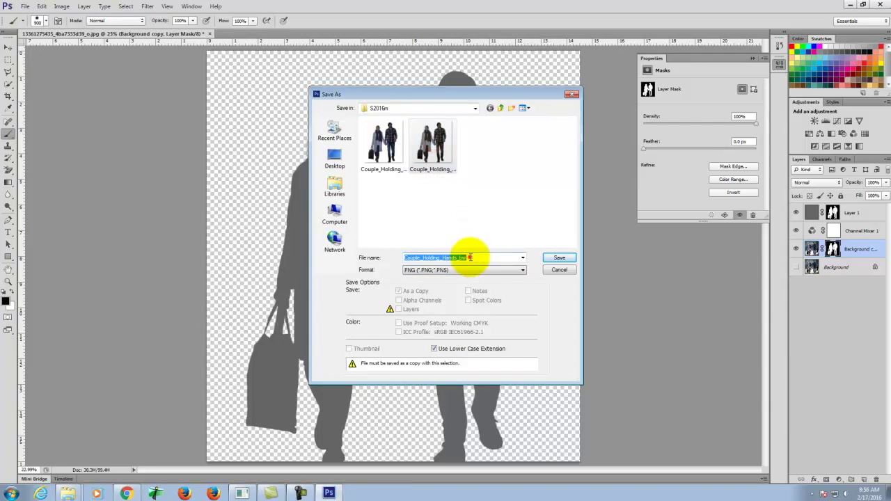
pyautogui.press('BackSpace')
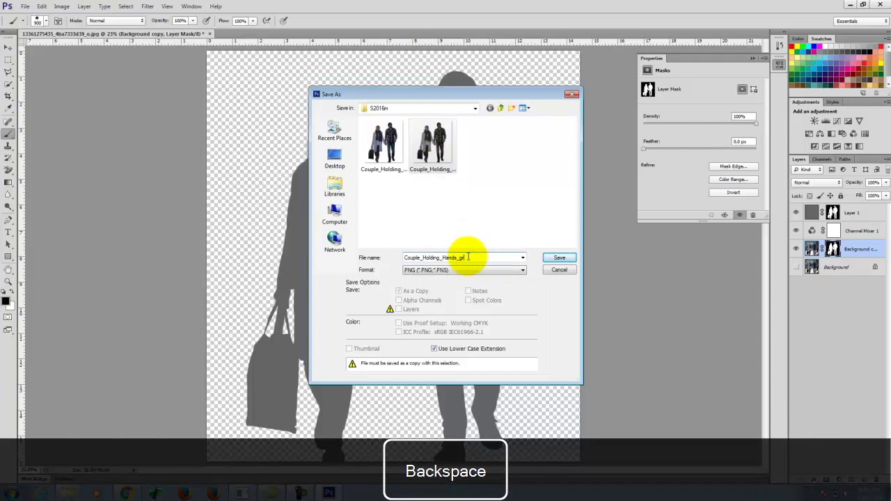
pyautogui.click(558, 260)
pyautogui.click(477, 155)
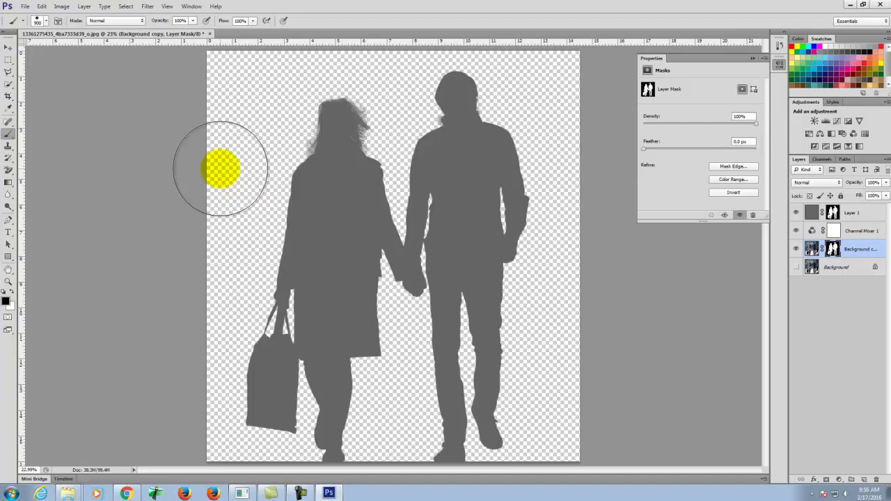
pyautogui.click(27, 7)
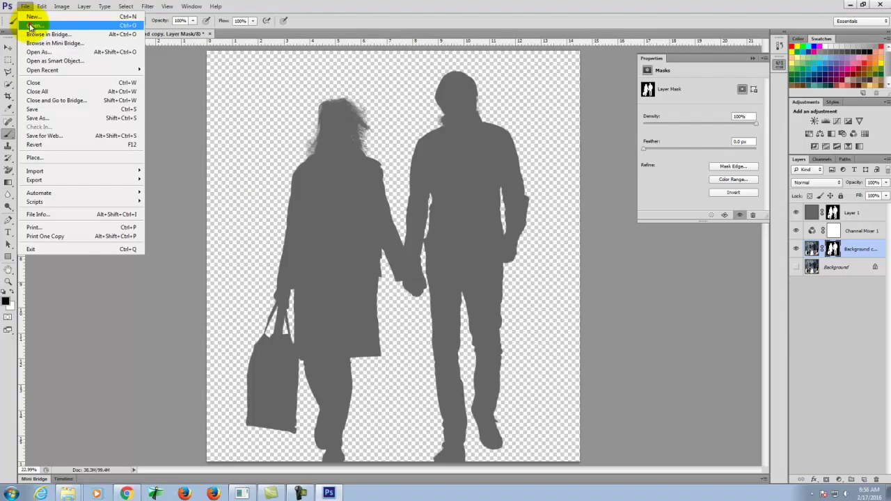
pyautogui.click(30, 26)
pyautogui.click(419, 112)
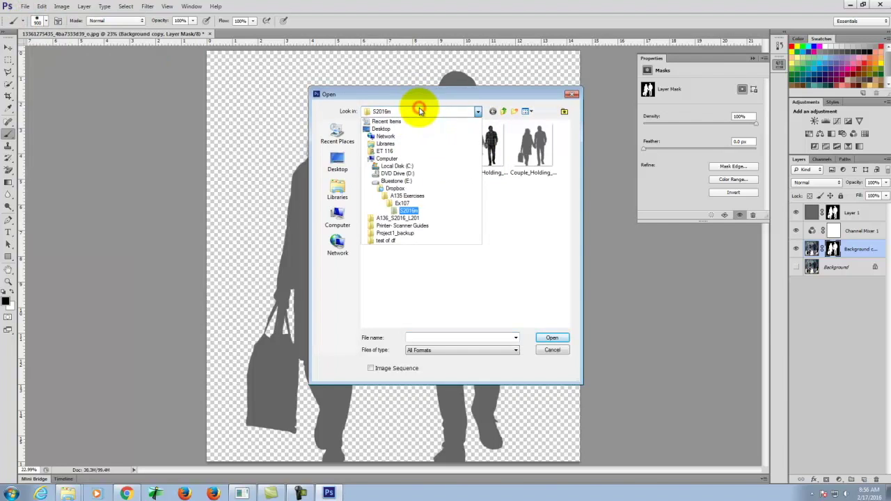
pyautogui.click(401, 203)
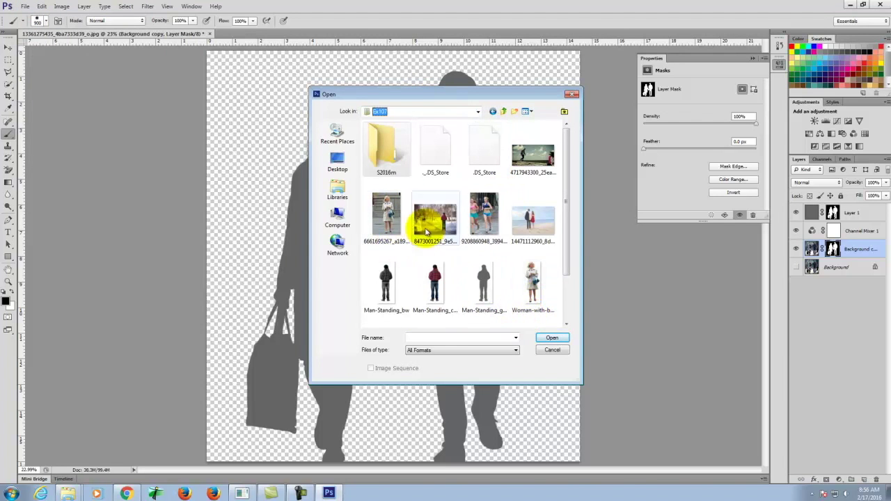
pyautogui.doubleClick(386, 147)
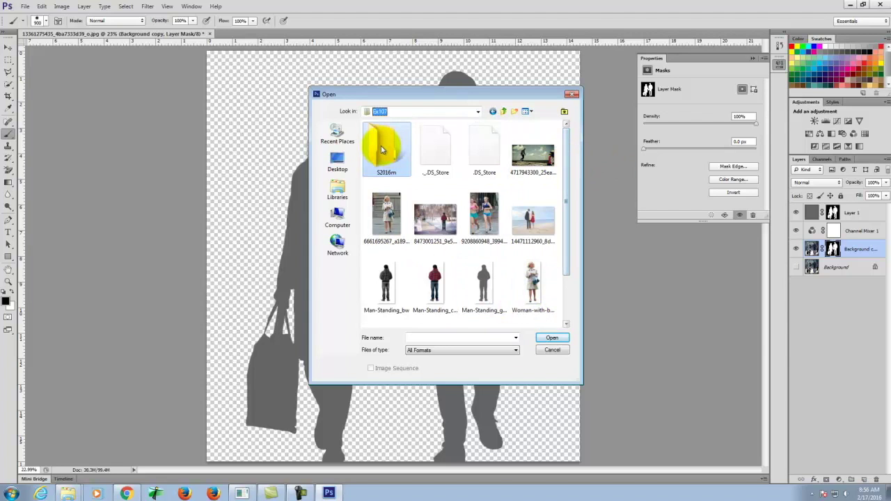
pyautogui.click(545, 350)
# Step: Switch to Chrome, find the runner photo 091206_Terry_Fox_Run-5 among the open Flickr pages and download its Original (1280 × 1280) size
pyautogui.click(126, 493)
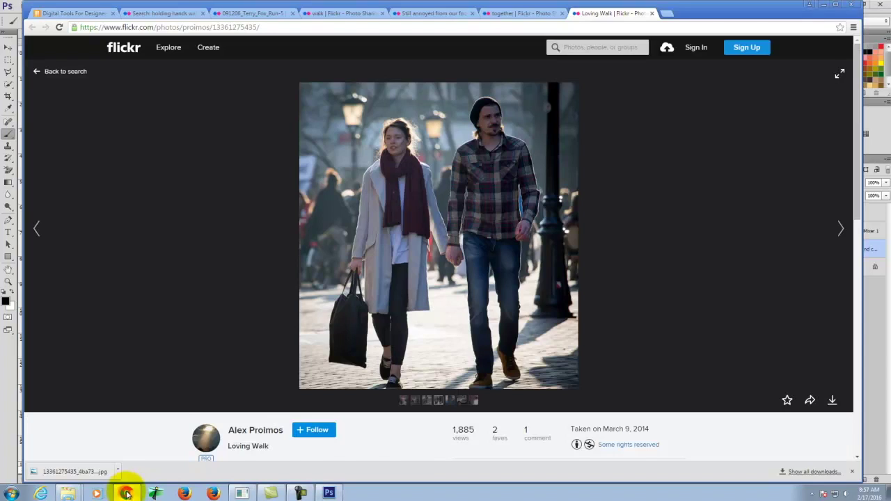
pyautogui.click(513, 13)
pyautogui.click(435, 12)
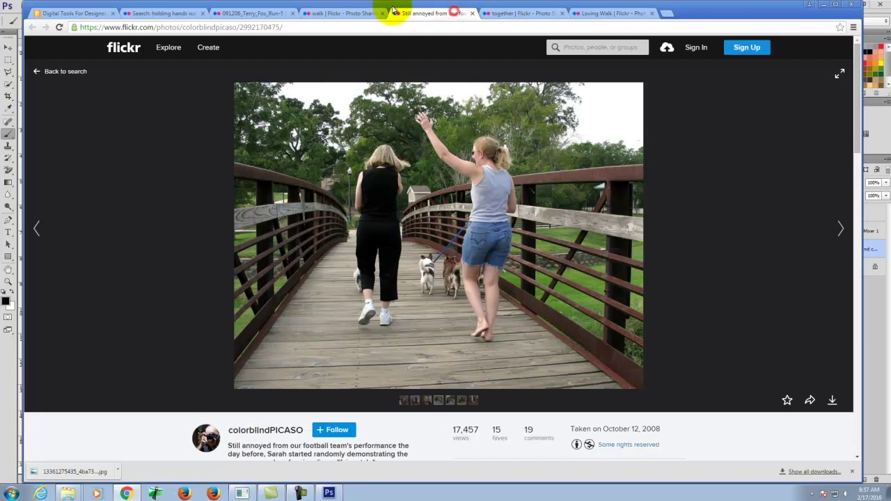
pyautogui.click(355, 17)
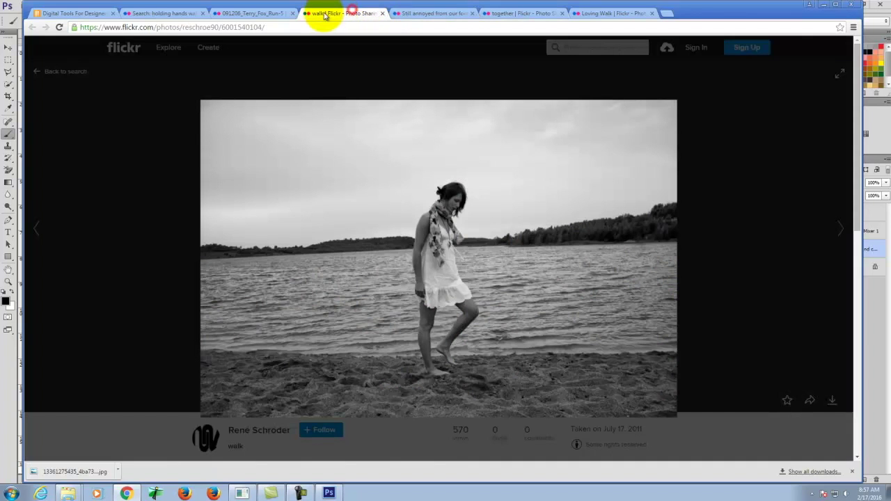
pyautogui.click(270, 14)
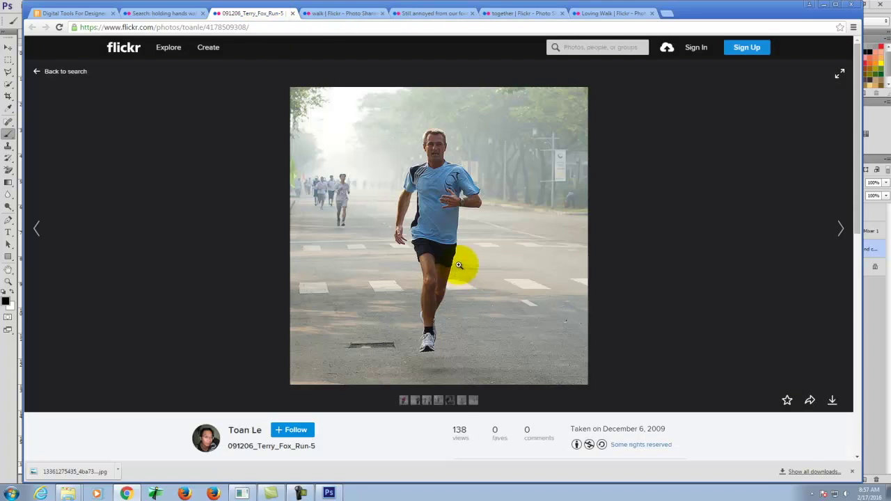
pyautogui.click(832, 403)
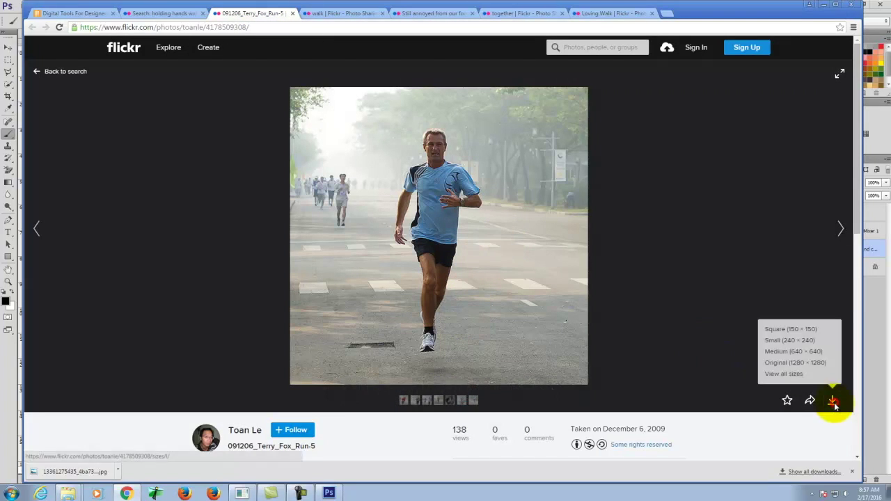
pyautogui.click(805, 365)
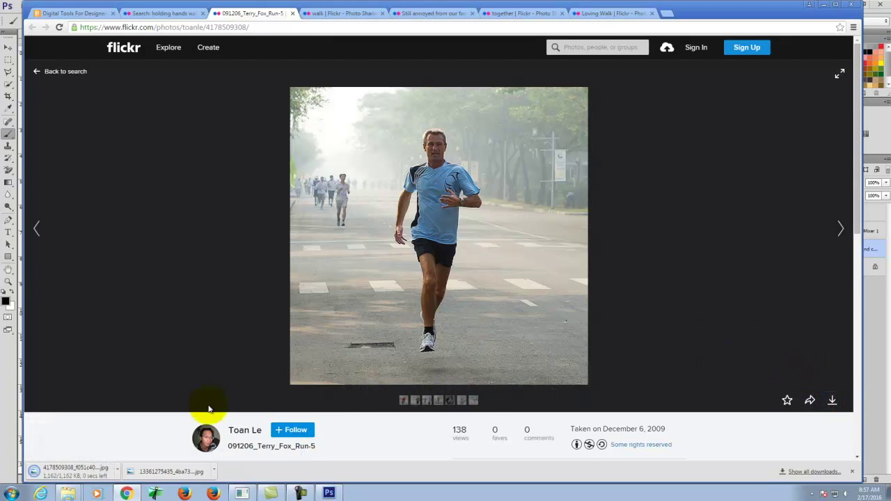
# Step: Show the downloaded runner photo in its folder and copy the file
pyautogui.click(120, 471)
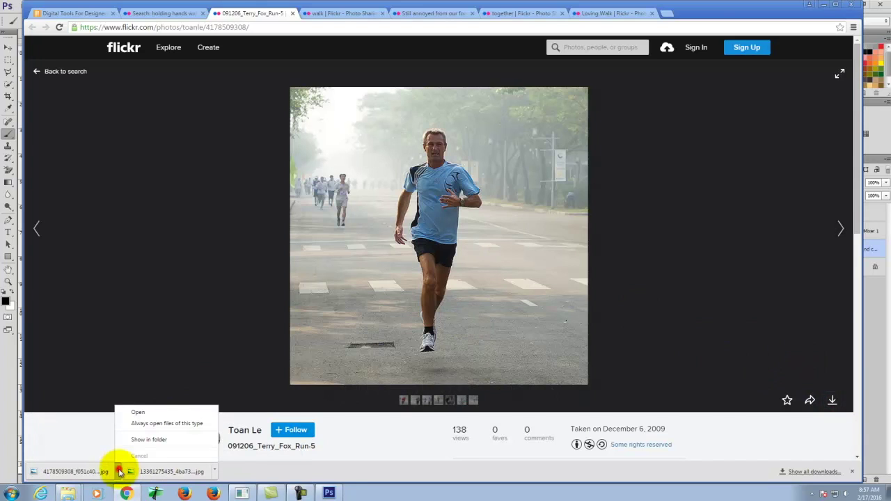
pyautogui.click(154, 438)
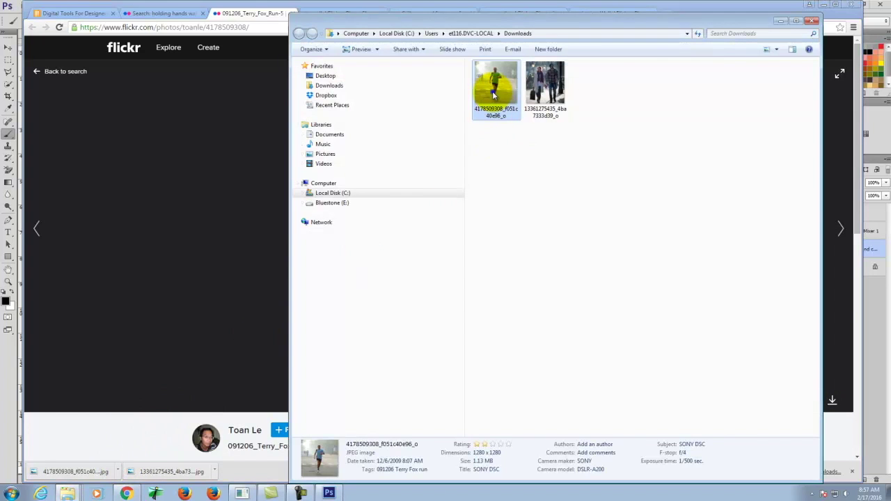
pyautogui.rightClick(492, 92)
pyautogui.click(518, 304)
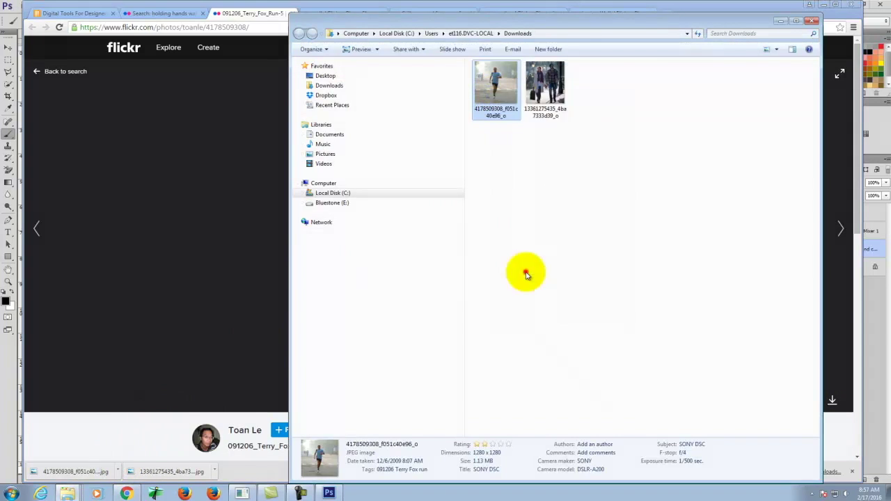
# Step: Paste the runner photo into the Dropbox > A135 Exercises > Ex107 > S2016m folder on the Bluestone (E:) drive
pyautogui.click(331, 203)
pyautogui.click(508, 202)
pyautogui.doubleClick(507, 193)
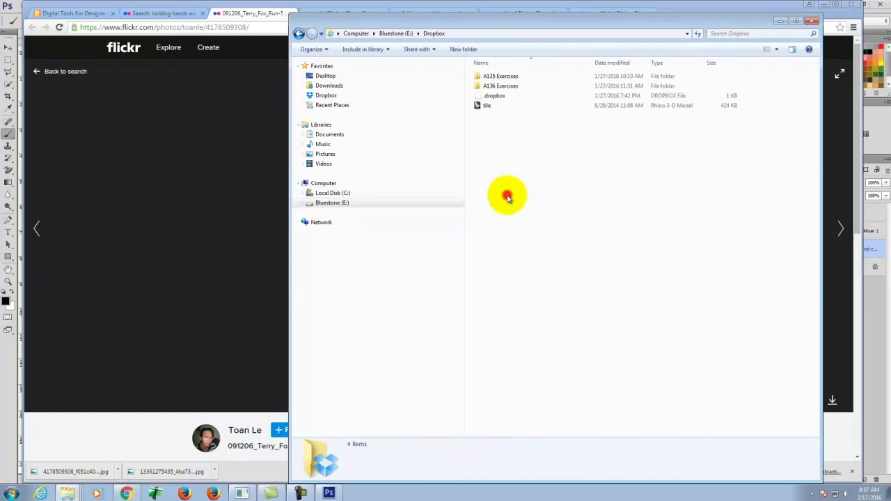
pyautogui.doubleClick(492, 78)
pyautogui.doubleClick(491, 115)
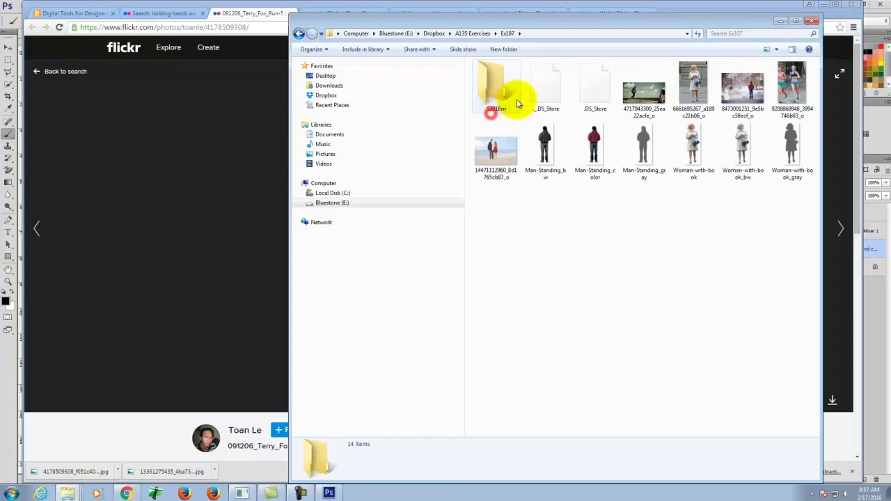
pyautogui.doubleClick(517, 103)
pyautogui.rightClick(552, 207)
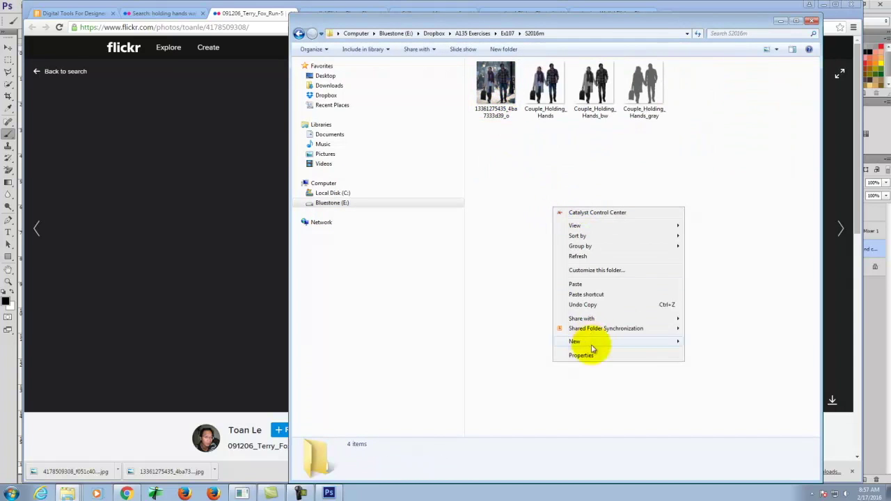
pyautogui.click(595, 284)
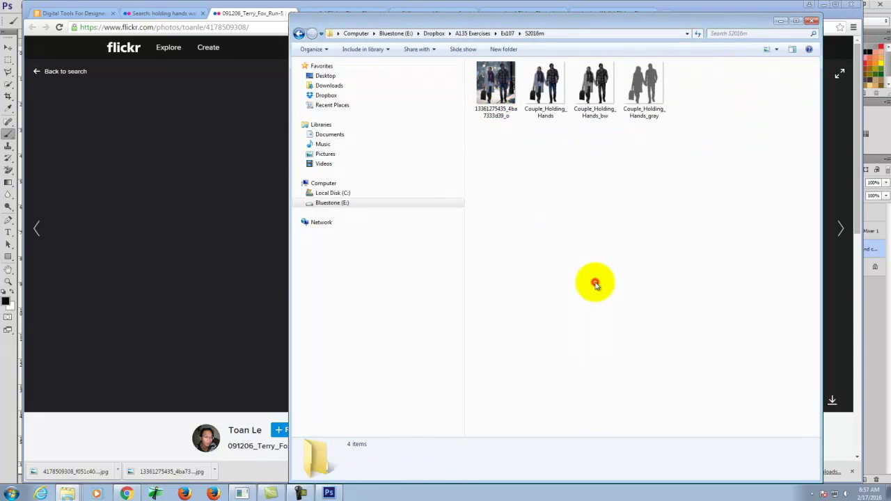
pyautogui.click(680, 236)
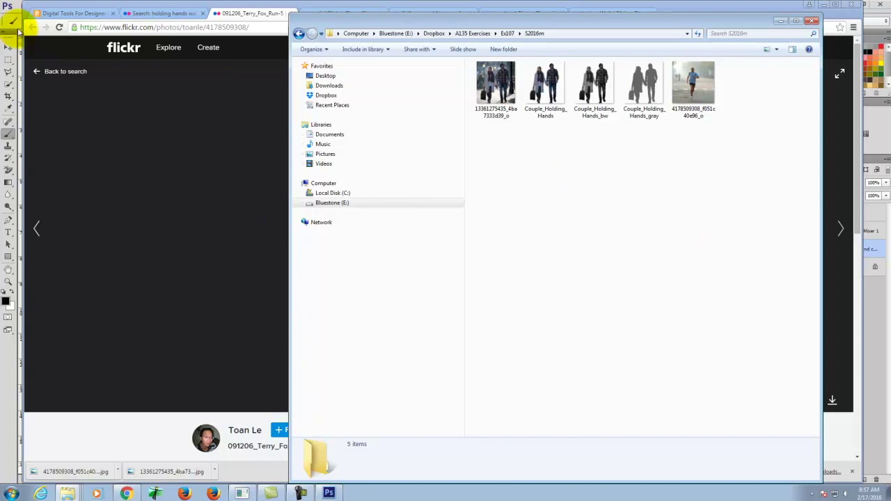
pyautogui.click(14, 8)
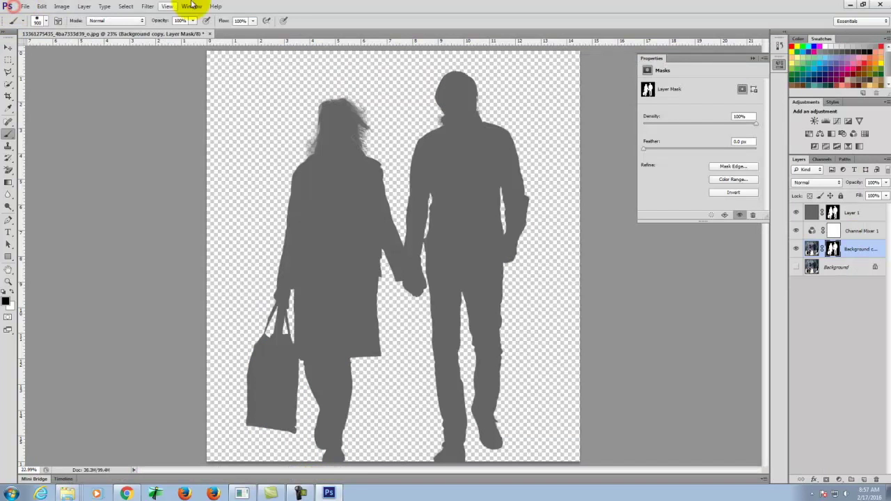
pyautogui.click(211, 35)
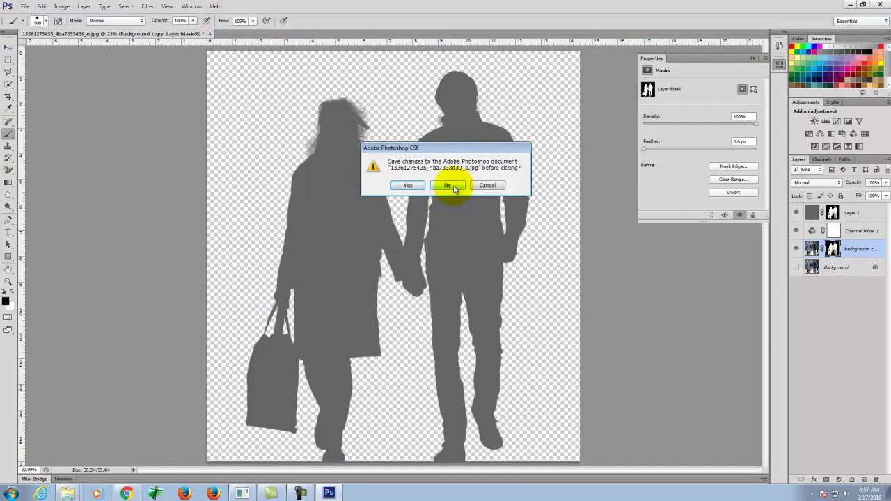
pyautogui.click(406, 186)
pyautogui.click(559, 336)
pyautogui.click(547, 152)
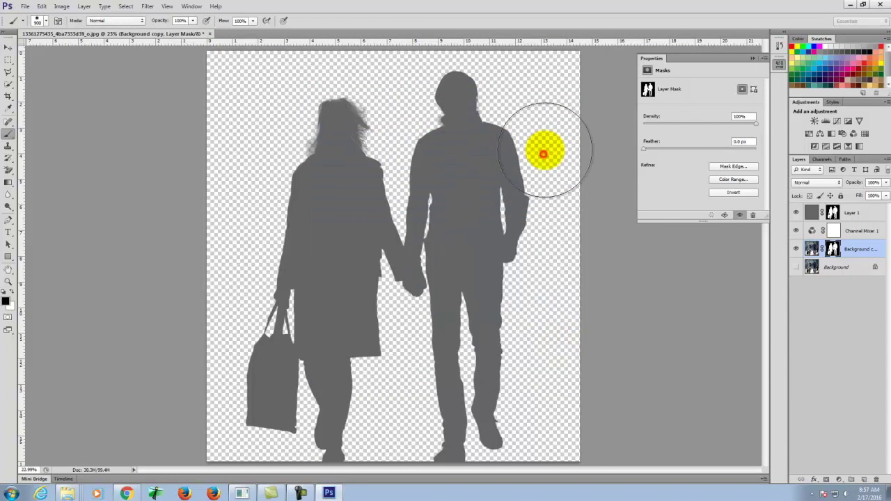
pyautogui.click(25, 7)
pyautogui.click(31, 30)
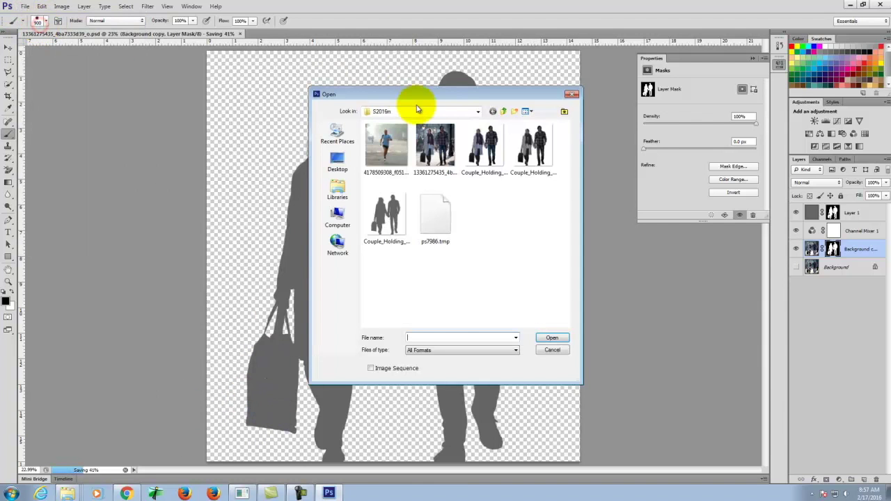
pyautogui.click(388, 145)
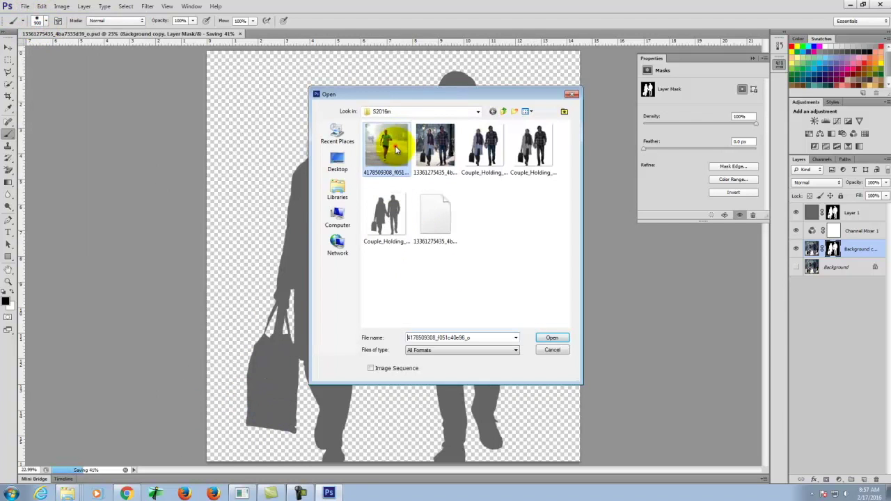
pyautogui.click(552, 339)
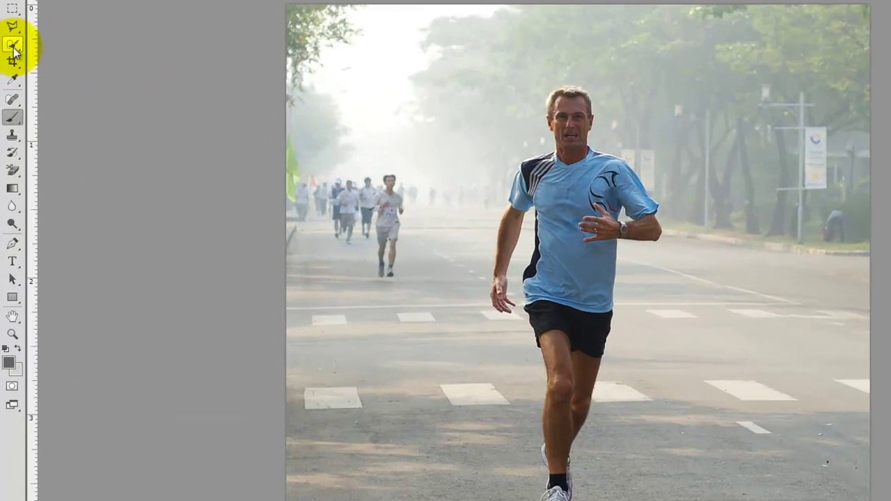
# Step: Select the entire background around the runner, including the street below and the gap beside his arm, with the Quick Selection tool
pyautogui.click(9, 85)
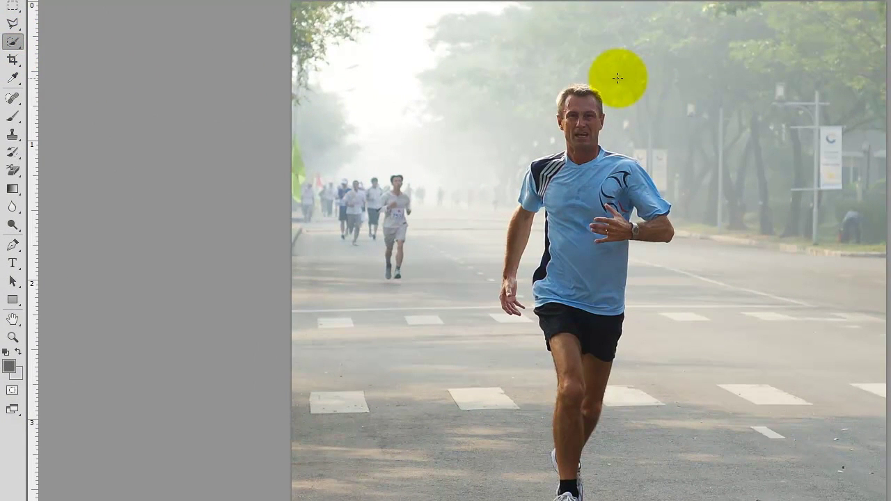
pyautogui.hotkey('ctrl', '=')
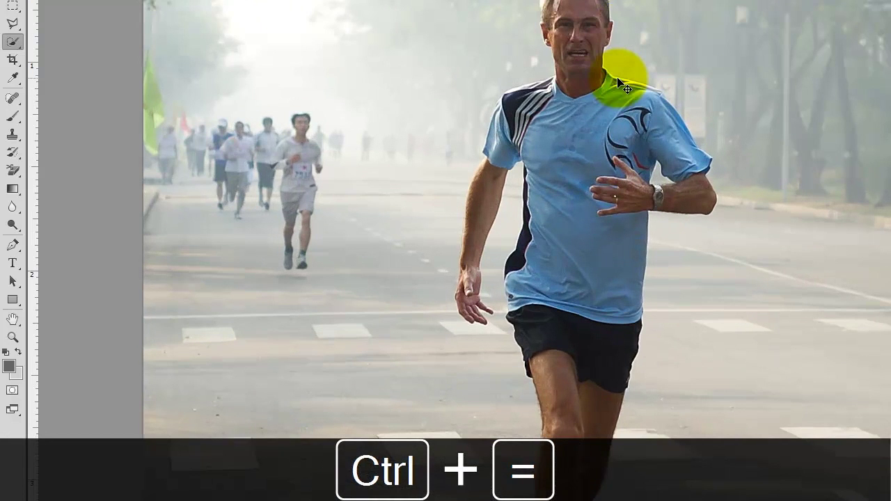
pyautogui.press('space')
pyautogui.moveTo(668, 64); pyautogui.dragTo(634, 140)
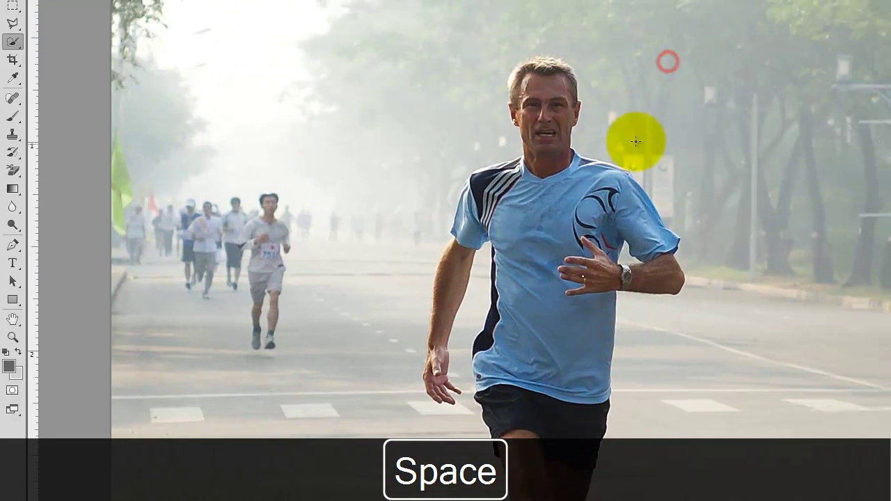
pyautogui.moveTo(609, 63)
pyautogui.mouseDown()
pyautogui.moveTo(644, 145)
pyautogui.moveTo(693, 205)
pyautogui.moveTo(758, 337)
pyautogui.moveTo(662, 346)
pyautogui.mouseUp()
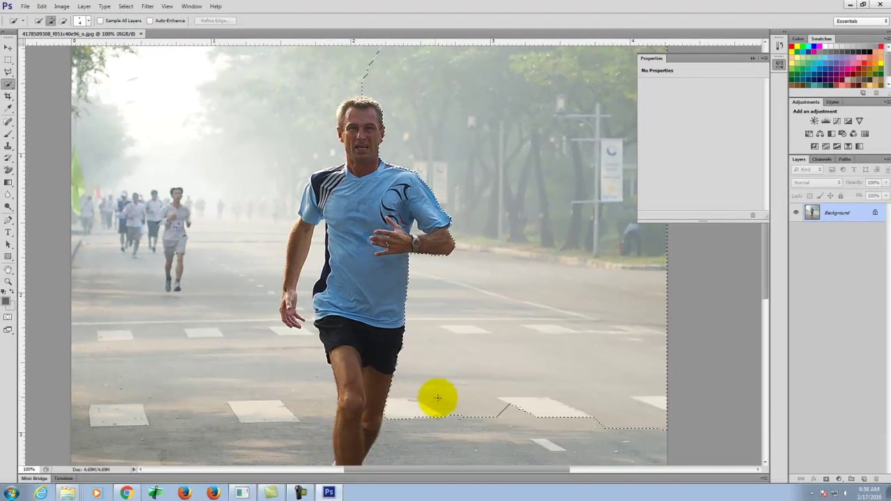
pyautogui.scroll(-5, 514, 260)
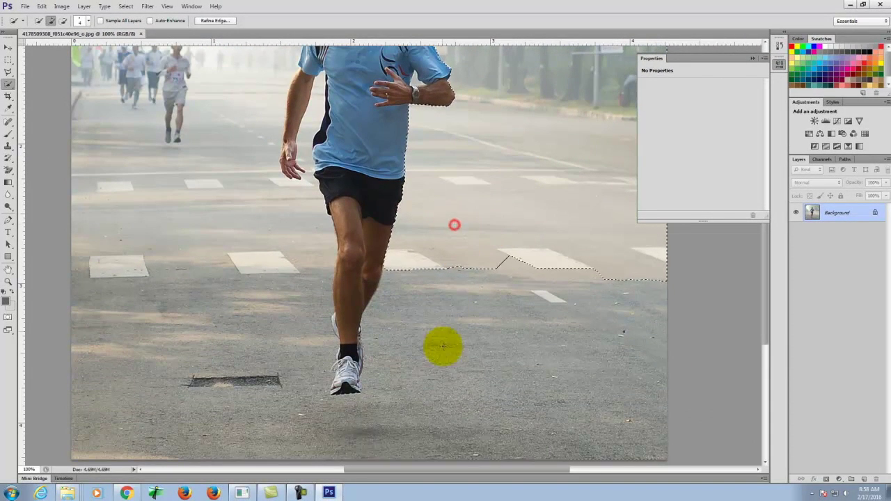
pyautogui.moveTo(257, 402)
pyautogui.mouseDown()
pyautogui.moveTo(236, 311)
pyautogui.moveTo(208, 257)
pyautogui.moveTo(196, 185)
pyautogui.mouseUp()
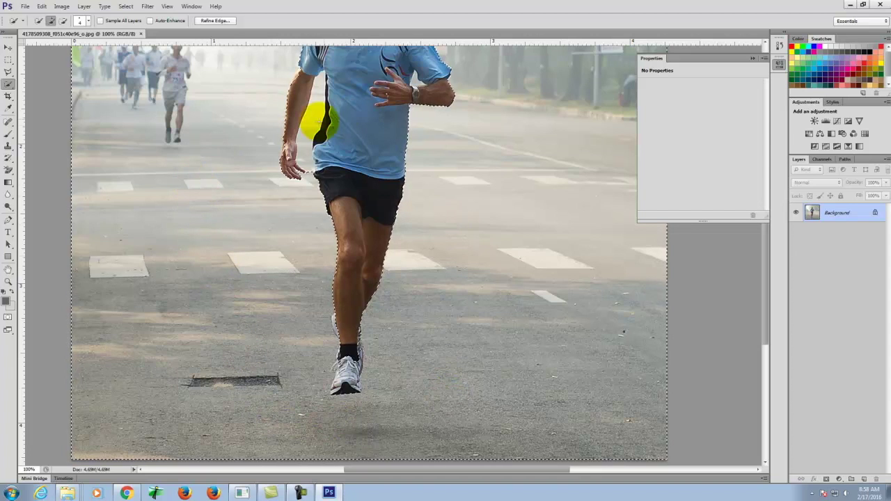
pyautogui.scroll(7, 359, 128)
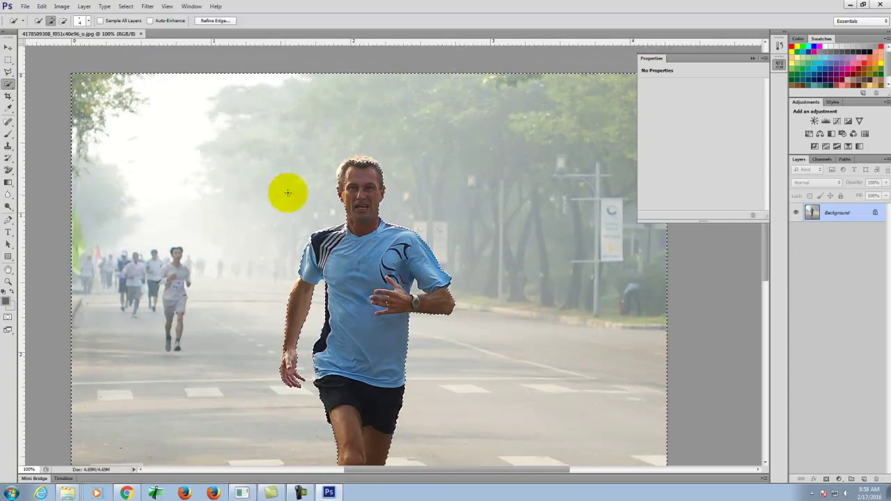
pyautogui.click(415, 291)
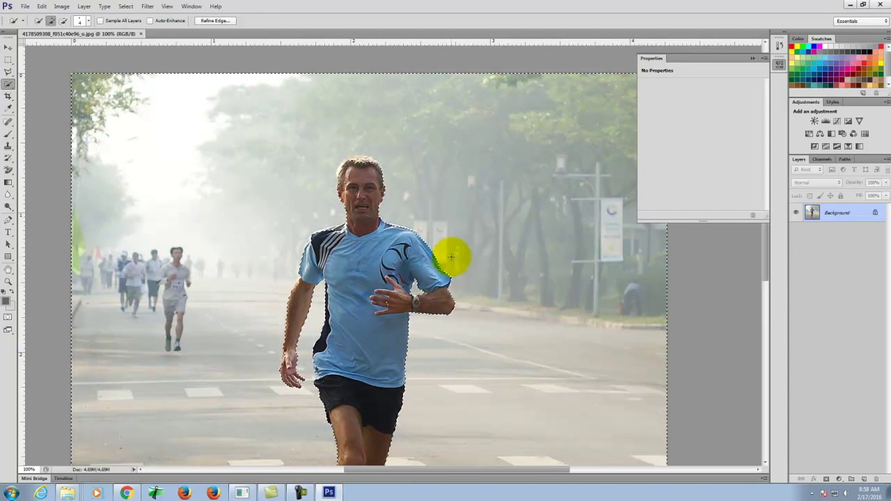
# Step: Subtract the runner's front shoe, laces and sock edges from the background selection
pyautogui.scroll(-3, 445, 230)
pyautogui.scroll(-4, 432, 199)
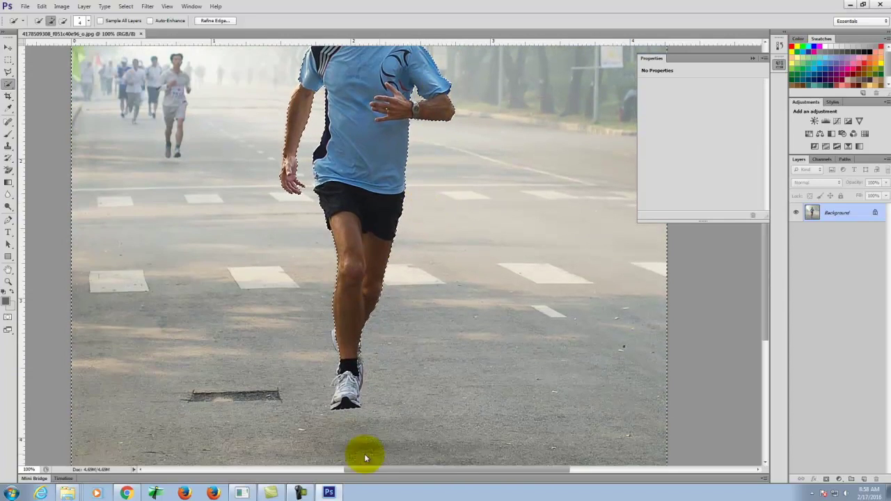
pyautogui.hotkey('ctrl', '=')
pyautogui.hotkey('ctrl', '=')
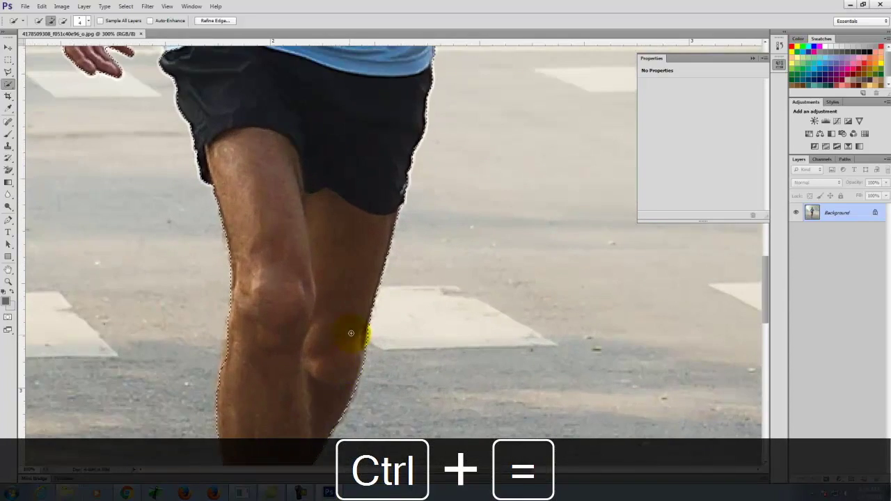
pyautogui.press('space')
pyautogui.moveTo(359, 390); pyautogui.dragTo(430, 5)
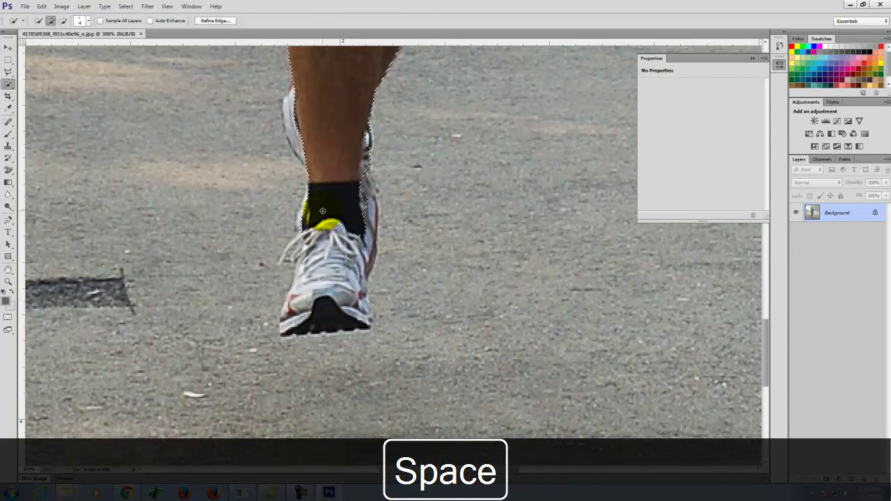
pyautogui.moveTo(324, 230)
pyautogui.mouseDown()
pyautogui.moveTo(309, 293)
pyautogui.moveTo(289, 331)
pyautogui.moveTo(305, 259)
pyautogui.mouseUp()
pyautogui.moveTo(304, 221)
pyautogui.mouseDown()
pyautogui.moveTo(322, 294)
pyautogui.moveTo(358, 307)
pyautogui.moveTo(376, 273)
pyautogui.mouseUp()
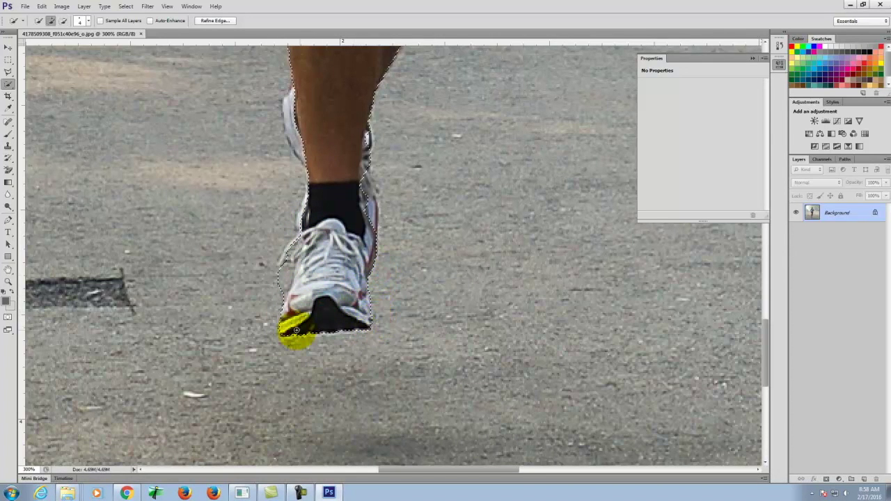
# Step: Exclude both visible edges of the rear shoe behind the runner's leg from the background selection
pyautogui.scroll(3, 341, 166)
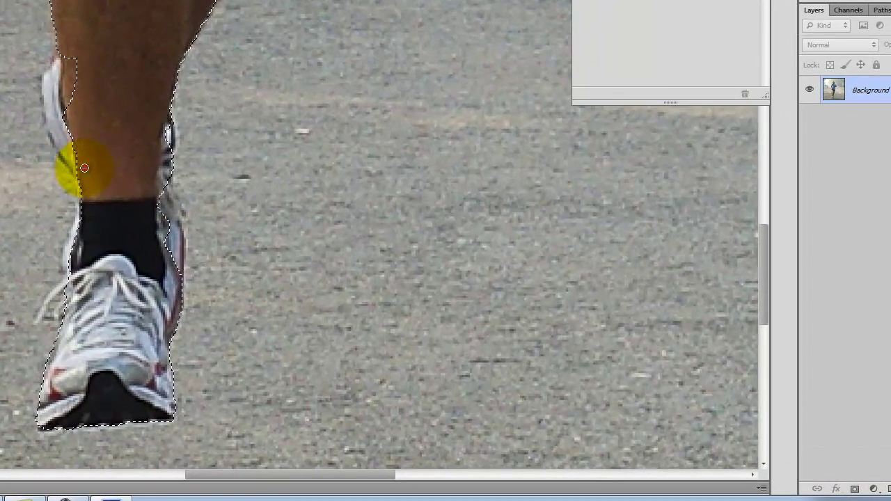
pyautogui.moveTo(85, 168)
pyautogui.mouseDown()
pyautogui.moveTo(67, 143)
pyautogui.moveTo(56, 93)
pyautogui.moveTo(75, 45)
pyautogui.moveTo(54, 81)
pyautogui.moveTo(61, 152)
pyautogui.mouseUp()
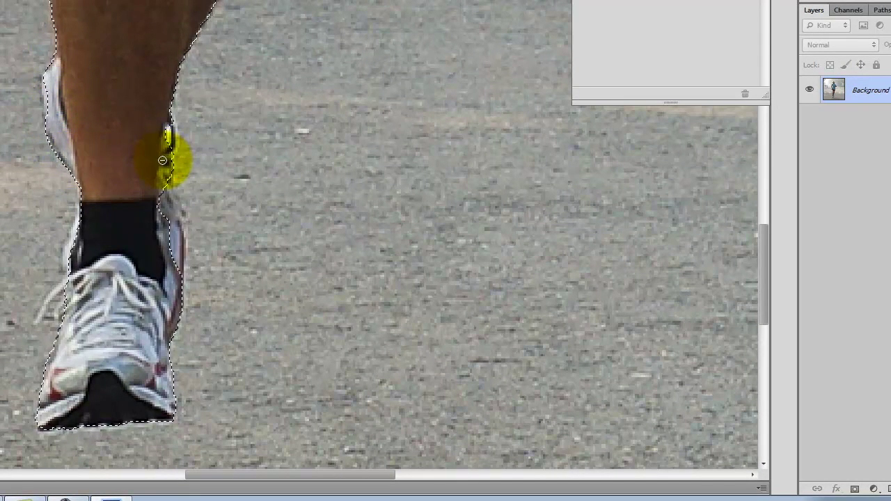
pyautogui.moveTo(172, 147)
pyautogui.mouseDown()
pyautogui.moveTo(150, 6)
pyautogui.moveTo(145, 16)
pyautogui.moveTo(302, 133)
pyautogui.mouseUp()
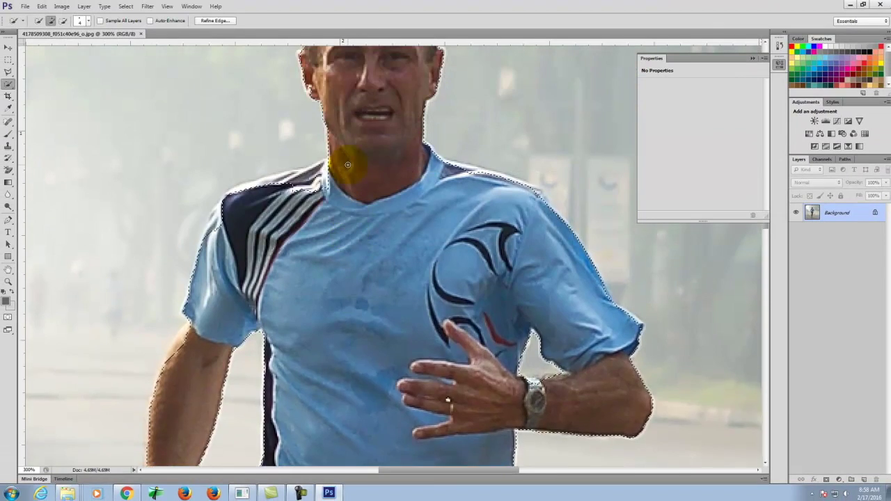
# Step: Correct the background selection along the runner's neck and collar and around the light hair on his head
pyautogui.moveTo(347, 165)
pyautogui.mouseDown()
pyautogui.moveTo(368, 174)
pyautogui.moveTo(392, 159)
pyautogui.moveTo(369, 143)
pyautogui.moveTo(323, 166)
pyautogui.mouseUp()
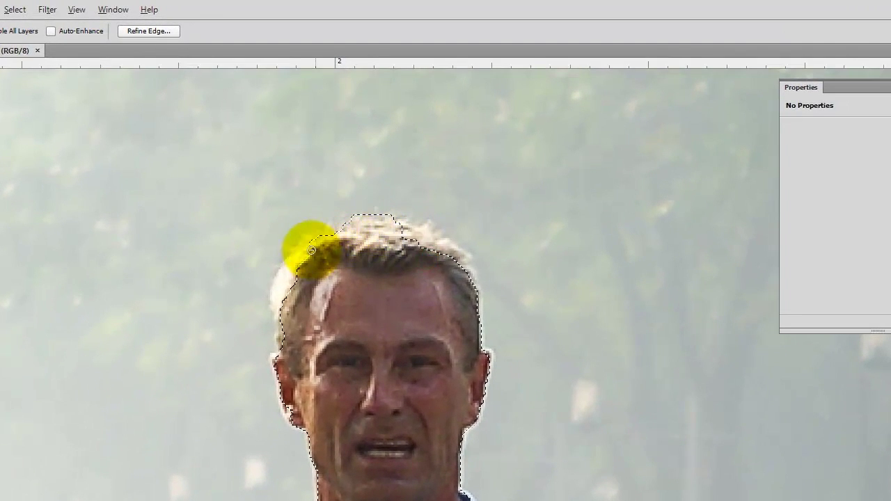
pyautogui.moveTo(311, 250)
pyautogui.mouseDown()
pyautogui.moveTo(288, 282)
pyautogui.moveTo(285, 347)
pyautogui.moveTo(424, 258)
pyautogui.moveTo(406, 229)
pyautogui.moveTo(382, 233)
pyautogui.moveTo(459, 261)
pyautogui.moveTo(482, 316)
pyautogui.mouseUp()
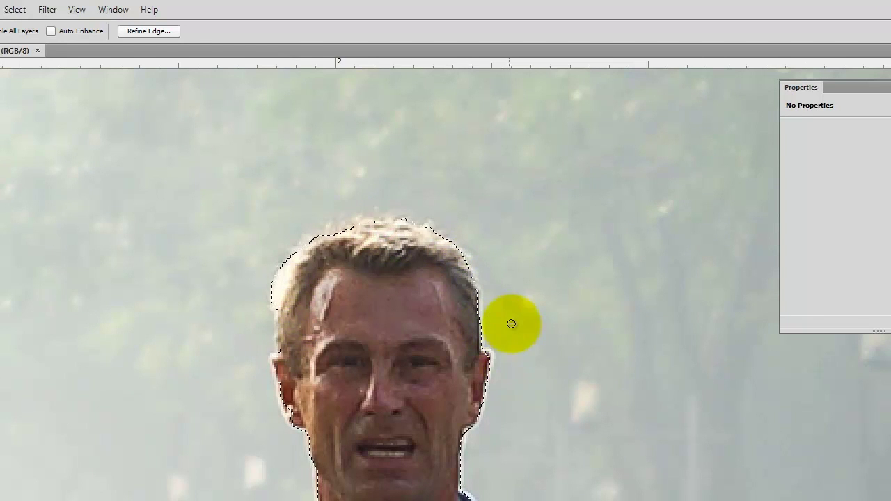
pyautogui.moveTo(466, 400); pyautogui.dragTo(444, 353)
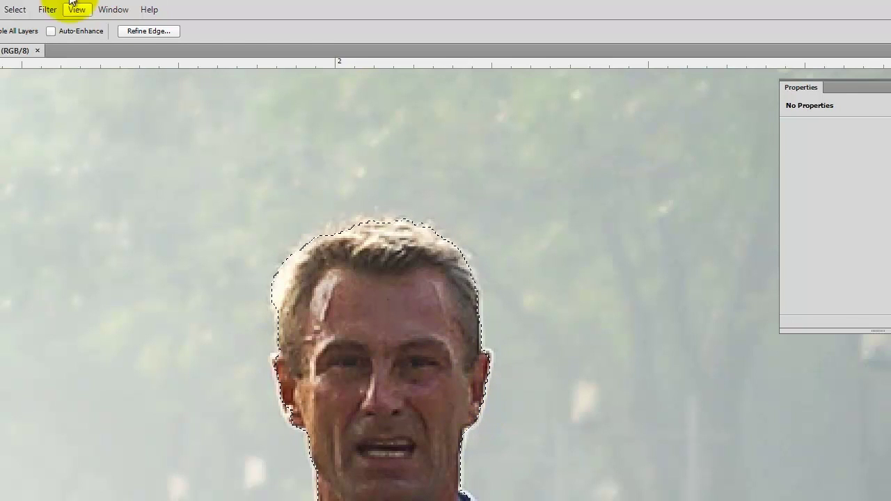
# Step: Refine the selection edge with a radius of 1 px, smooth 3 and feather 0.3 px
pyautogui.click(14, 9)
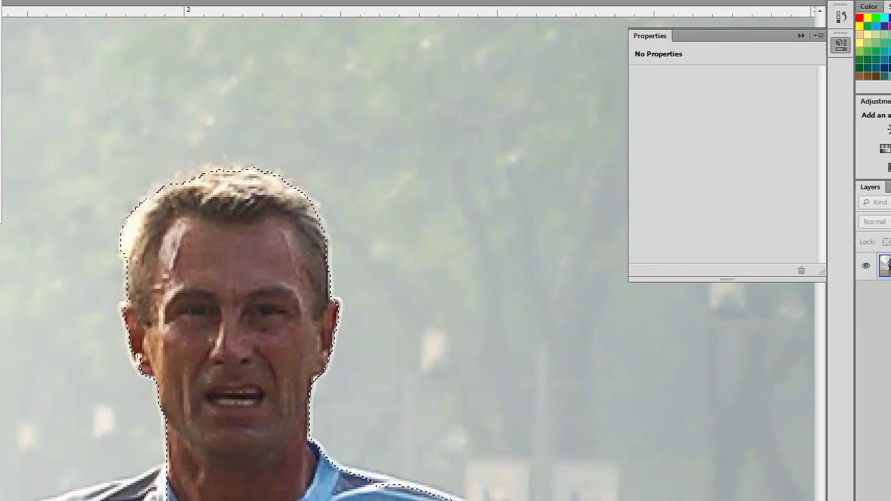
pyautogui.click(37, 150)
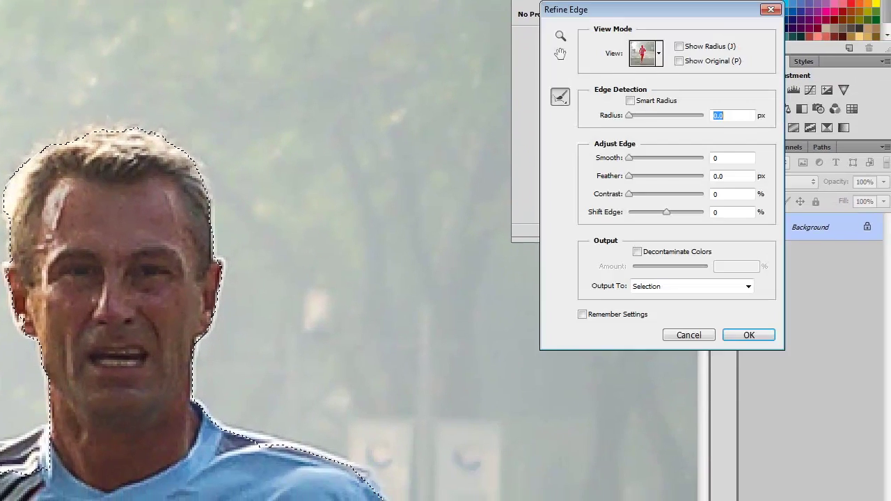
pyautogui.doubleClick(727, 116)
pyautogui.write('1')
pyautogui.press('Tab')
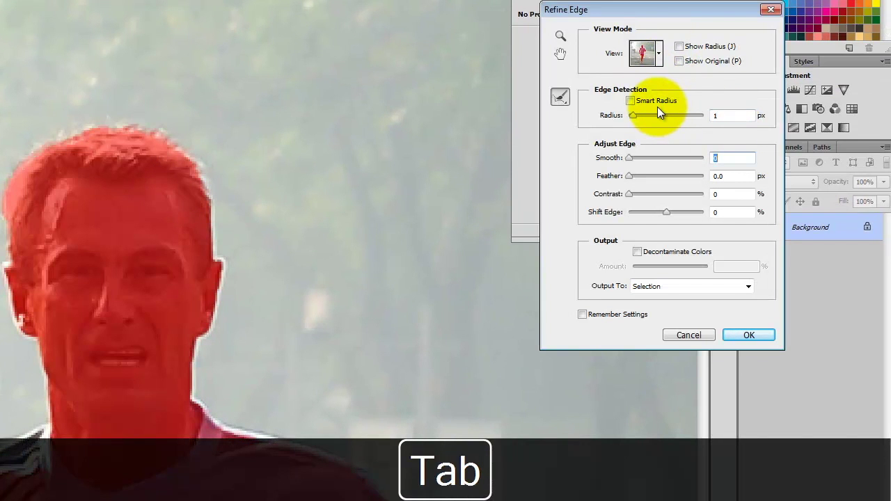
pyautogui.write('3')
pyautogui.press('Tab')
pyautogui.press('Delete')
pyautogui.write('.3')
pyautogui.press('Tab')
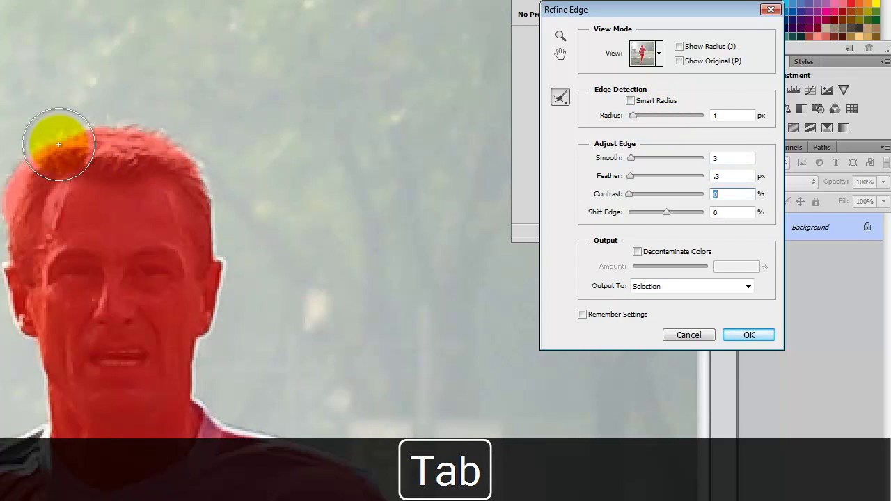
# Step: Brush the edge refinement along the runner's hairline and apply it to the selection
pyautogui.hotkey('ctrl', '=')
pyautogui.hotkey('ctrl', '=')
pyautogui.hotkey('ctrl', '=')
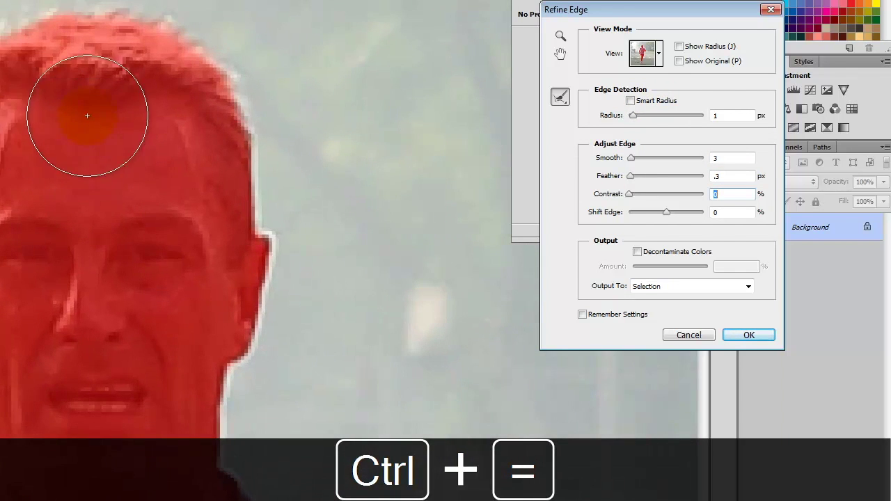
pyautogui.moveTo(85, 194); pyautogui.dragTo(90, 211)
pyautogui.click(249, 116)
pyautogui.moveTo(142, 120); pyautogui.dragTo(134, 142)
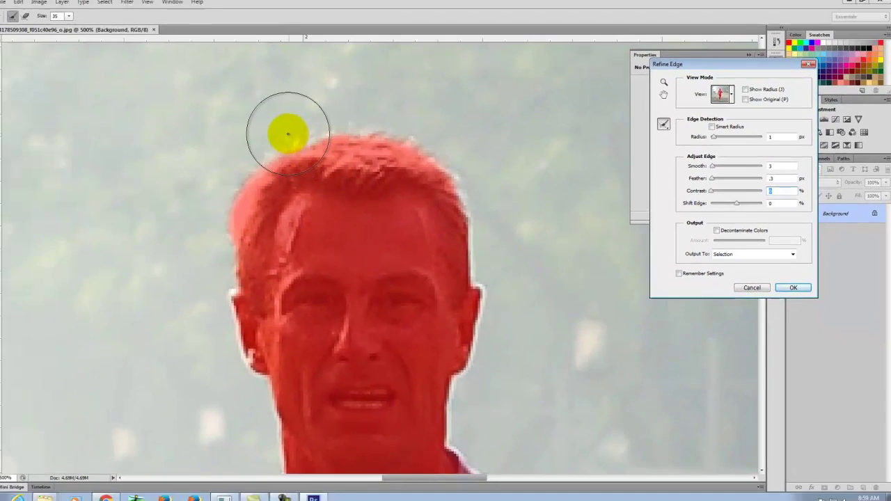
pyautogui.moveTo(300, 139)
pyautogui.mouseDown()
pyautogui.moveTo(227, 222)
pyautogui.moveTo(326, 135)
pyautogui.moveTo(400, 129)
pyautogui.moveTo(465, 156)
pyautogui.moveTo(492, 183)
pyautogui.moveTo(522, 230)
pyautogui.mouseUp()
pyautogui.click(344, 149)
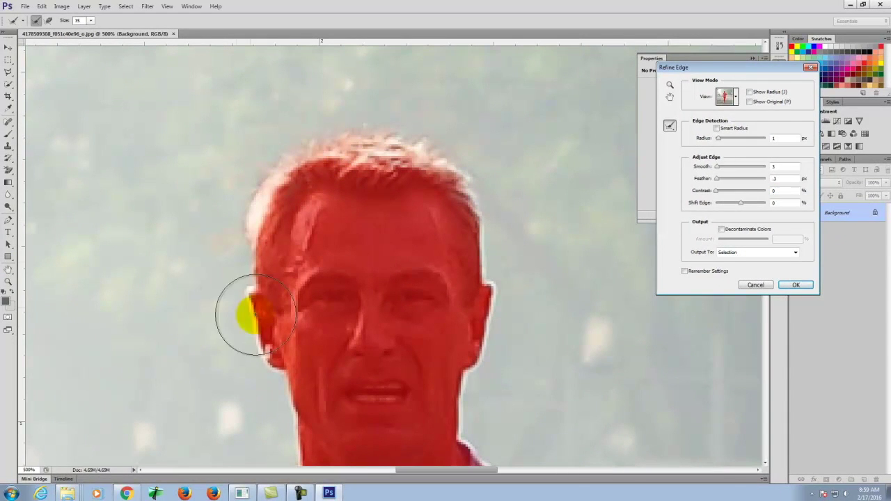
pyautogui.click(797, 286)
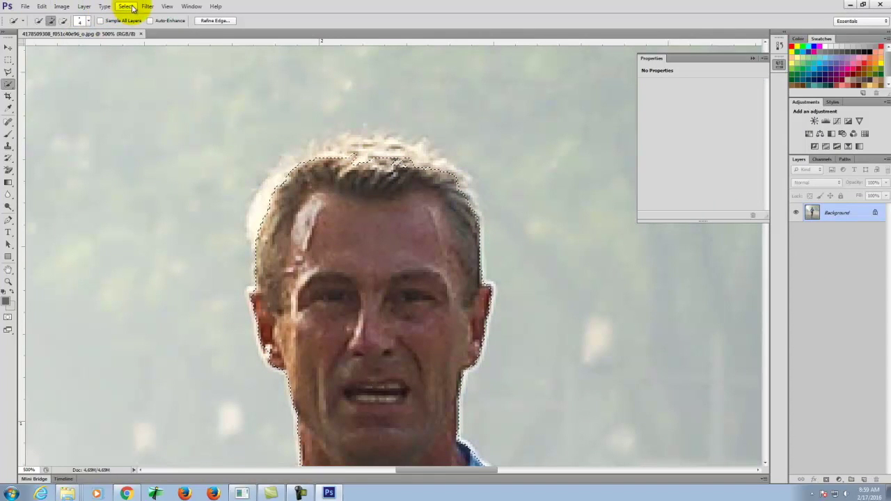
# Step: Invert the selection to the runner, use it to mask a duplicate of the Background layer, and hide the original layer
pyautogui.click(125, 7)
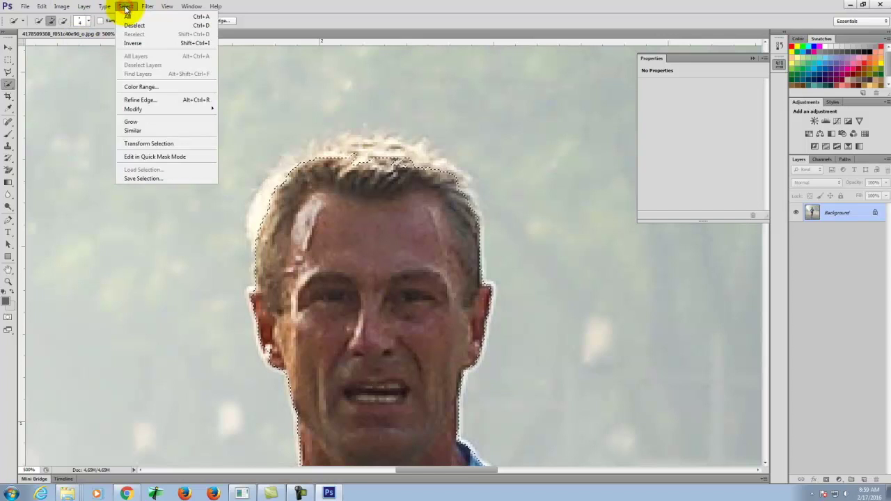
pyautogui.click(126, 43)
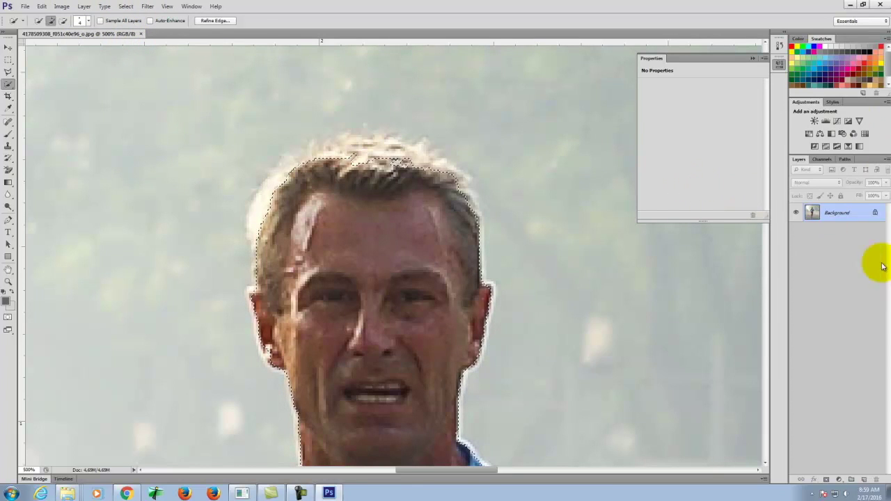
pyautogui.rightClick(845, 217)
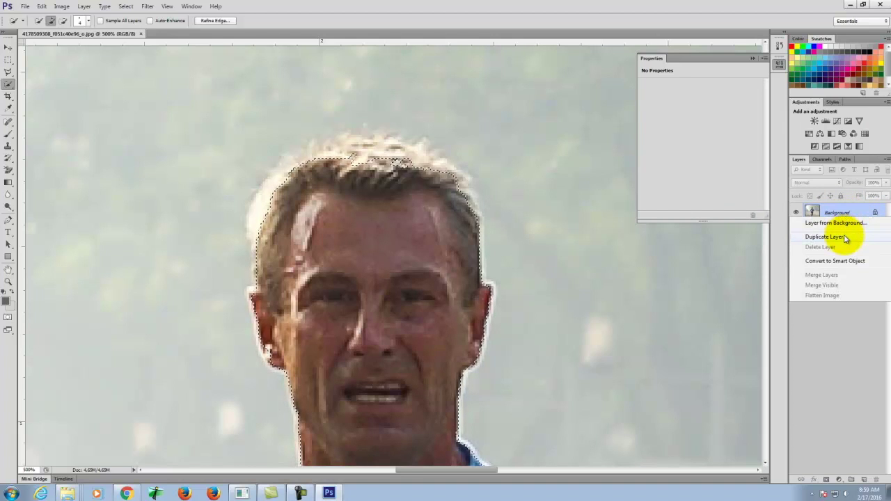
pyautogui.click(845, 239)
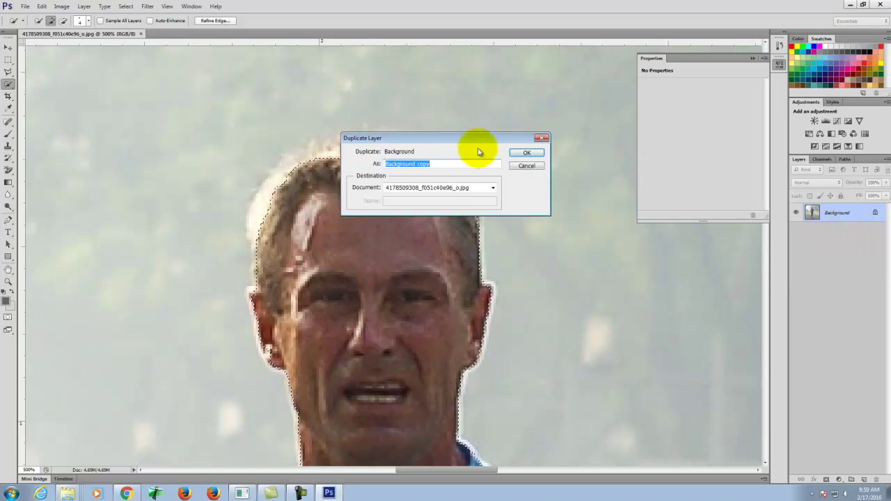
pyautogui.click(516, 154)
pyautogui.click(798, 231)
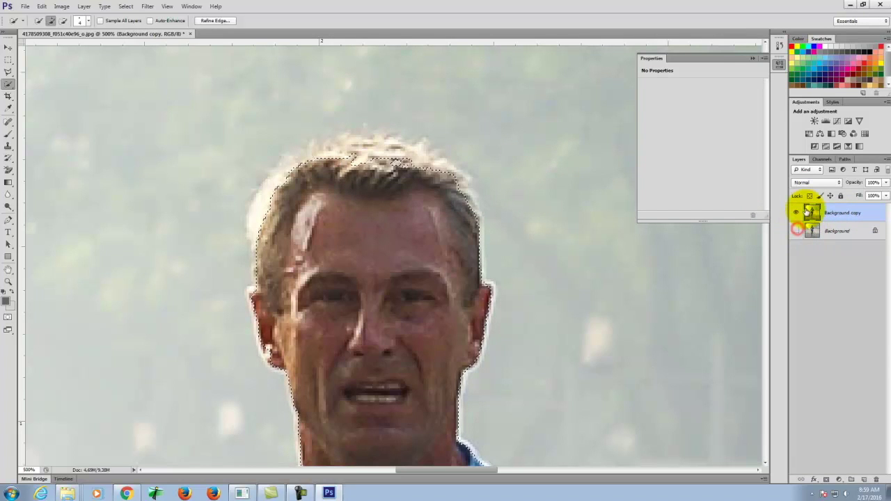
pyautogui.click(827, 480)
# Step: Restore the missing shirt edges along both shoulders by painting white on the layer mask with a size 15 brush
pyautogui.scroll(-3, 478, 202)
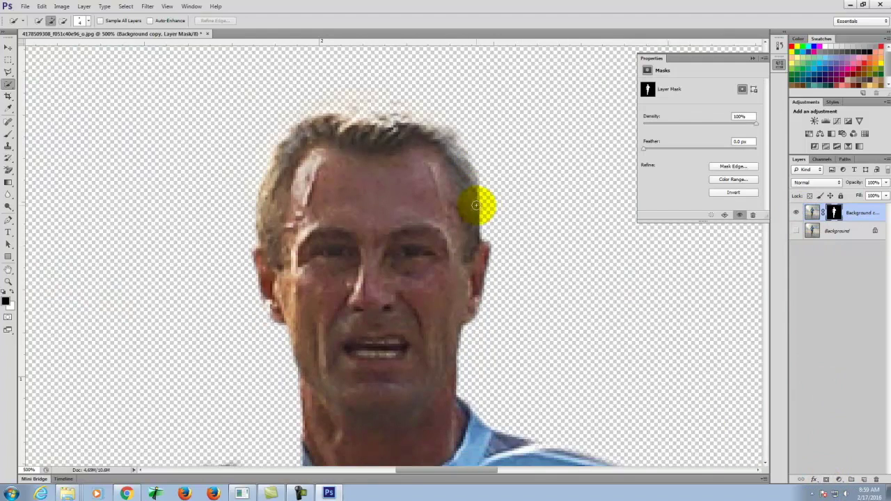
pyautogui.scroll(-2, 476, 205)
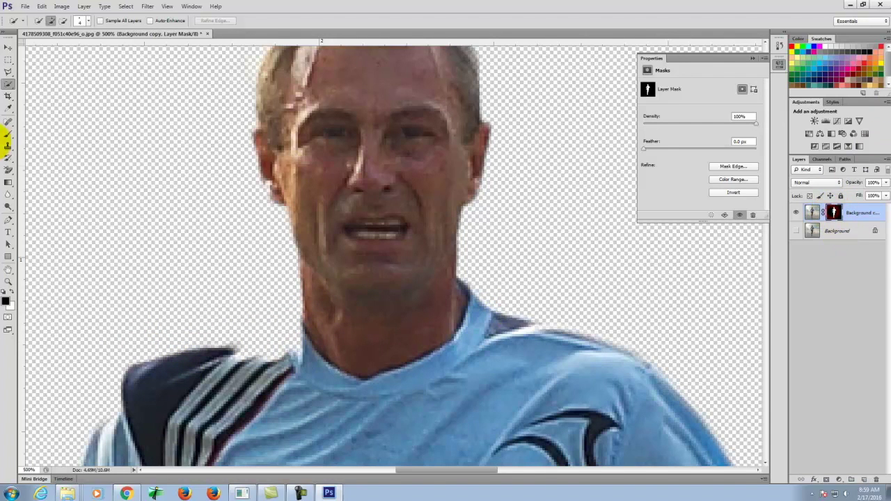
pyautogui.click(6, 134)
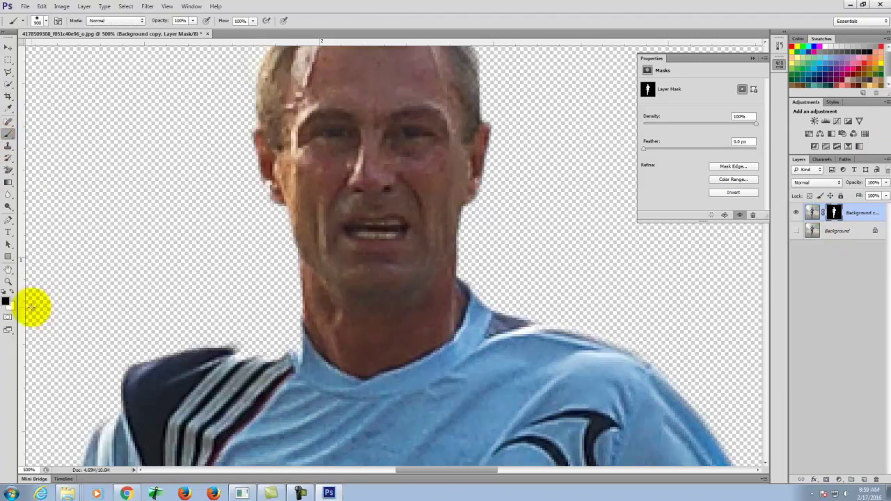
pyautogui.click(10, 291)
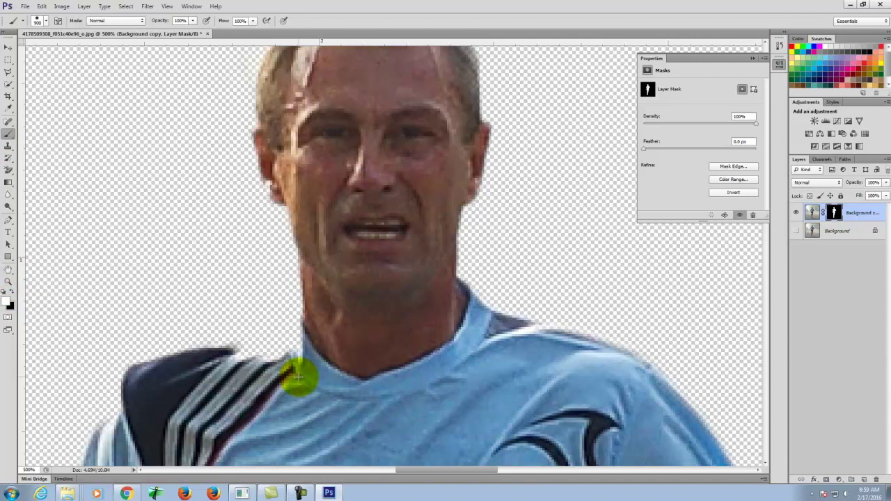
pyautogui.press(']')
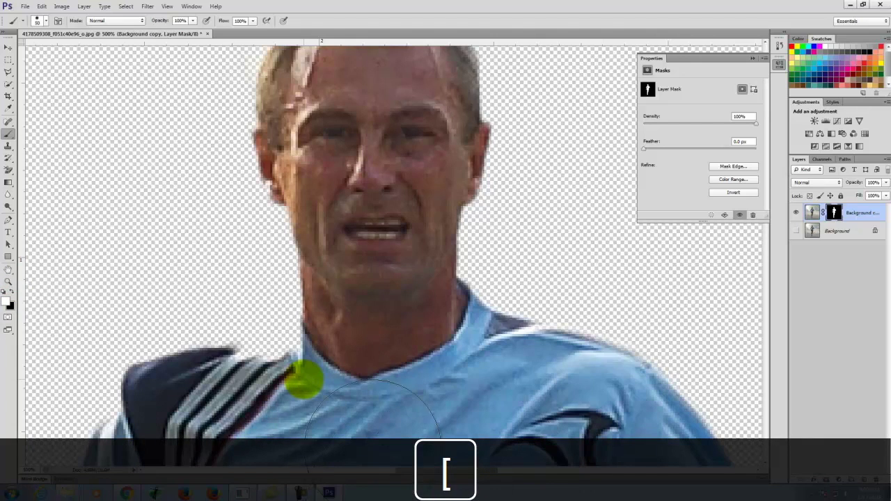
pyautogui.press('[')
pyautogui.moveTo(306, 383)
pyautogui.mouseDown()
pyautogui.moveTo(218, 368)
pyautogui.moveTo(298, 358)
pyautogui.moveTo(205, 365)
pyautogui.moveTo(272, 352)
pyautogui.moveTo(325, 328)
pyautogui.mouseUp()
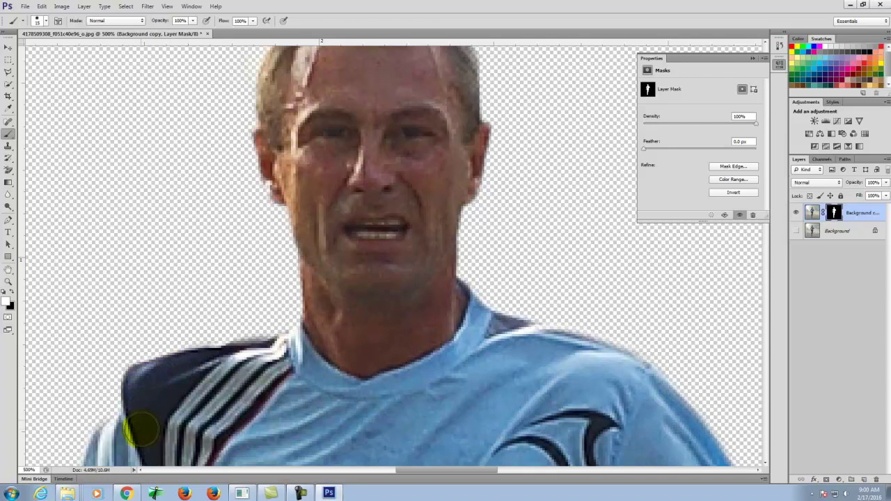
pyautogui.click(139, 404)
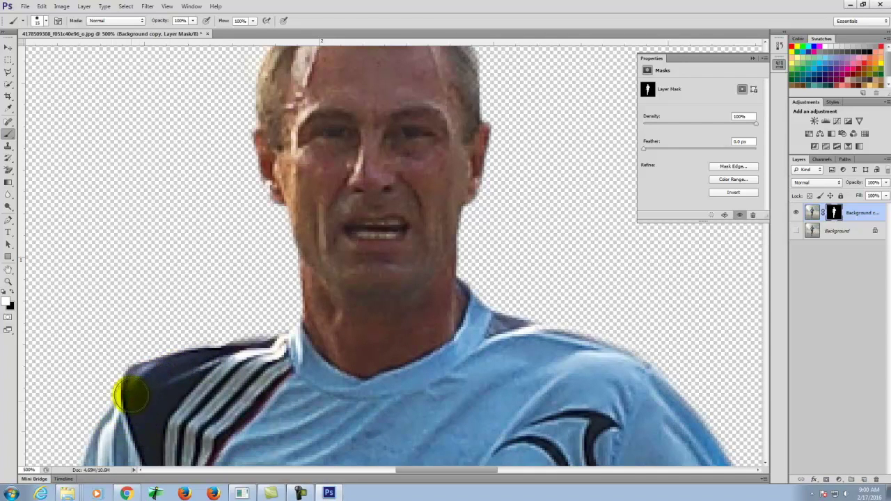
pyautogui.moveTo(512, 336); pyautogui.dragTo(625, 362)
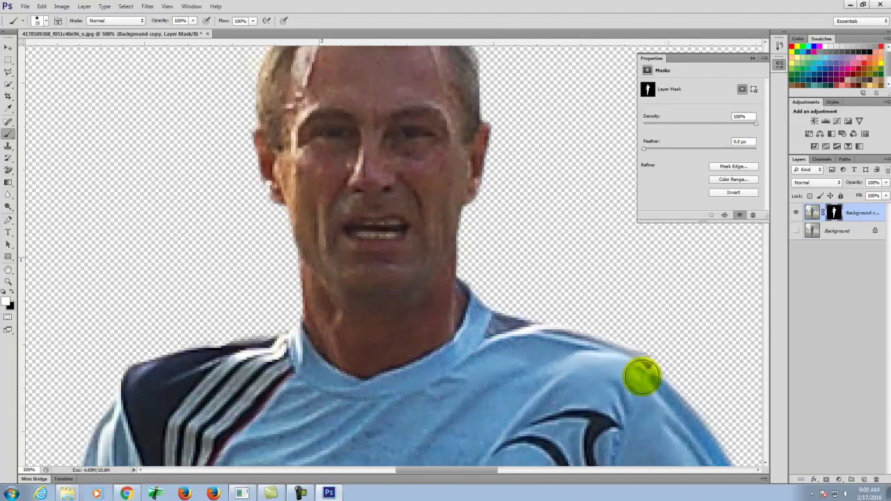
# Step: Crop the canvas closely around the runner using an unconstrained aspect ratio
pyautogui.scroll(2, 380, 132)
pyautogui.scroll(2, 381, 133)
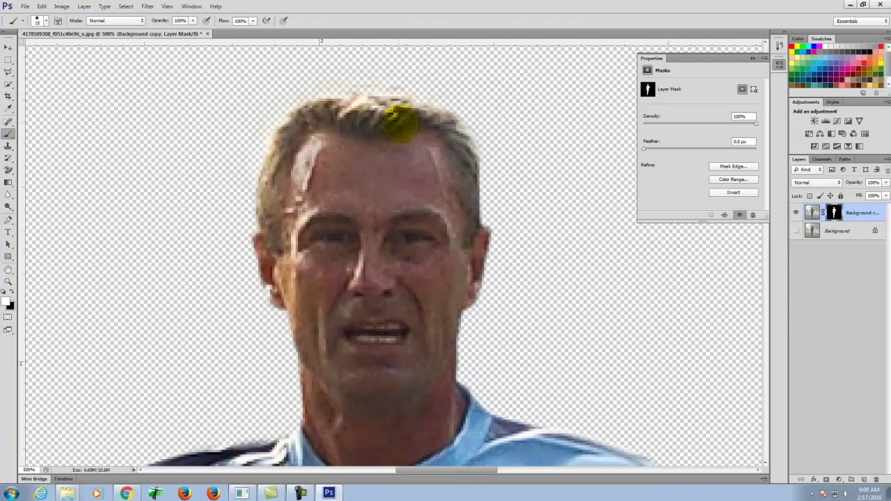
pyautogui.scroll(-3, 417, 133)
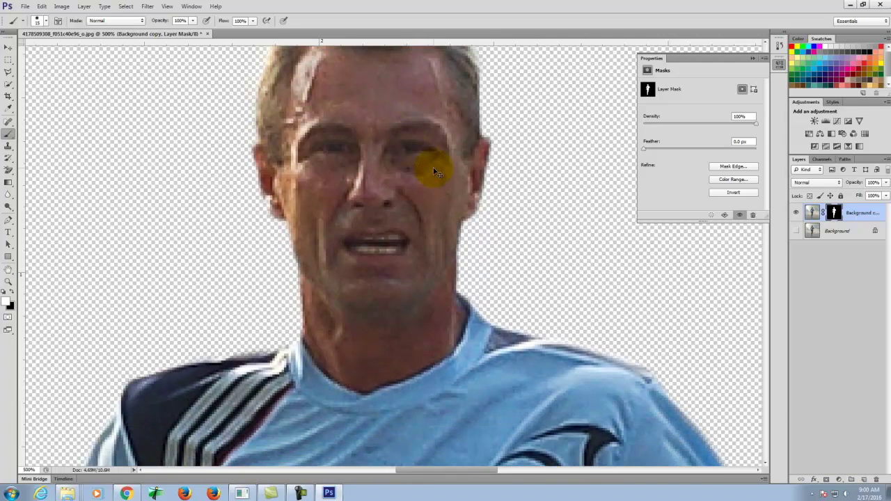
pyautogui.hotkey('ctrl', '0')
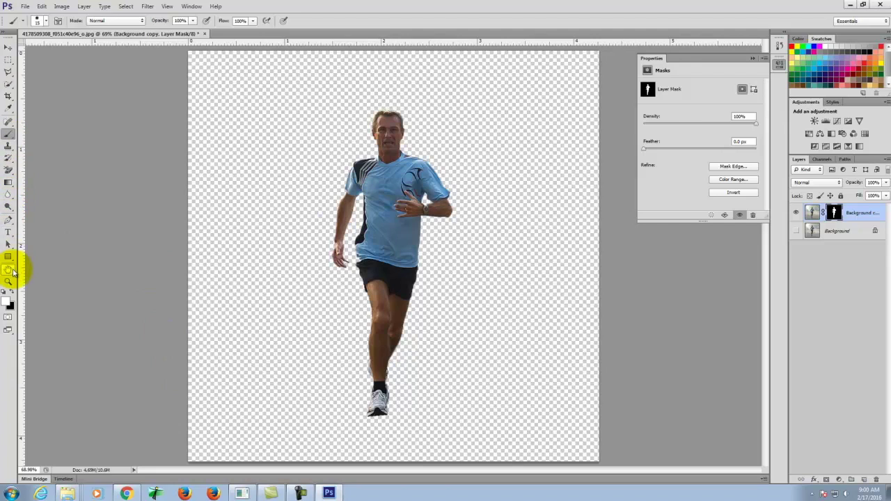
pyautogui.click(8, 96)
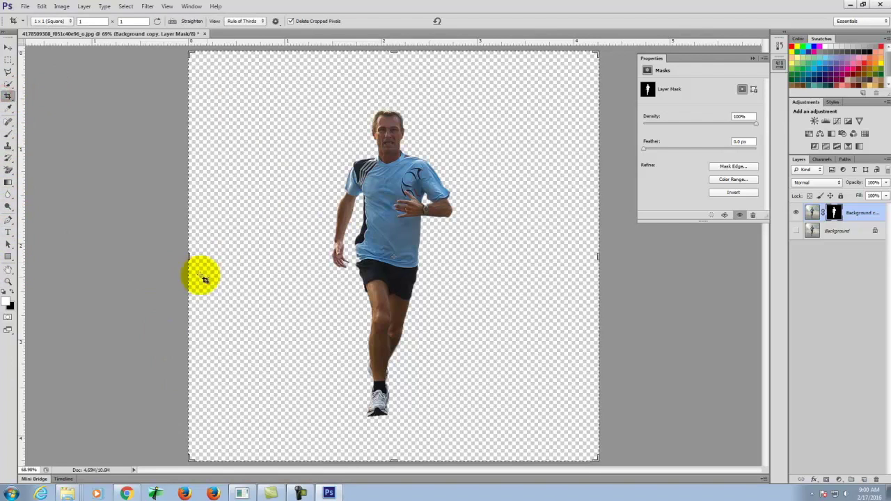
pyautogui.click(187, 258)
pyautogui.moveTo(187, 257); pyautogui.dragTo(228, 254)
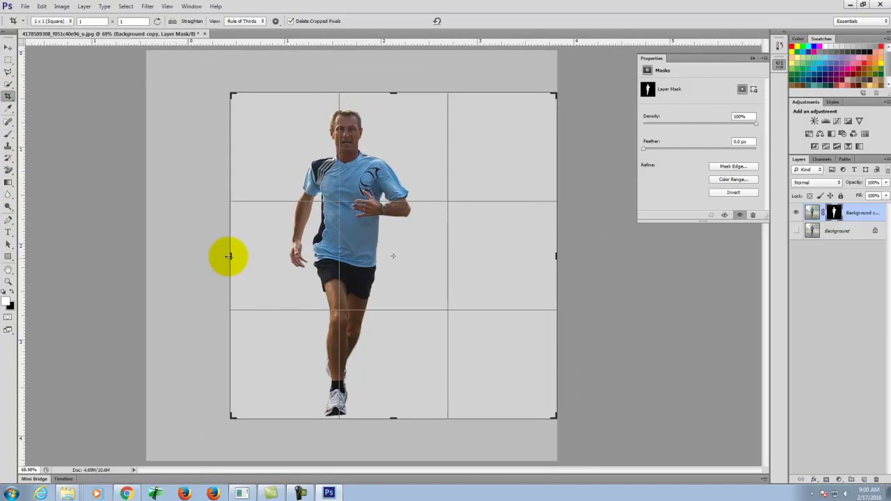
pyautogui.click(68, 22)
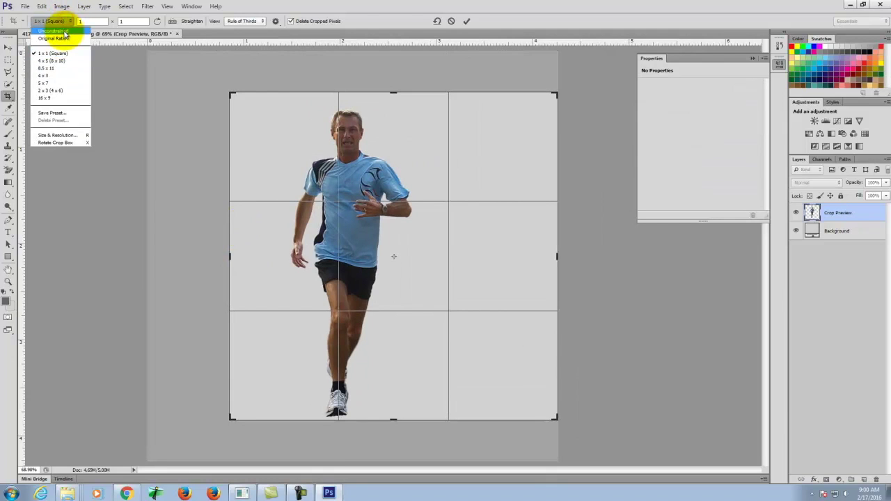
pyautogui.click(64, 32)
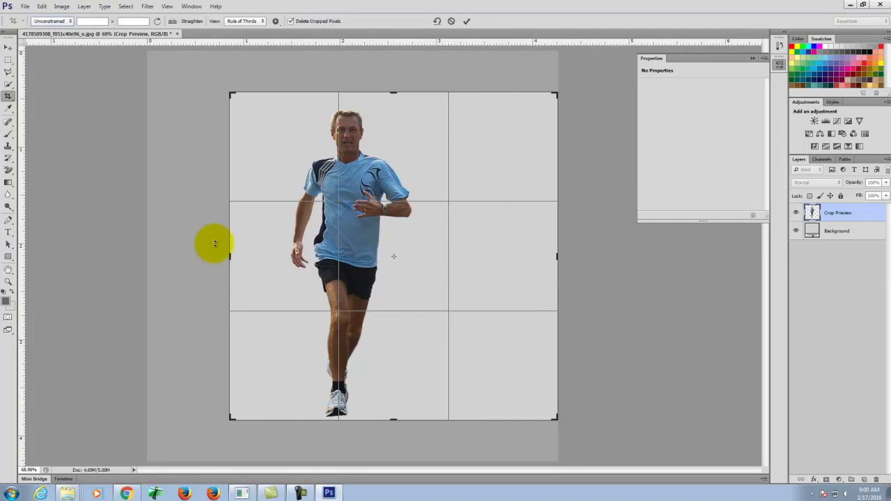
pyautogui.moveTo(230, 257); pyautogui.dragTo(253, 255)
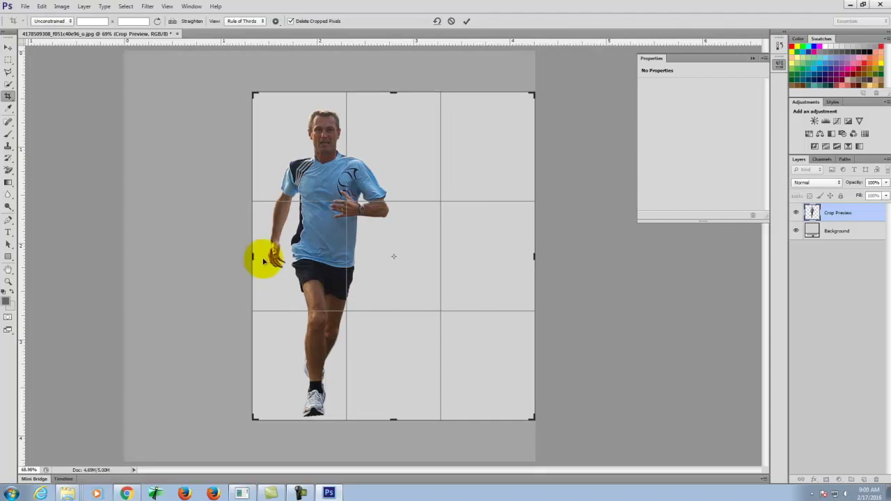
pyautogui.moveTo(536, 257); pyautogui.dragTo(465, 257)
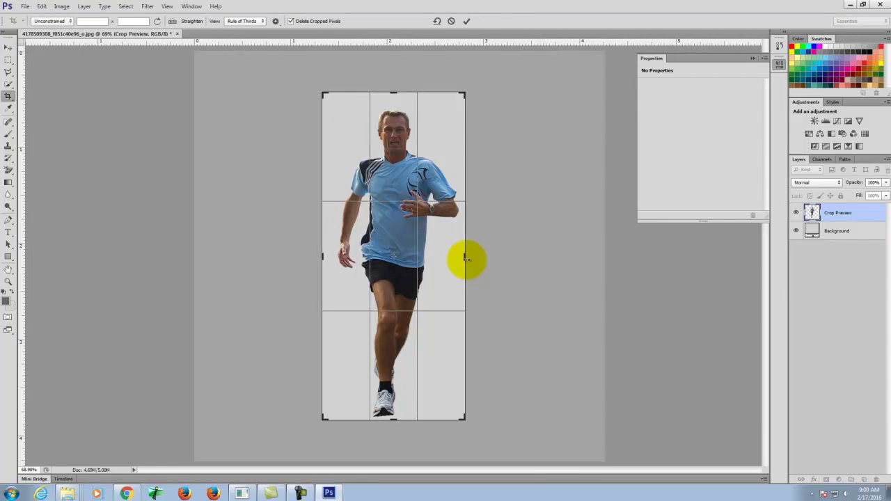
pyautogui.click(467, 21)
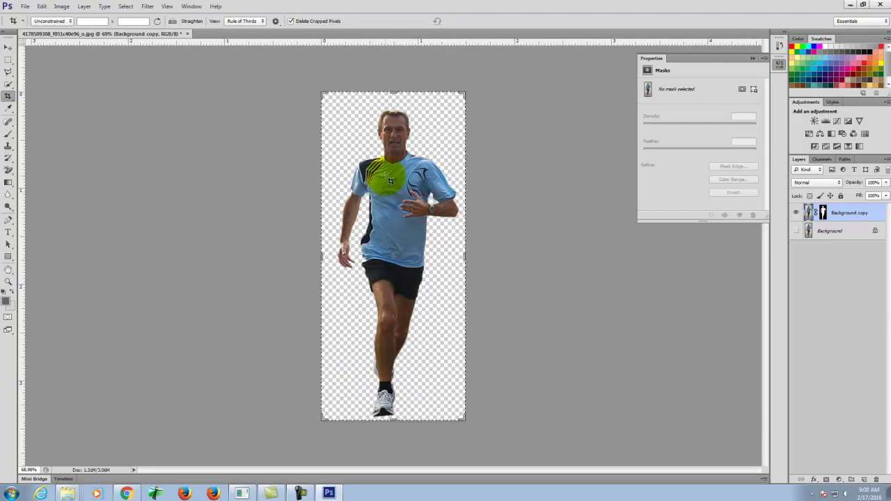
# Step: Save the color cutout of the runner as a PNG named Man_Running in the S2016m folder
pyautogui.click(24, 6)
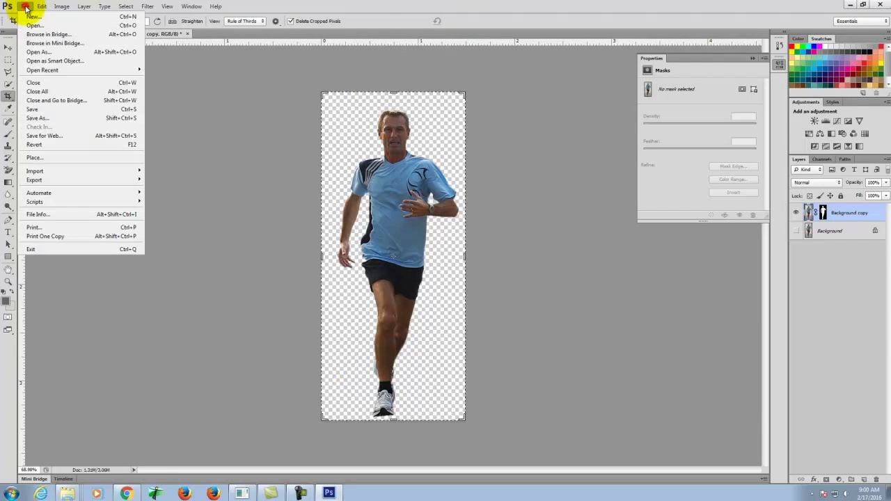
pyautogui.click(43, 119)
pyautogui.click(465, 270)
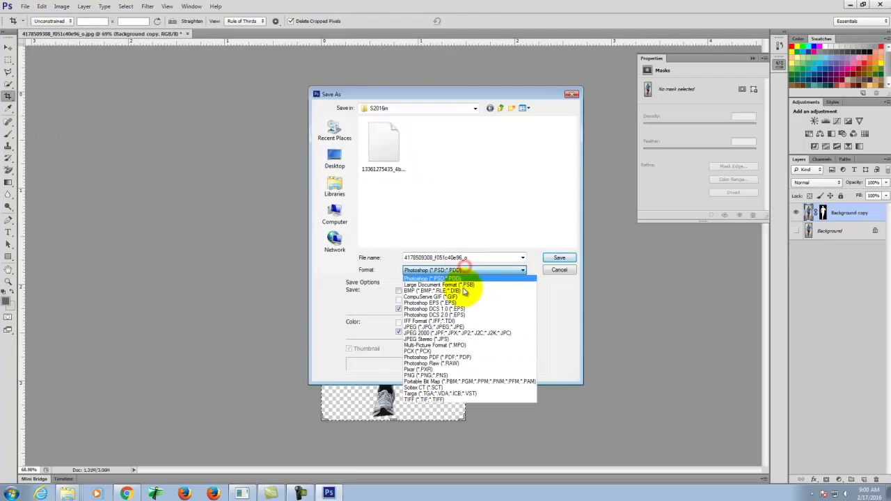
pyautogui.click(423, 376)
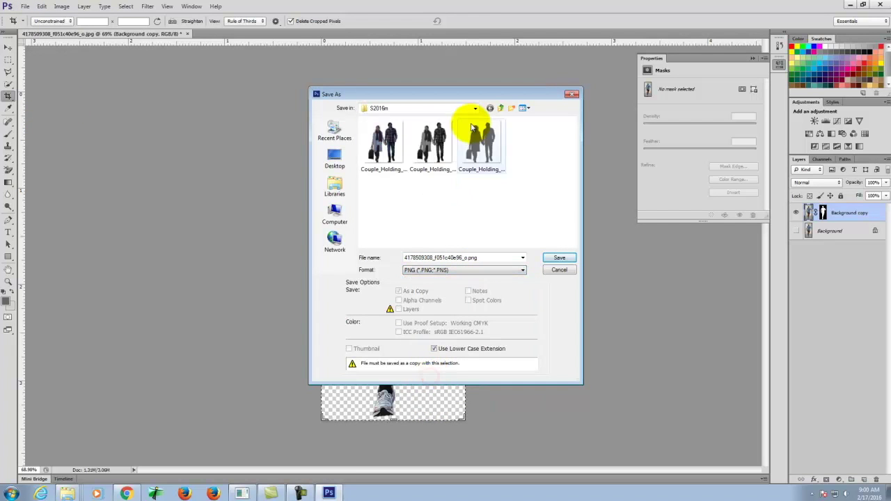
pyautogui.doubleClick(454, 258)
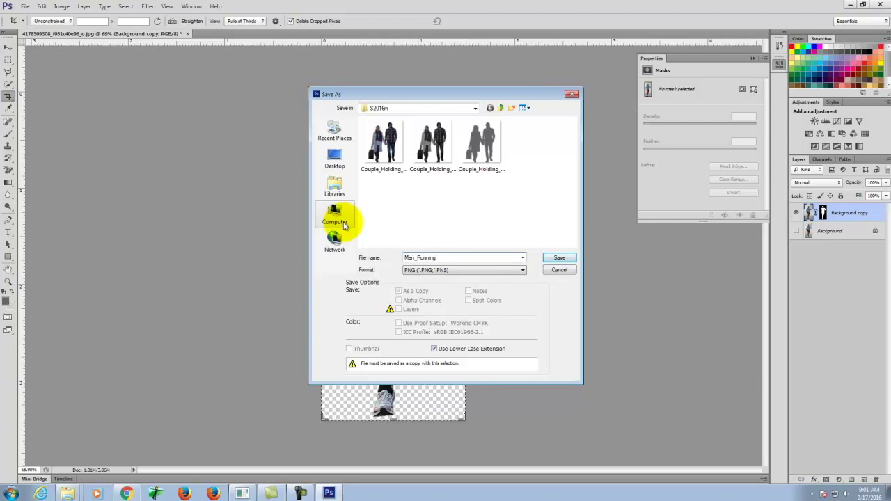
pyautogui.click(559, 258)
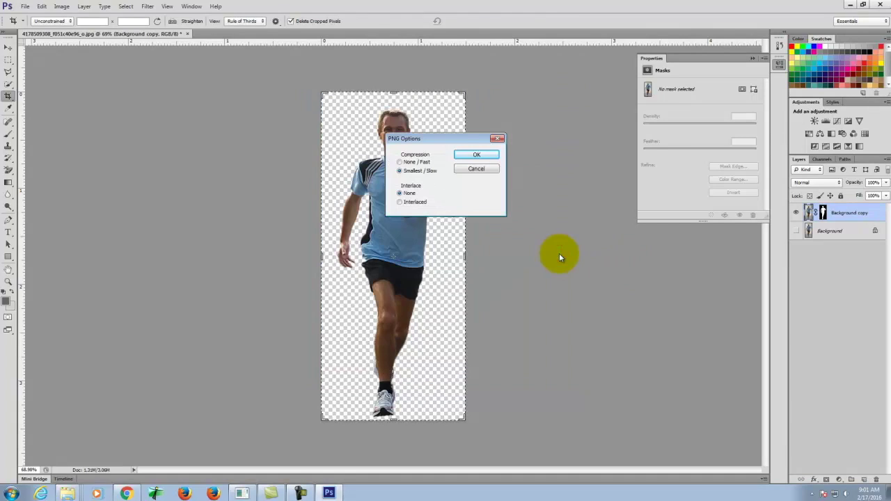
pyautogui.click(475, 154)
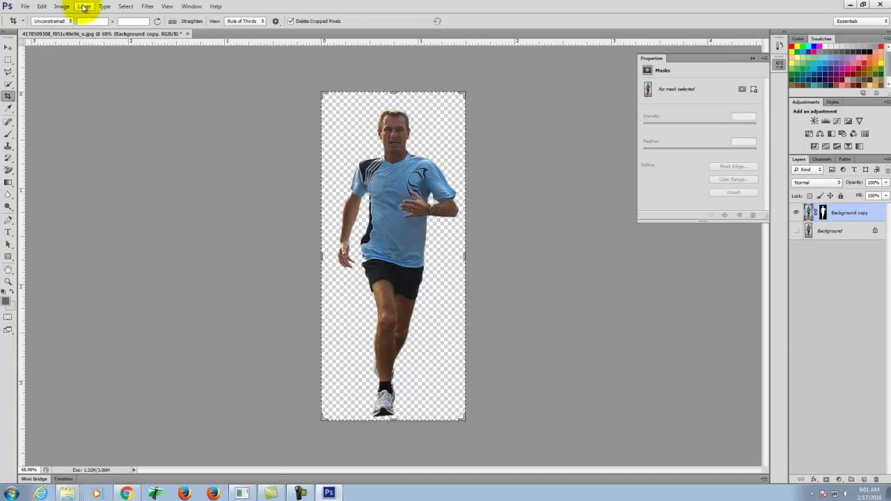
# Step: Add a monochrome Channel Mixer adjustment layer above the runner using the Black & White with Green Filter preset
pyautogui.click(83, 7)
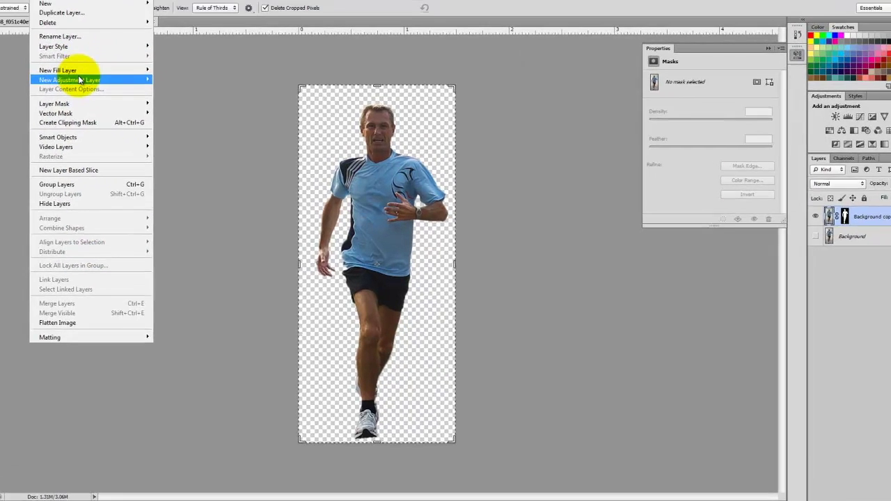
pyautogui.moveTo(81, 80)
pyautogui.click(188, 172)
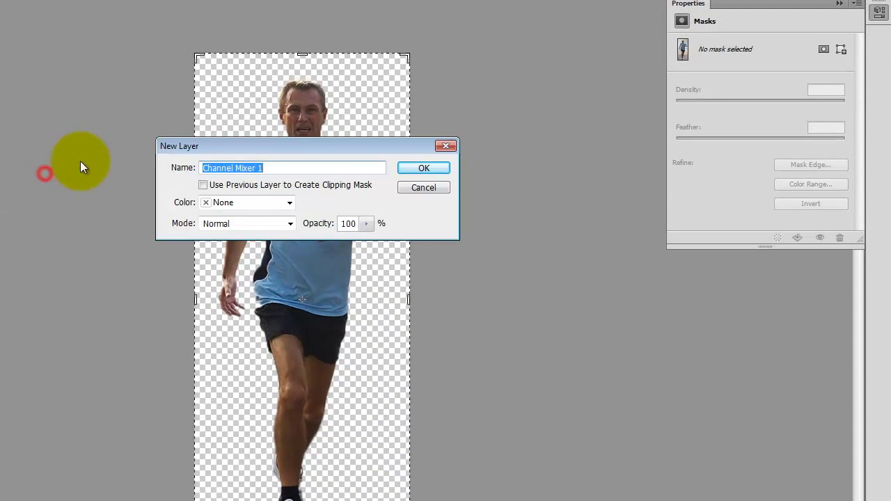
pyautogui.click(434, 168)
pyautogui.click(679, 85)
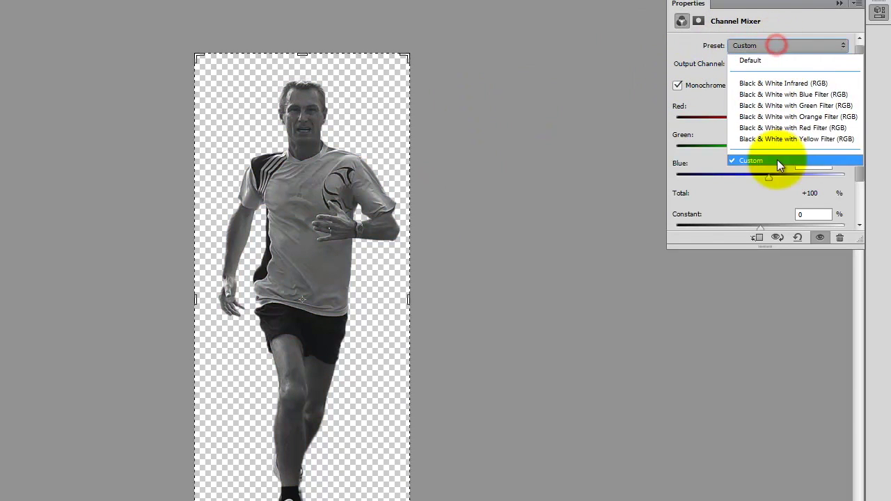
pyautogui.click(781, 109)
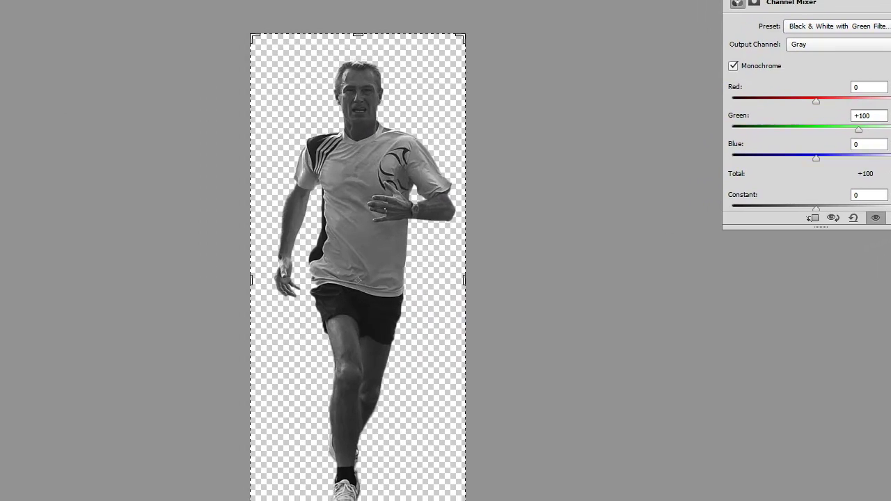
# Step: Save the black-and-white runner as a PNG named Man_Running_bw in the S2016m folder
pyautogui.hotkey('ctrl', 'shift', 's')
pyautogui.click(481, 299)
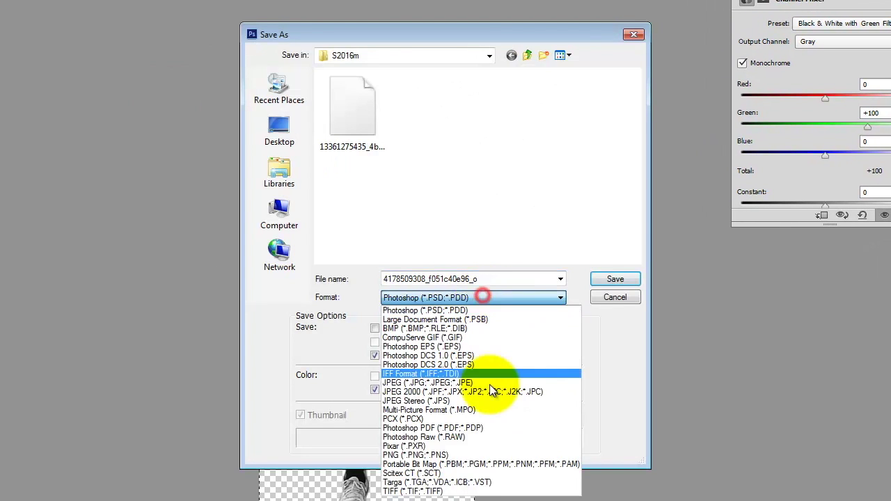
pyautogui.click(474, 451)
pyautogui.click(567, 90)
pyautogui.click(437, 296)
pyautogui.click(443, 279)
pyautogui.click(443, 279)
pyautogui.write('_bwe')
pyautogui.press('BackSpace')
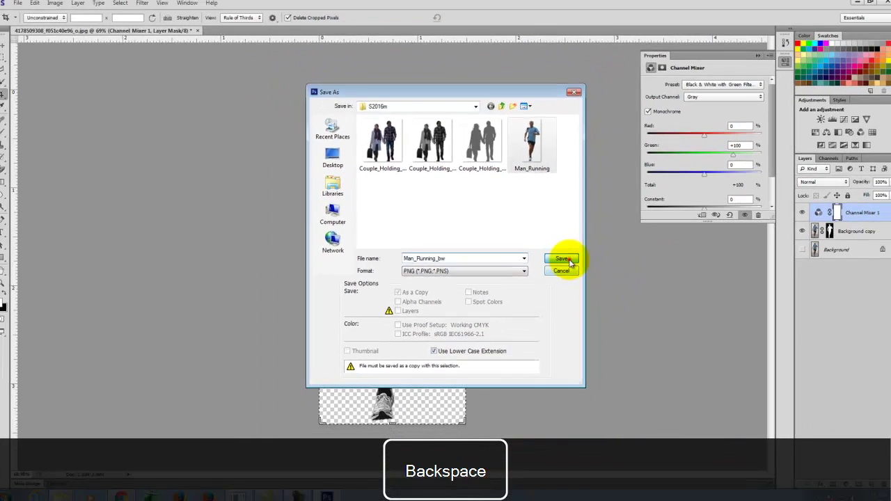
pyautogui.click(570, 262)
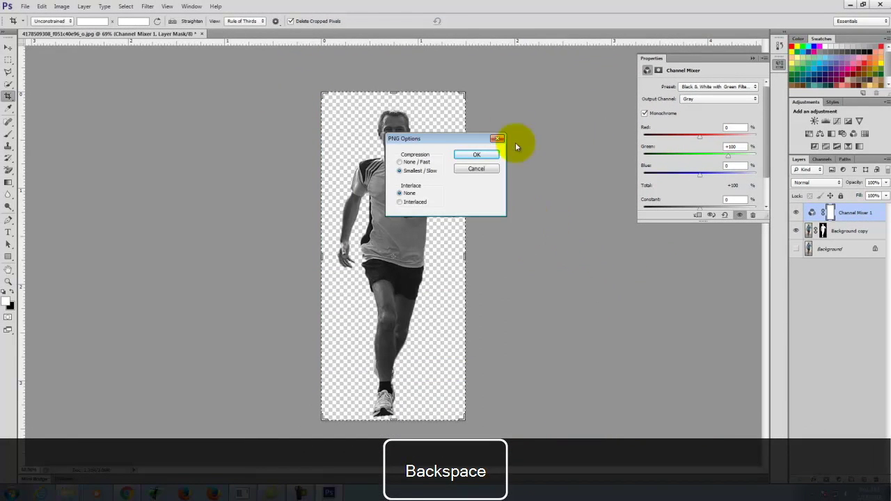
pyautogui.click(476, 149)
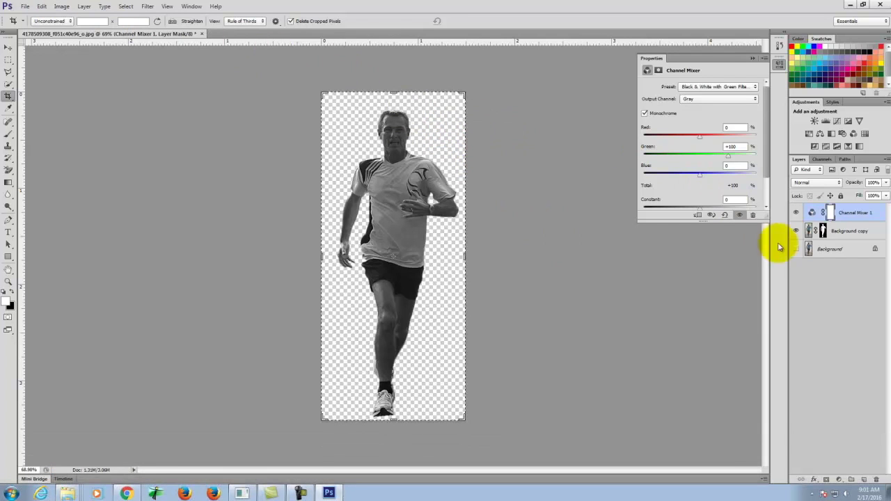
# Step: Add an empty layer above the Channel Mixer adjustment and use dark gray #636466 as the foreground color
pyautogui.click(863, 481)
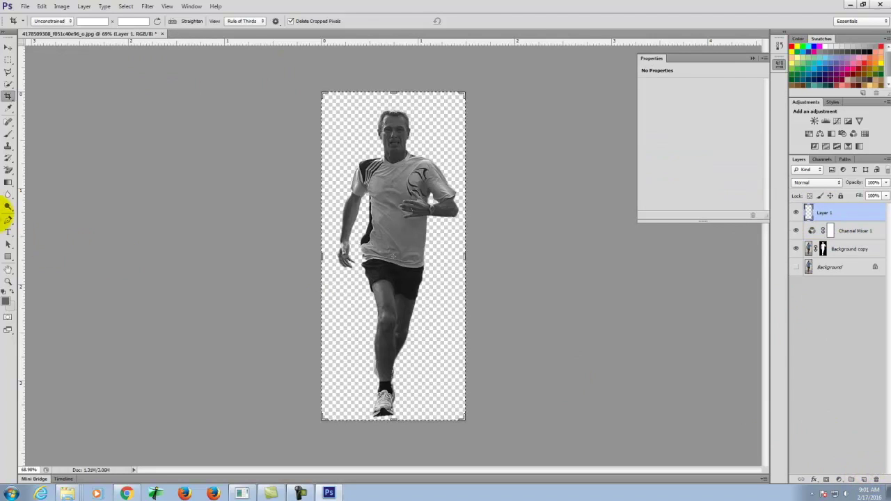
pyautogui.click(9, 138)
pyautogui.click(5, 300)
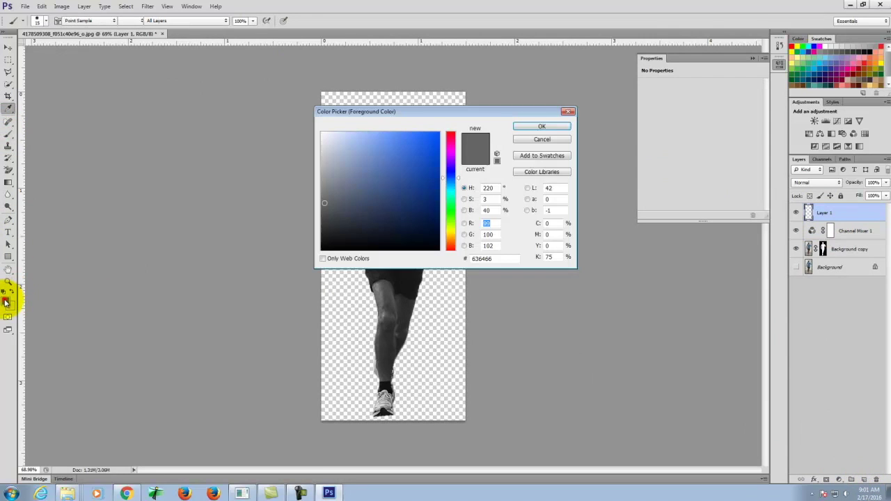
pyautogui.doubleClick(490, 223)
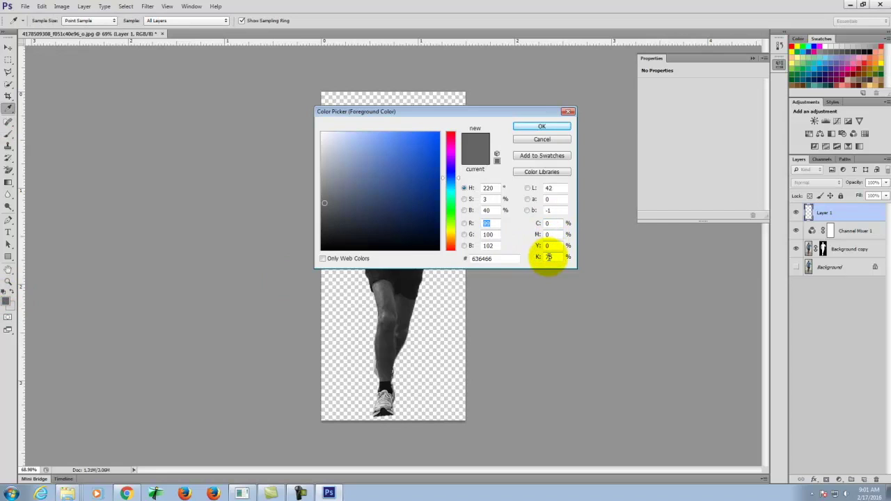
pyautogui.click(538, 125)
# Step: Cover the new layer completely with gray using a size 200 brush and copy the runner's layer mask onto it
pyautogui.press(']')
pyautogui.press(']')
pyautogui.press(']')
pyautogui.press(']')
pyautogui.press(']')
pyautogui.press(']')
pyautogui.press(']')
pyautogui.press(']')
pyautogui.press(']')
pyautogui.press(']')
pyautogui.press(']')
pyautogui.press(']')
pyautogui.press(']')
pyautogui.press(']')
pyautogui.moveTo(454, 127)
pyautogui.mouseDown()
pyautogui.moveTo(442, 104)
pyautogui.moveTo(135, 167)
pyautogui.moveTo(191, 255)
pyautogui.moveTo(489, 319)
pyautogui.moveTo(536, 347)
pyautogui.moveTo(360, 419)
pyautogui.moveTo(382, 447)
pyautogui.moveTo(443, 201)
pyautogui.moveTo(275, 269)
pyautogui.moveTo(467, 269)
pyautogui.mouseUp()
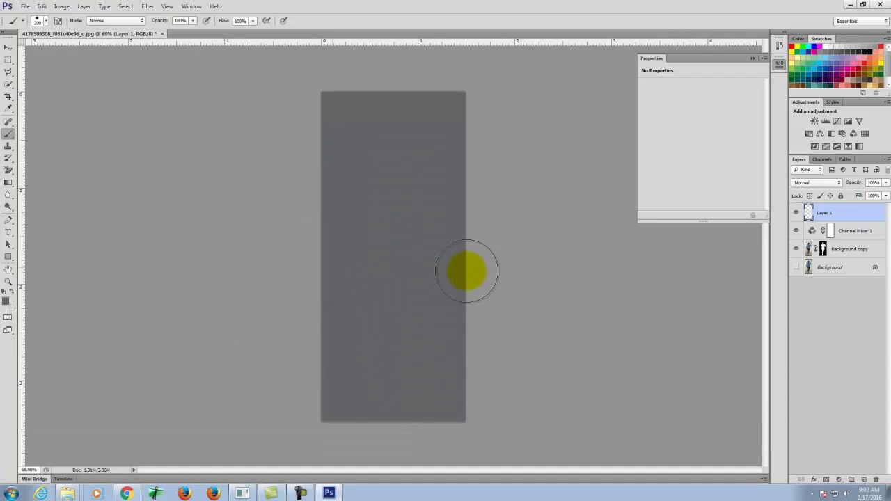
pyautogui.click(824, 249)
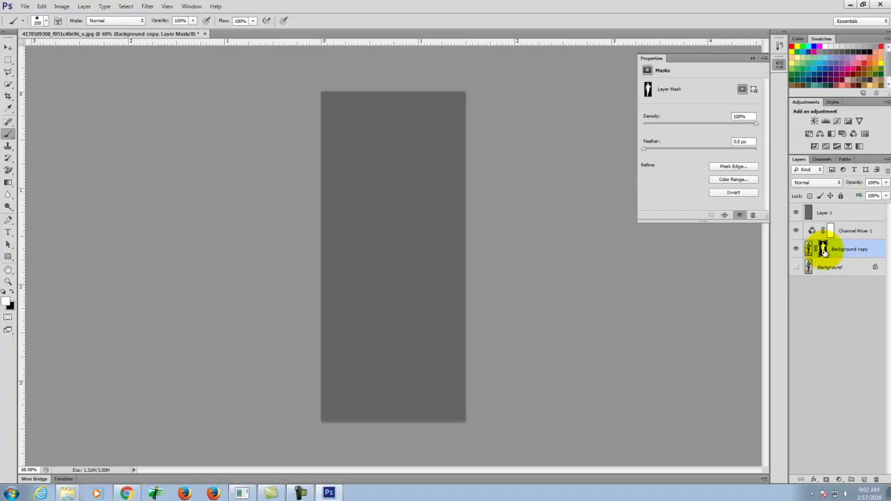
pyautogui.moveTo(823, 249); pyautogui.dragTo(823, 213)
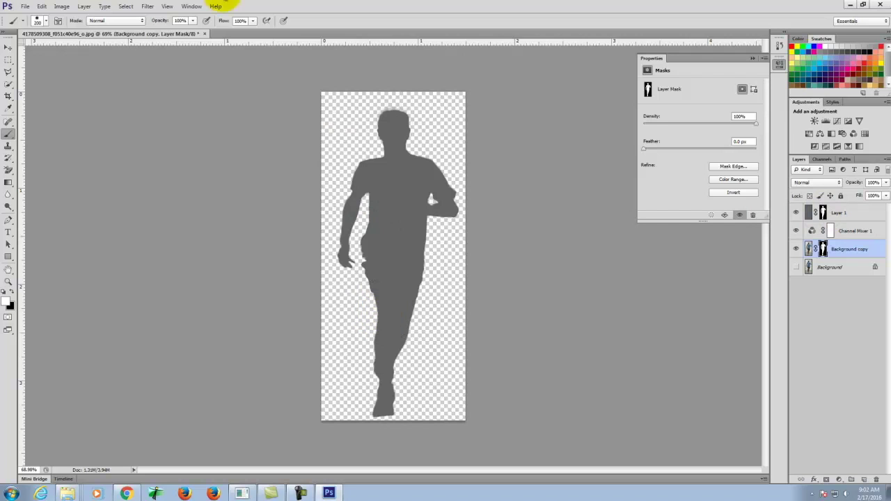
# Step: Save the gray runner silhouette as a PNG named Man_Running_gray in the S2016m folder
pyautogui.click(25, 6)
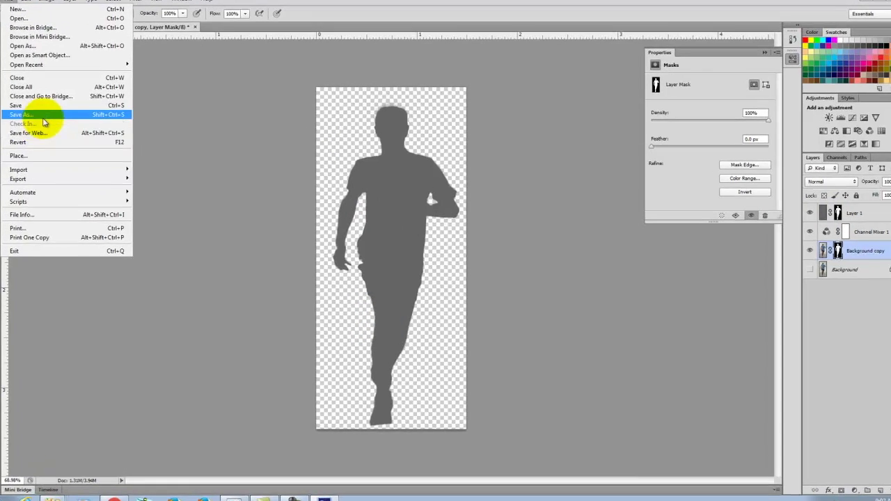
pyautogui.click(38, 117)
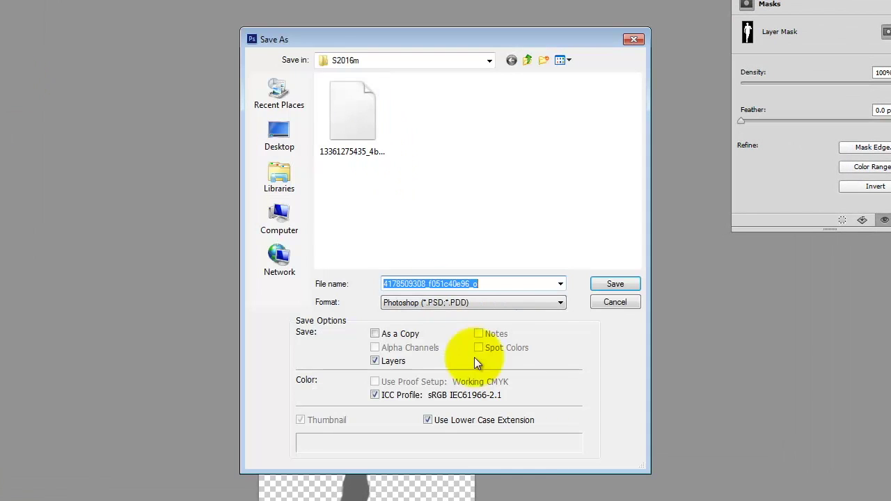
pyautogui.click(471, 306)
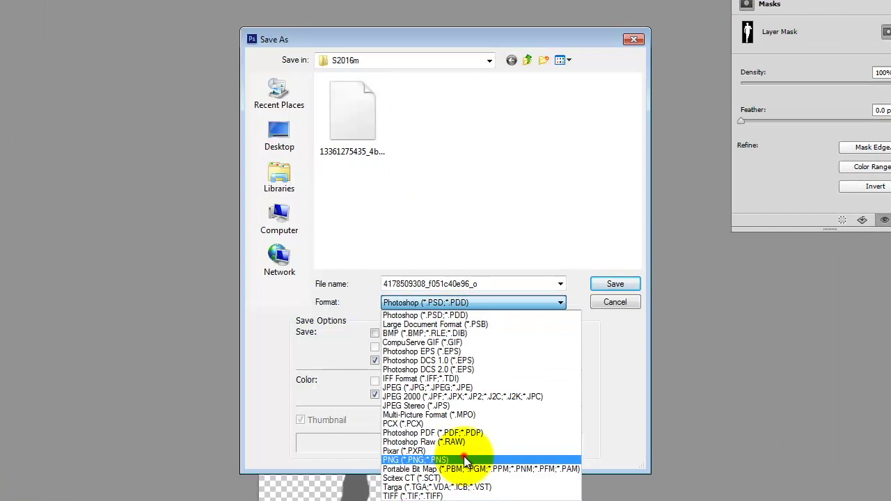
pyautogui.click(464, 456)
pyautogui.click(355, 214)
pyautogui.click(453, 284)
pyautogui.click(456, 284)
pyautogui.press('BackSpace')
pyautogui.press('BackSpace')
pyautogui.write('gray')
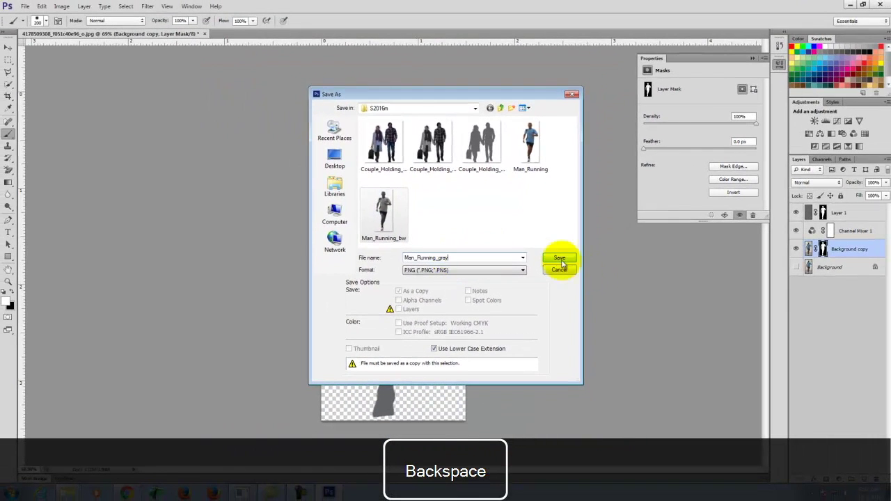
pyautogui.click(560, 259)
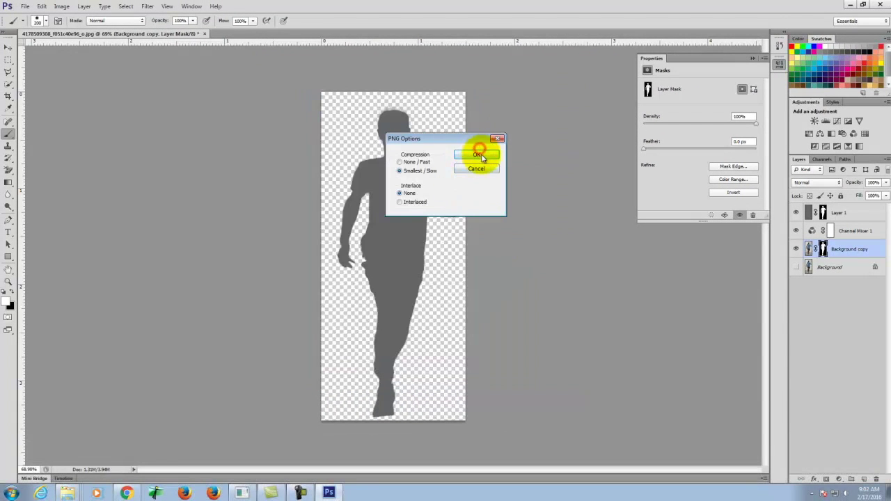
pyautogui.click(479, 153)
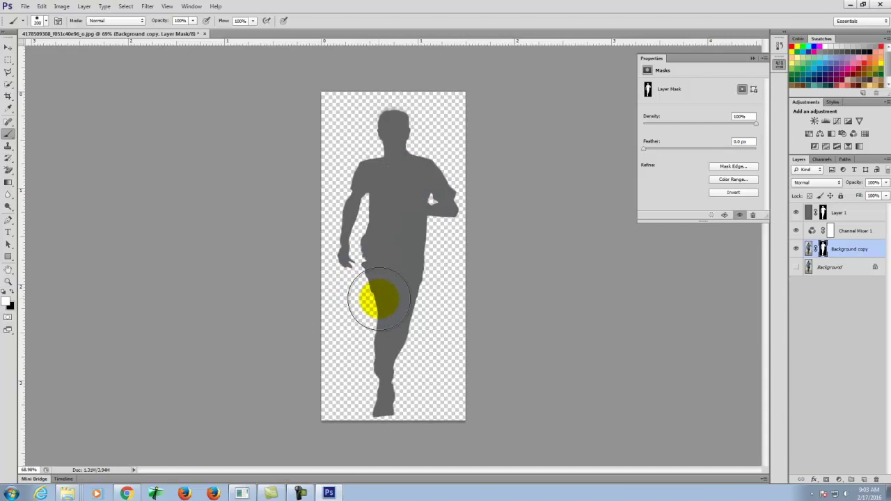
# Step: Switch to Chrome and open a new WordPress post from the Digital Tools For Designers & Architects site in a separate browser tab
pyautogui.click(126, 494)
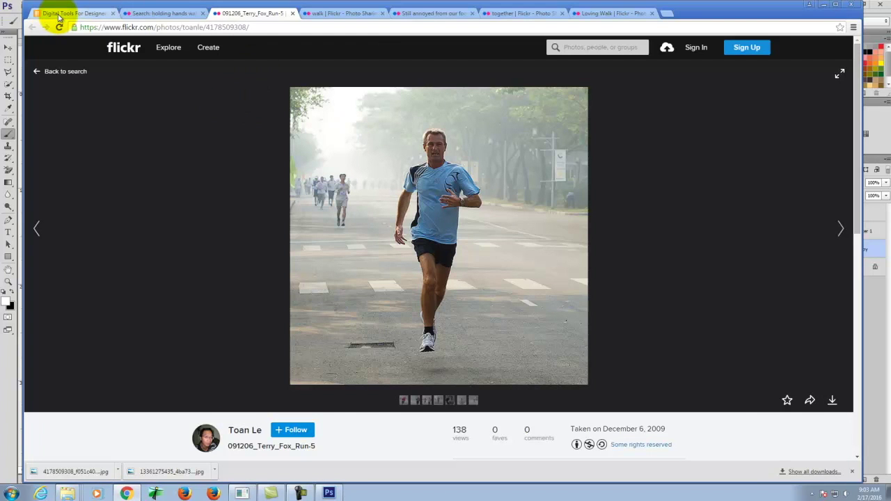
pyautogui.click(59, 14)
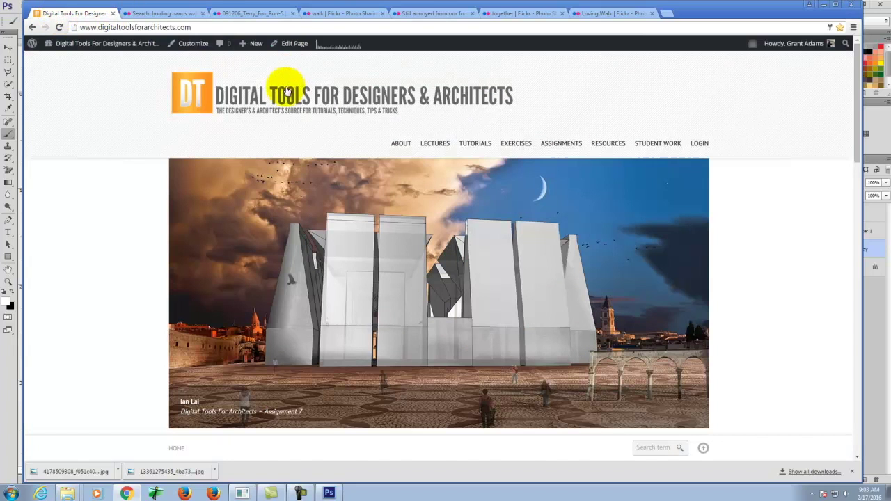
pyautogui.moveTo(257, 46)
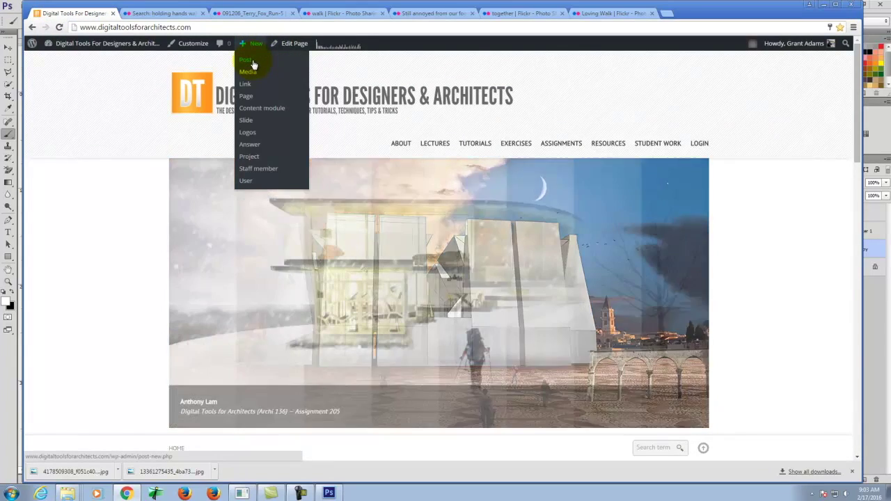
pyautogui.rightClick(261, 60)
pyautogui.click(265, 67)
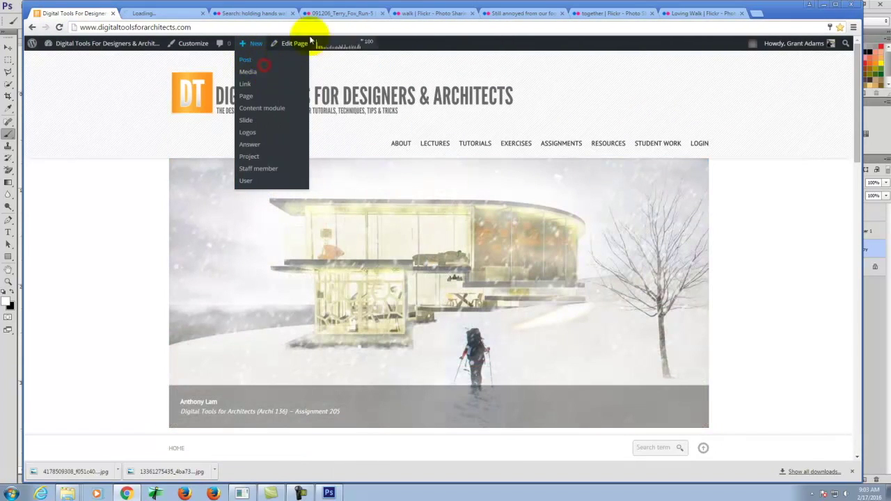
pyautogui.click(156, 13)
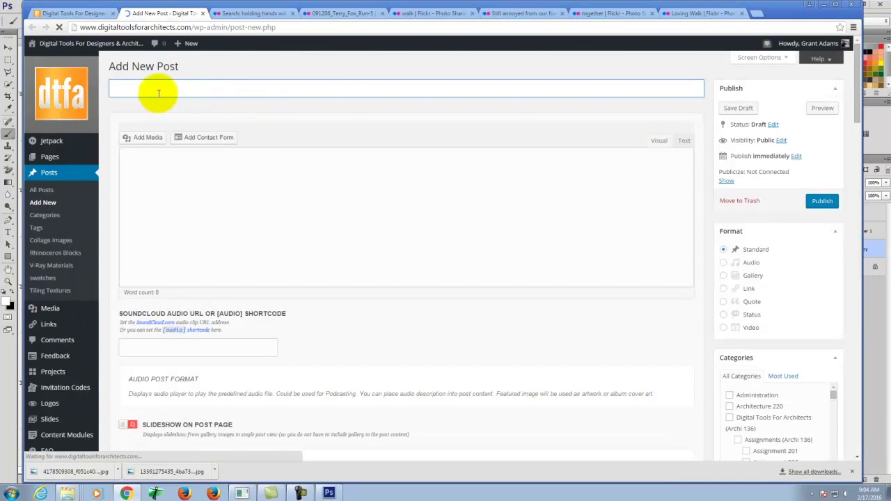
# Step: Title the new post Couple Holding Hands
pyautogui.click(157, 92)
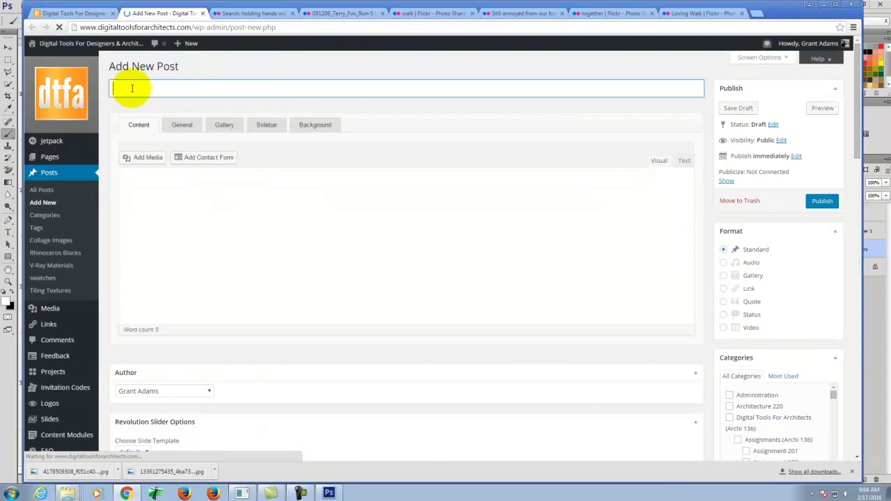
pyautogui.hotkey('shift', 'c')
pyautogui.write('ou')
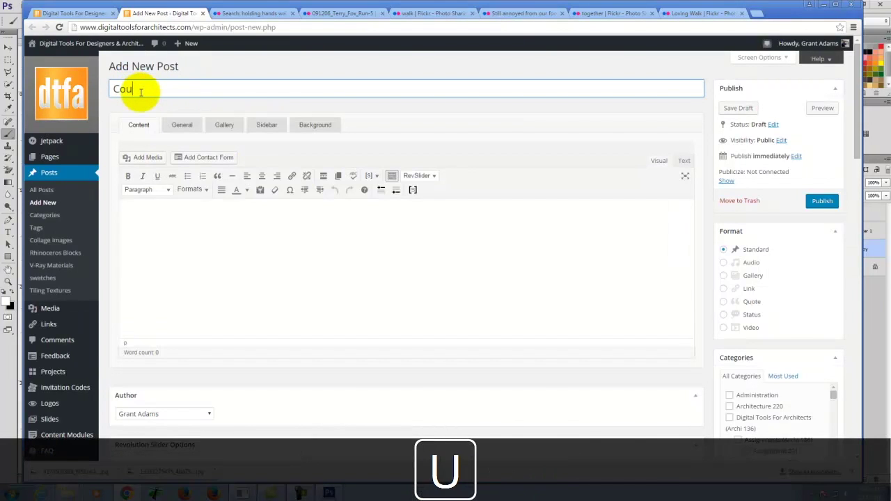
pyautogui.write('ple Holding Hands')
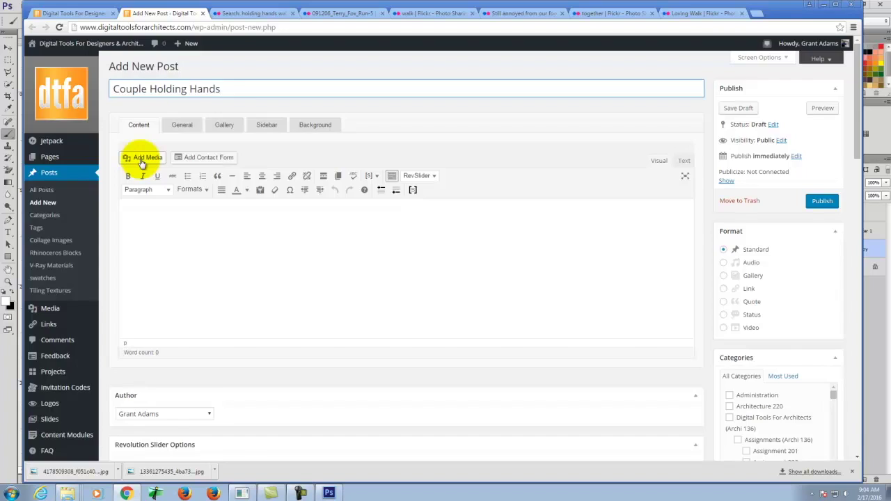
# Step: Upload Couple_Holding_Hands, Couple_Holding_Hands_bw and Couple_Holding_Hands_gray from A135 Exercises > Ex107 > S2016m and insert all three into the post
pyautogui.click(141, 158)
pyautogui.click(158, 81)
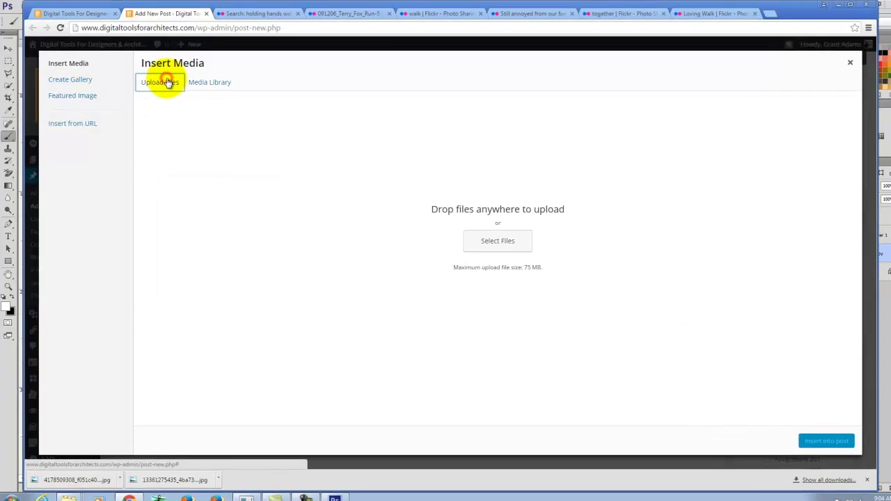
pyautogui.click(489, 237)
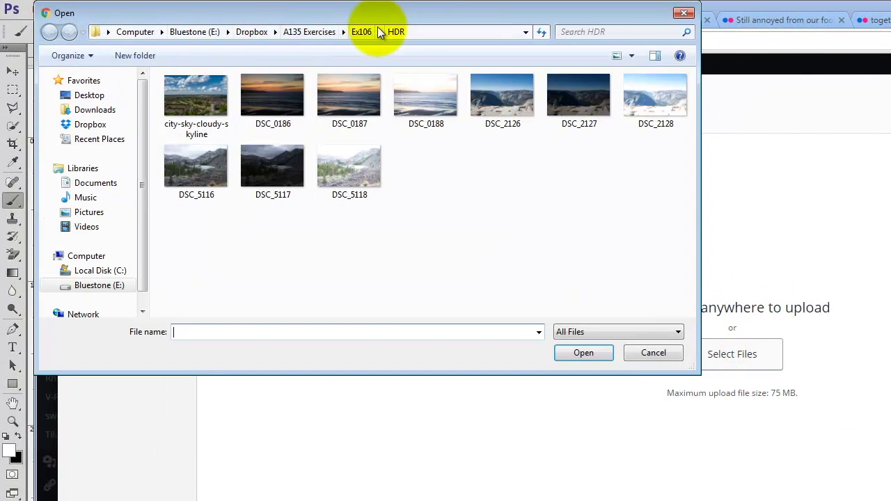
pyautogui.click(311, 32)
pyautogui.doubleClick(188, 153)
pyautogui.doubleClick(195, 103)
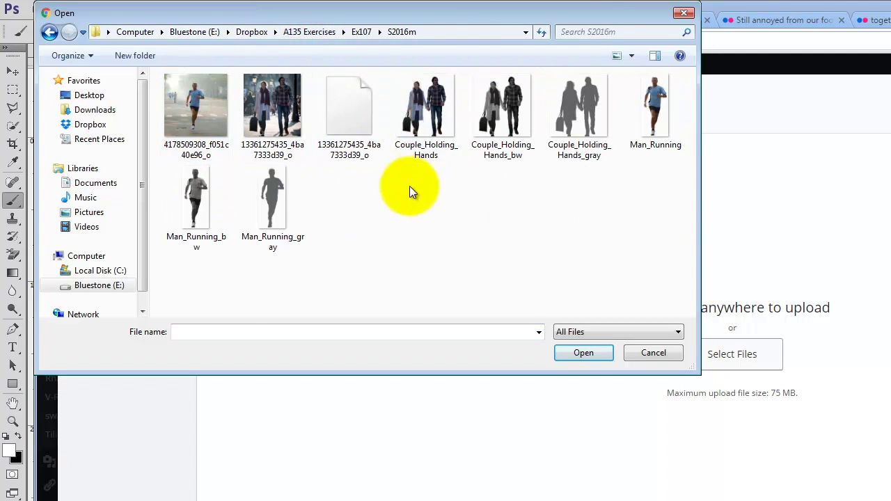
pyautogui.click(420, 102)
pyautogui.keyDown('ctrl'); pyautogui.click(522, 104); pyautogui.keyUp('ctrl')
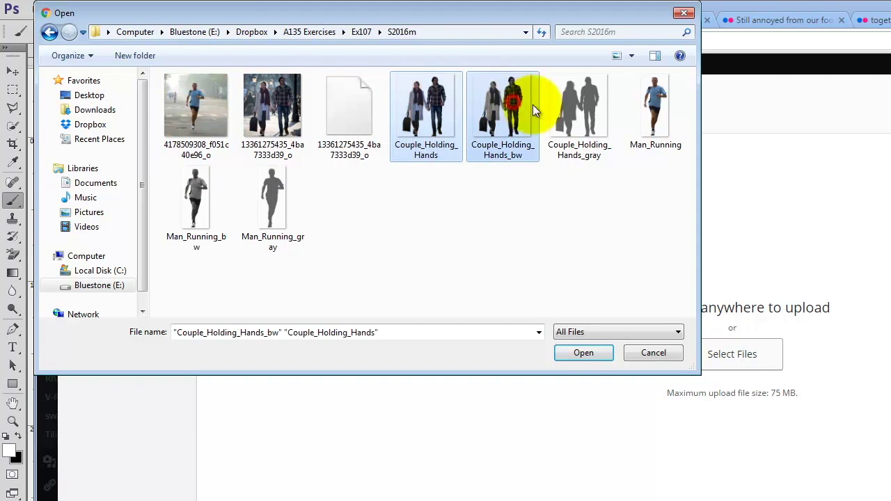
pyautogui.keyDown('ctrl'); pyautogui.click(581, 114); pyautogui.keyUp('ctrl')
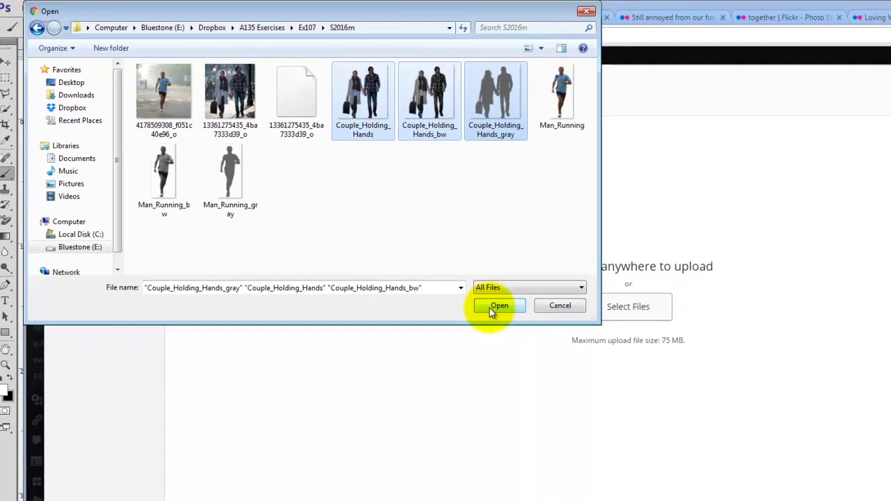
pyautogui.click(494, 307)
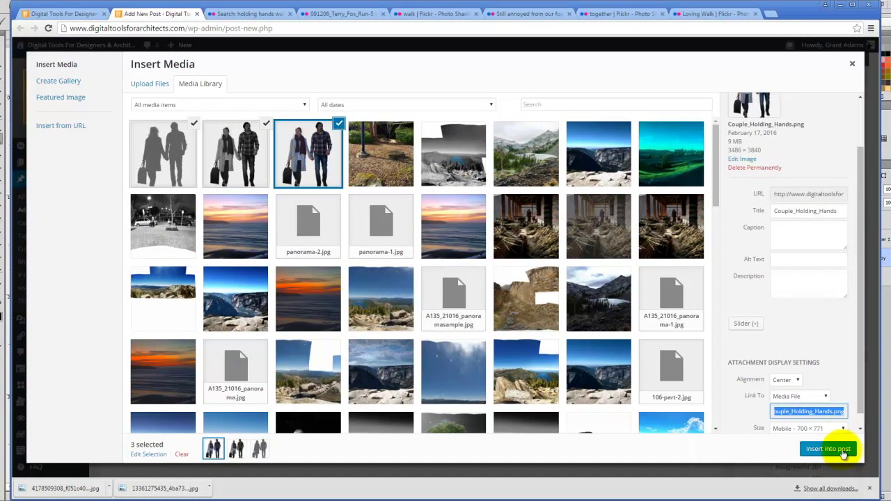
pyautogui.click(840, 449)
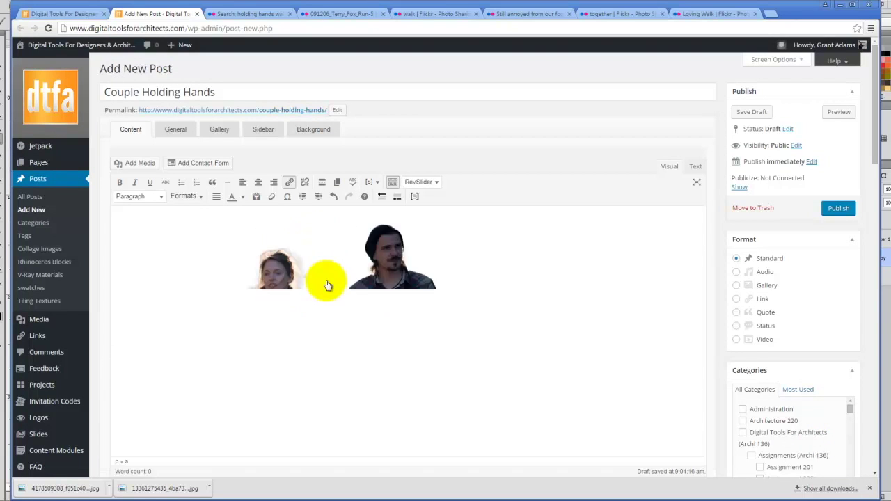
# Step: Set the color version of the couple as the post's featured image
pyautogui.scroll(-2, 495, 305)
pyautogui.scroll(-10, 497, 304)
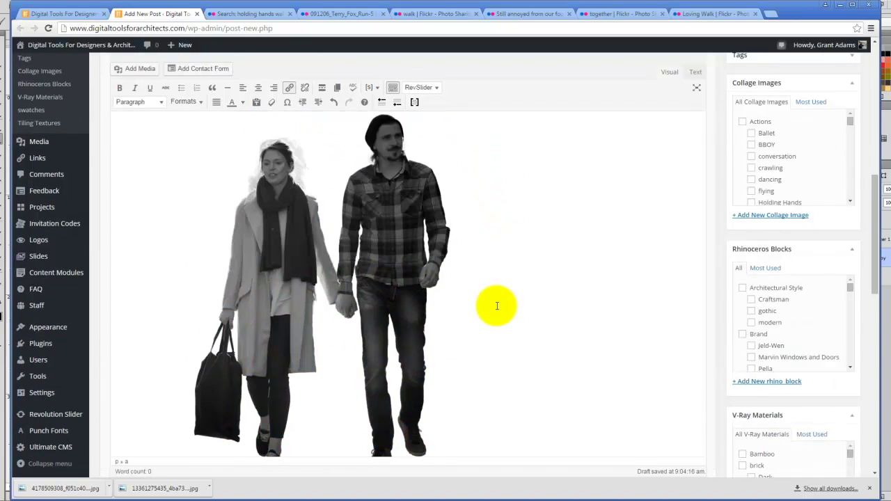
pyautogui.moveTo(870, 353); pyautogui.dragTo(771, 457)
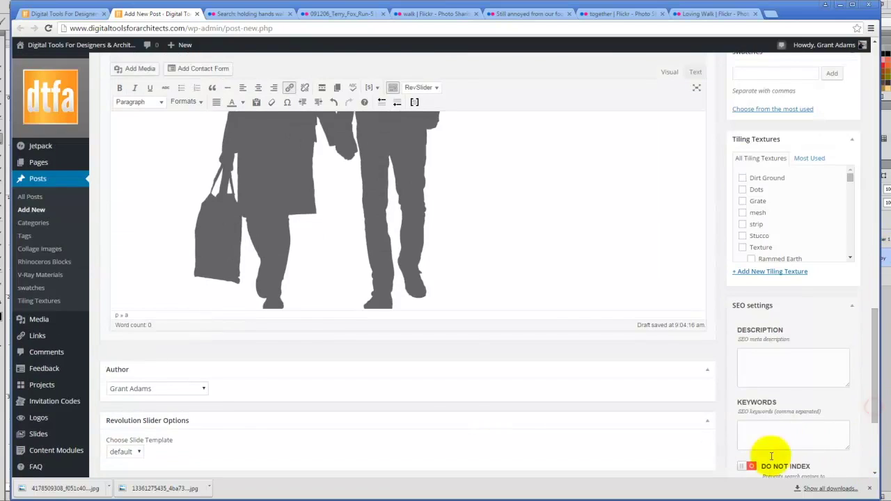
pyautogui.scroll(-3, 868, 389)
pyautogui.click(763, 426)
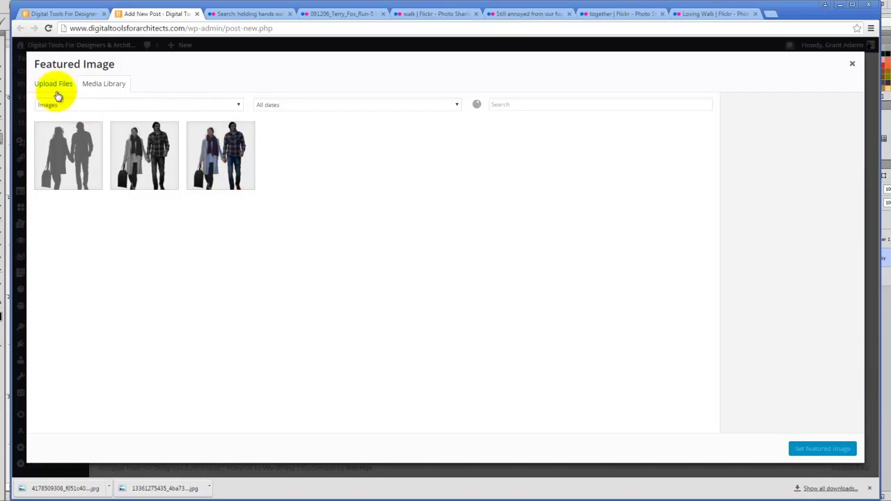
pyautogui.click(209, 177)
pyautogui.click(840, 452)
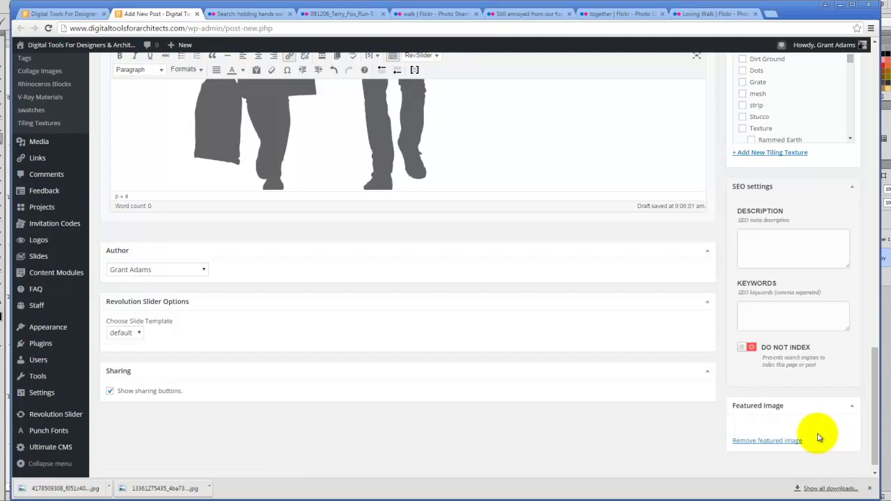
pyautogui.scroll(-1, 694, 363)
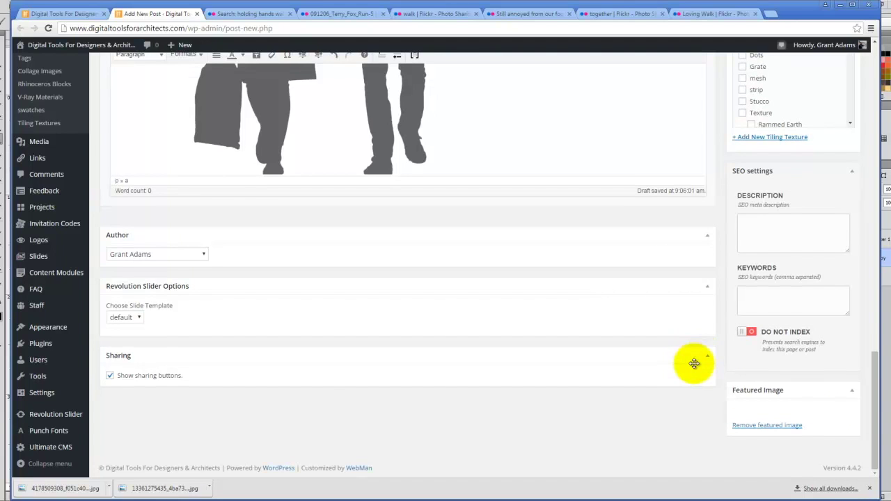
# Step: Assign the post to the people and couple categories under Collage Images
pyautogui.scroll(8, 693, 363)
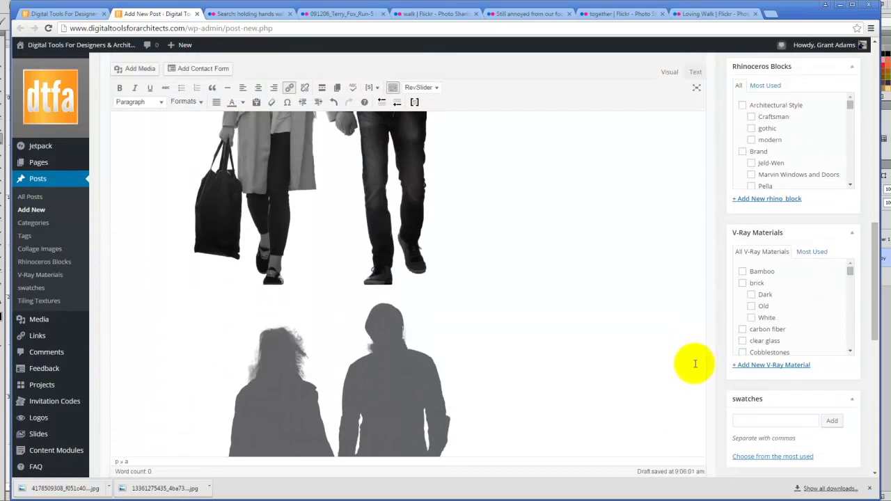
pyautogui.scroll(4, 654, 316)
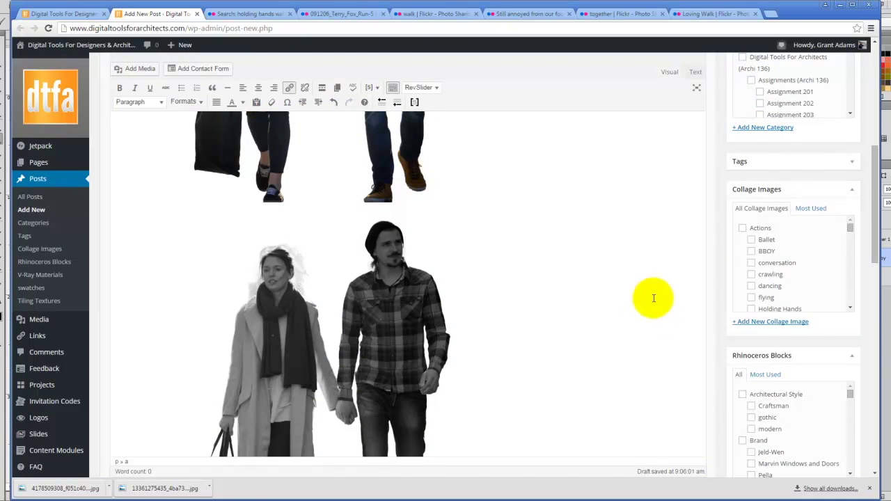
pyautogui.scroll(3, 792, 328)
pyautogui.scroll(-5, 792, 292)
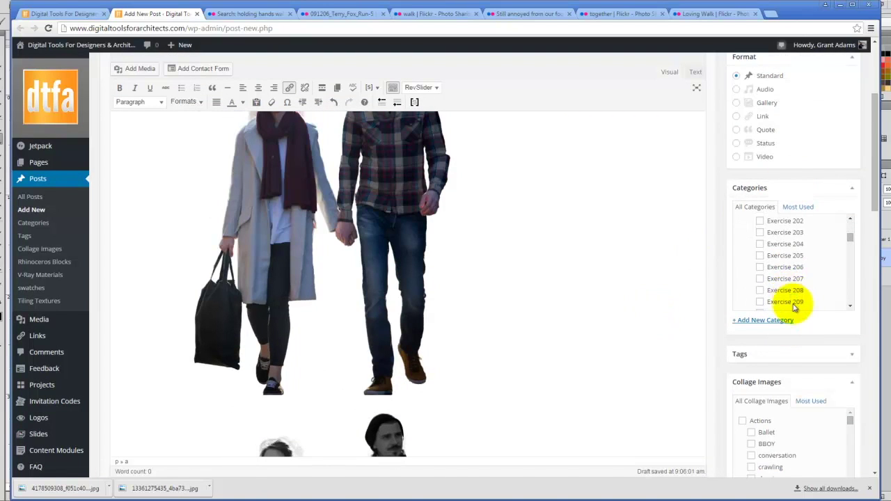
pyautogui.scroll(-9, 790, 341)
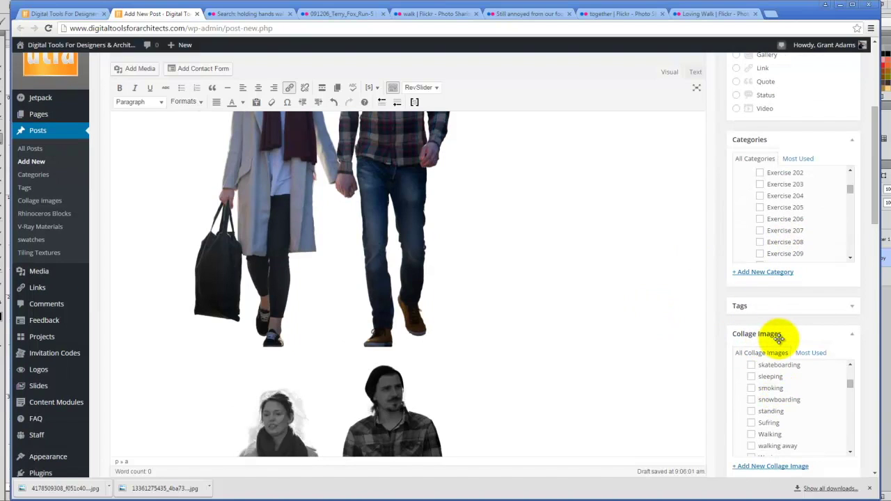
pyautogui.scroll(-3, 699, 332)
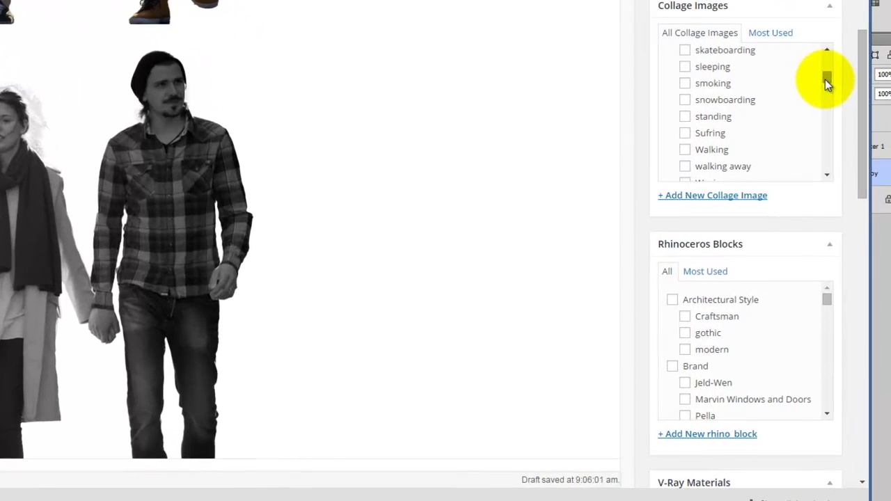
pyautogui.moveTo(824, 75); pyautogui.dragTo(823, 134)
pyautogui.click(669, 102)
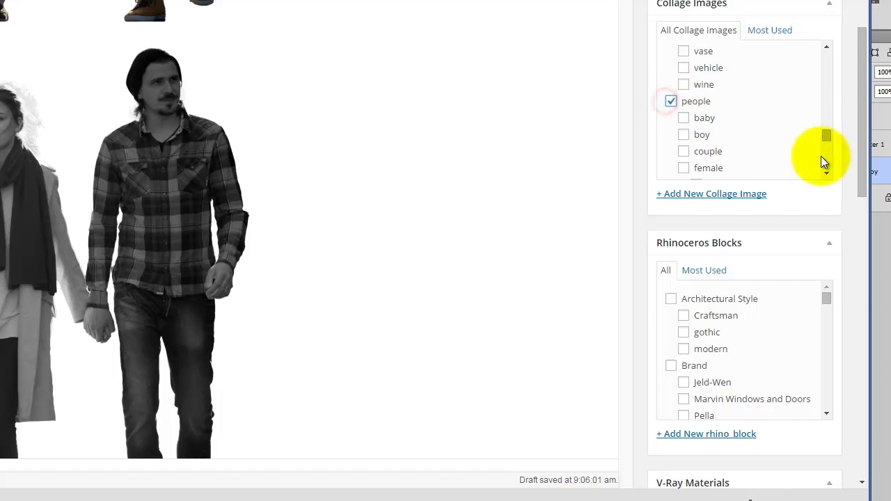
pyautogui.click(682, 151)
# Step: Assign the post to the Holding Hands collage image category and open the entry form for a new collage image category
pyautogui.click(825, 173)
pyautogui.moveTo(822, 174); pyautogui.dragTo(838, 59)
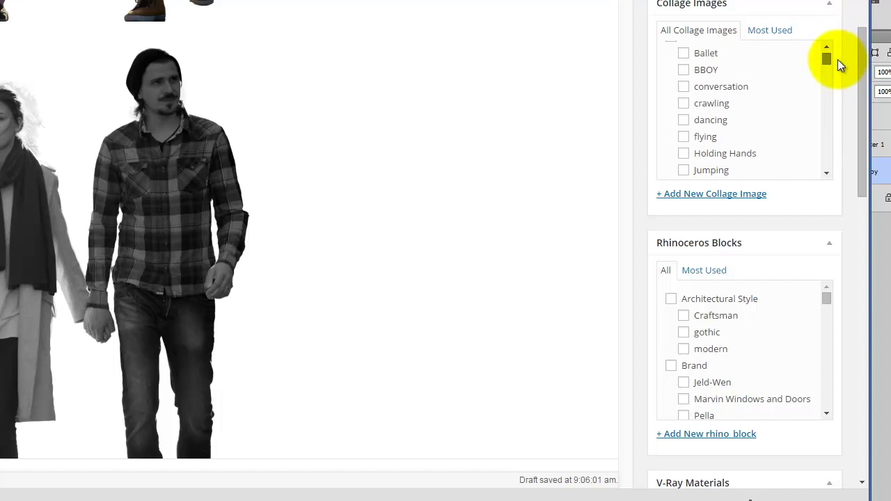
pyautogui.click(685, 156)
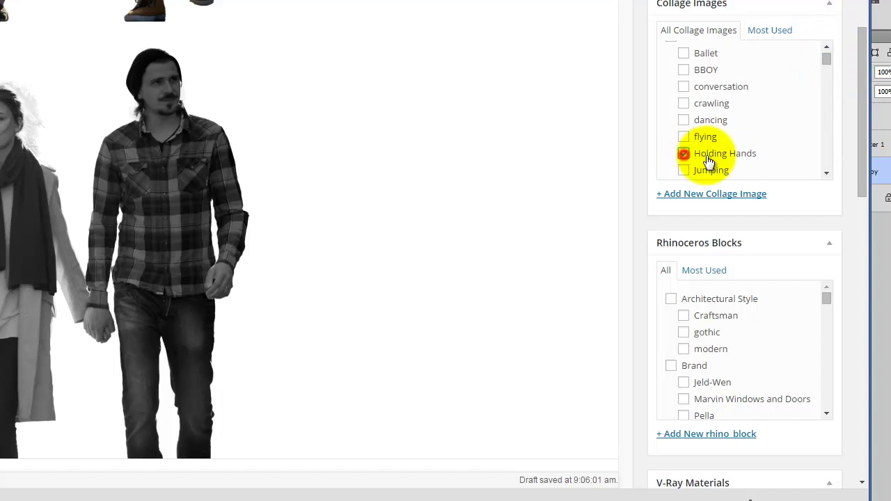
pyautogui.click(689, 195)
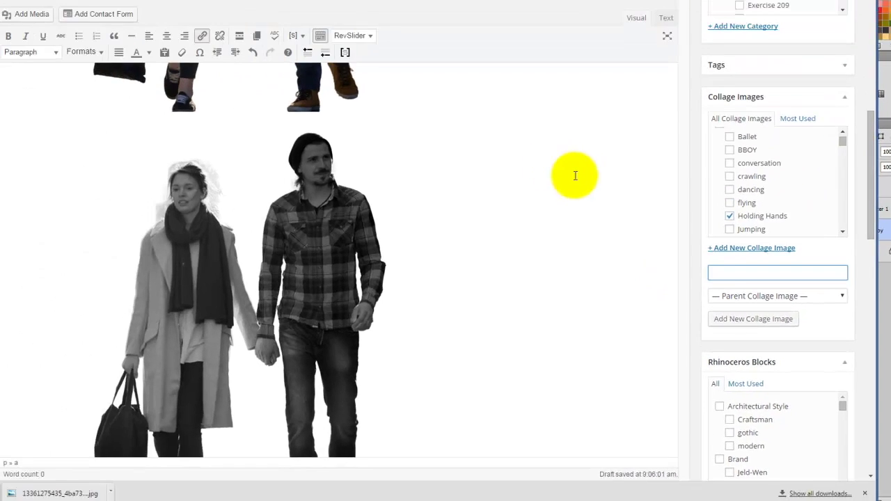
# Step: Assign the post to the Exercise 107 category in the post categories
pyautogui.scroll(4, 633, 103)
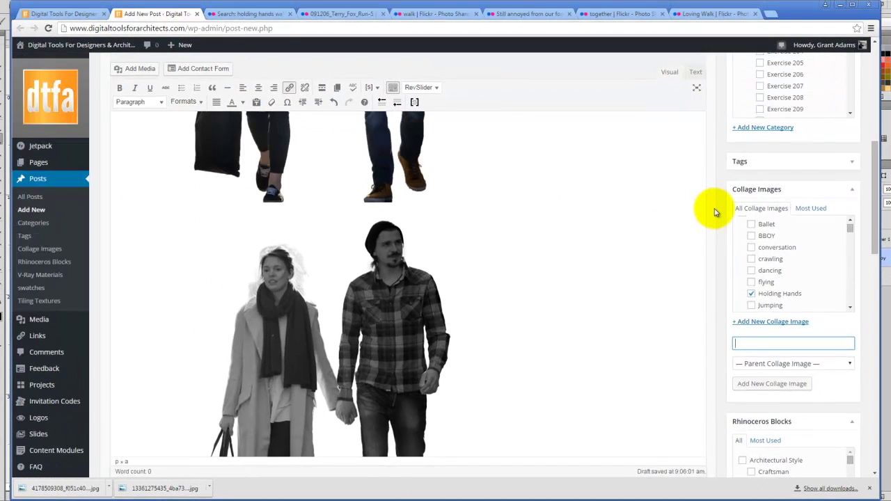
pyautogui.moveTo(850, 188); pyautogui.dragTo(850, 227)
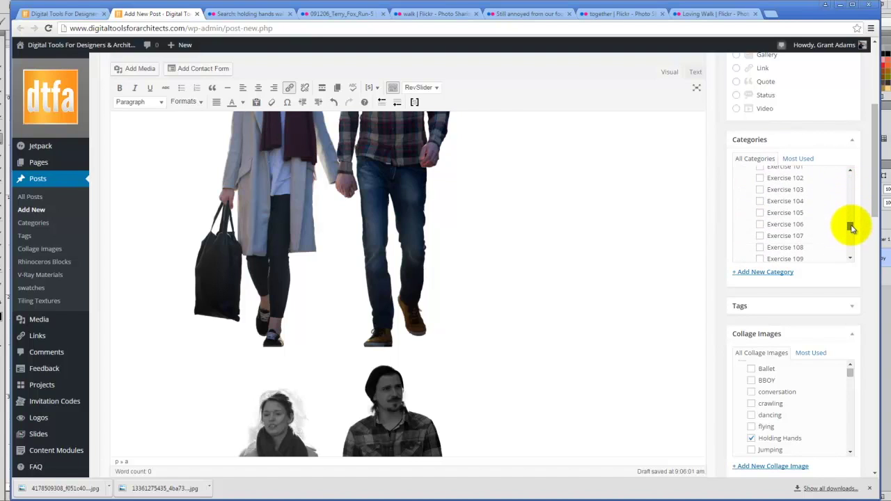
pyautogui.click(759, 236)
# Step: Publish the Couple Holding Hands post and close the proofreading dialog
pyautogui.scroll(4, 761, 185)
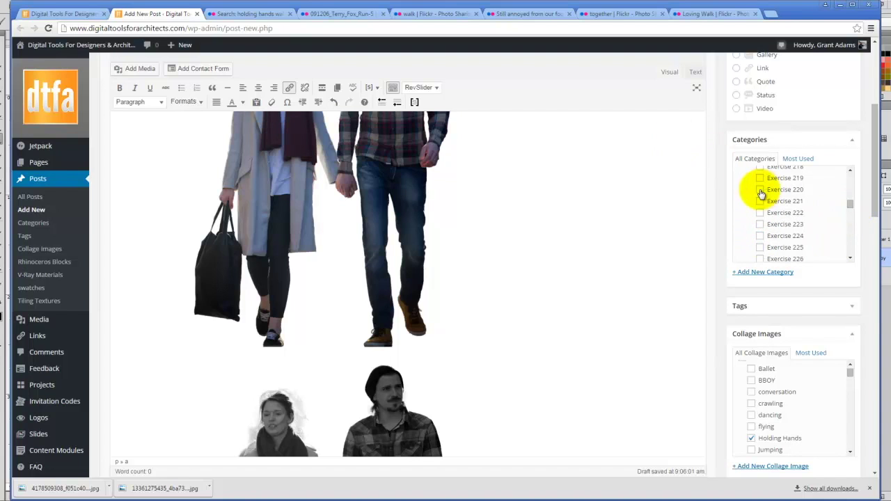
pyautogui.scroll(2, 717, 152)
pyautogui.scroll(3, 717, 151)
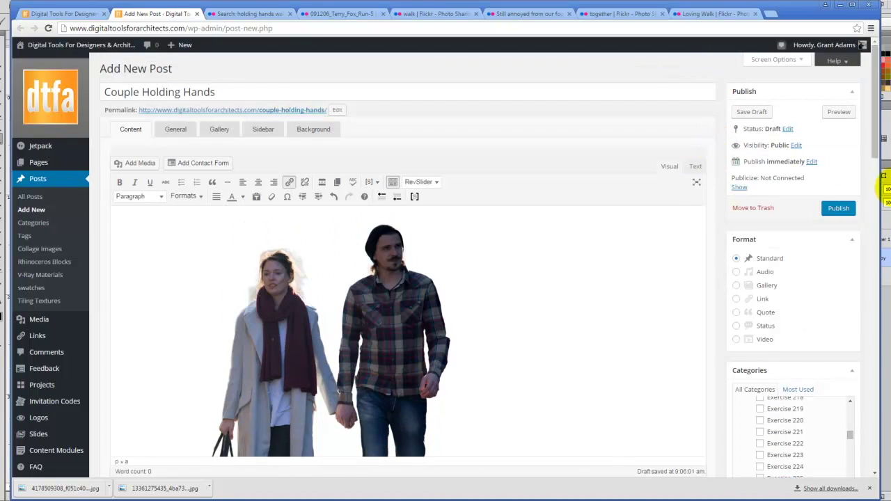
pyautogui.click(840, 208)
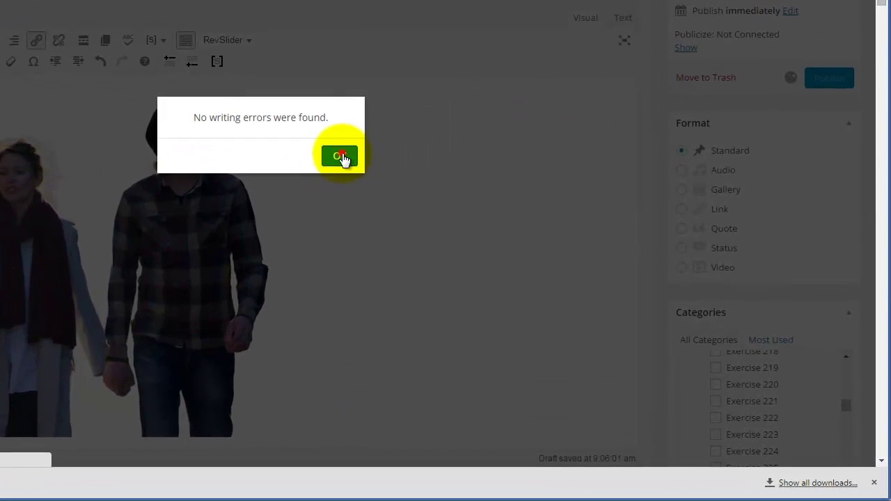
pyautogui.click(499, 262)
pyautogui.click(363, 174)
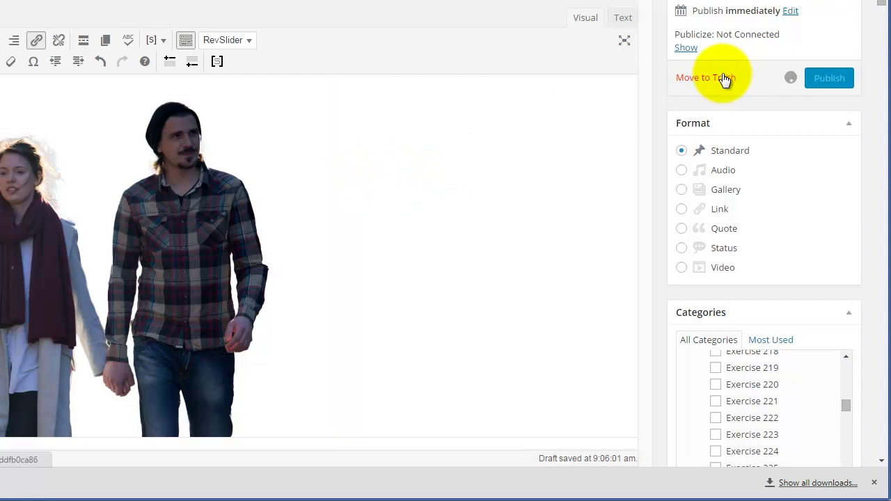